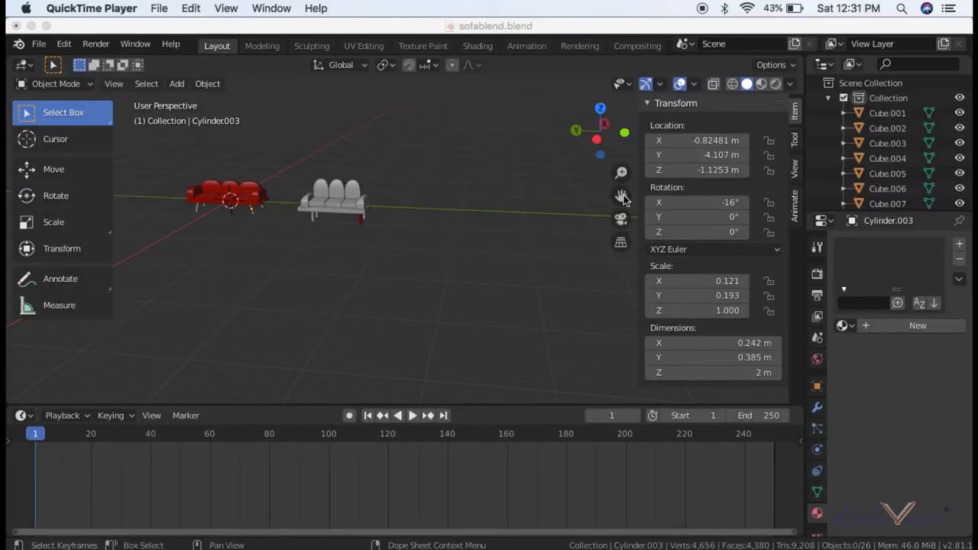
# Step: Add a 2 m mesh cube right of the sofas and start duplicating it
pyautogui.click(623, 200)
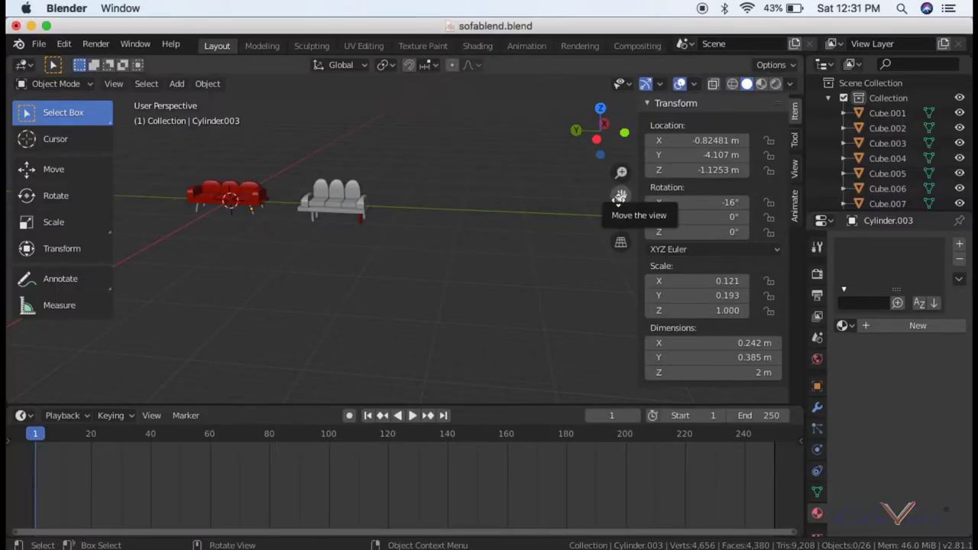
pyautogui.moveTo(621, 195)
pyautogui.mouseDown()
pyautogui.moveTo(611, 170)
pyautogui.moveTo(592, 203)
pyautogui.mouseUp()
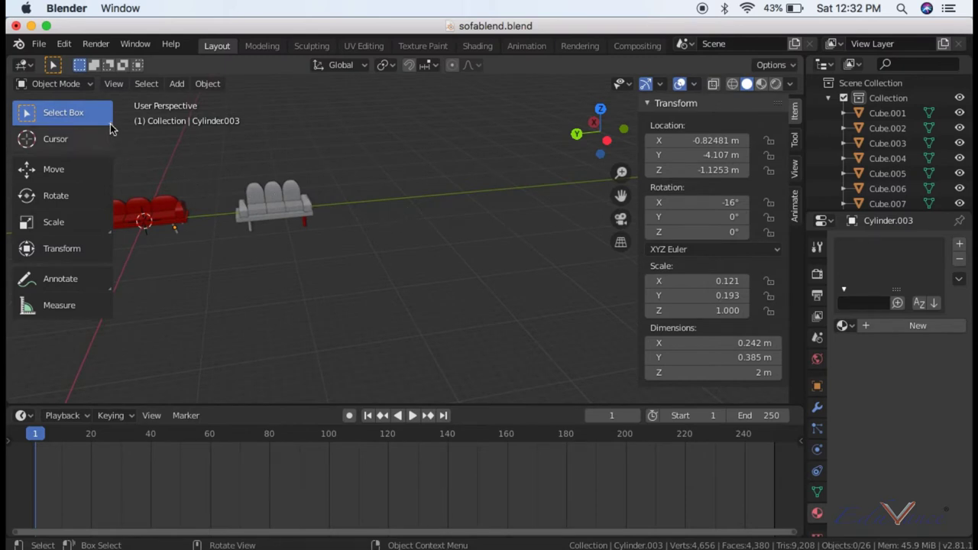
pyautogui.click(177, 83)
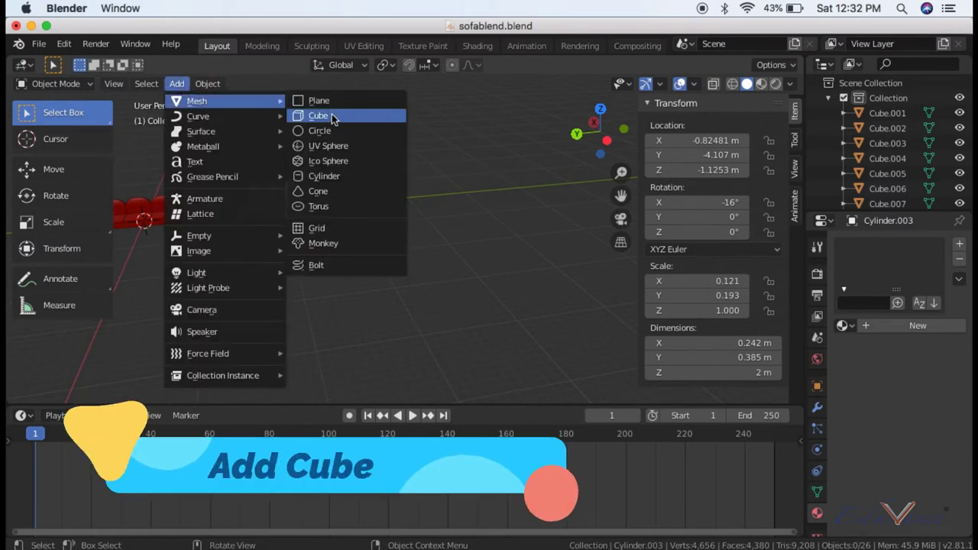
pyautogui.click(324, 117)
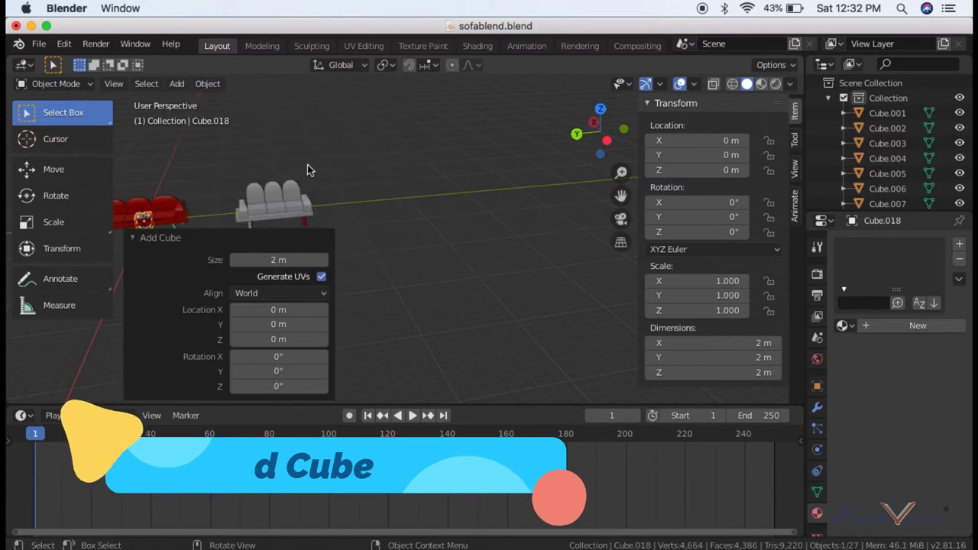
pyautogui.press('g')
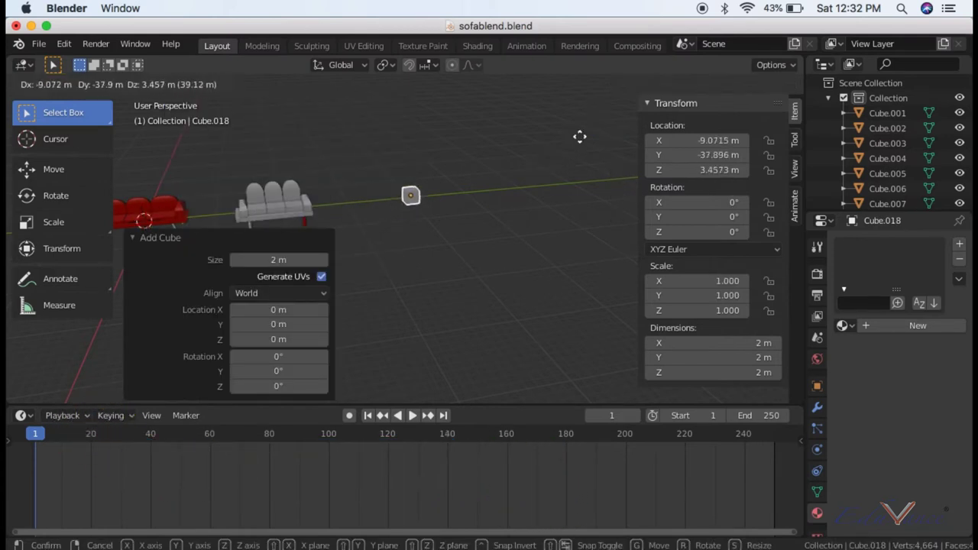
pyautogui.click(588, 135)
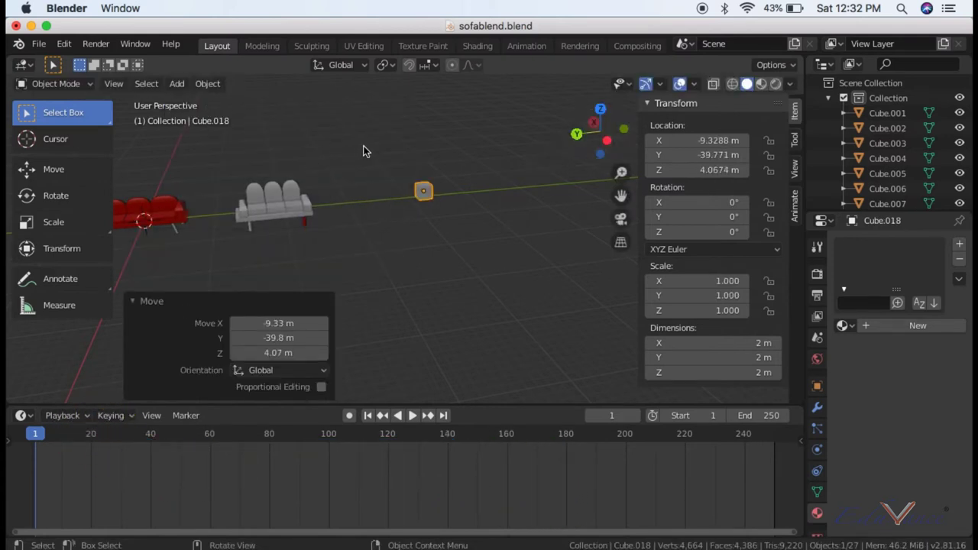
pyautogui.hotkey('shift', 'd')
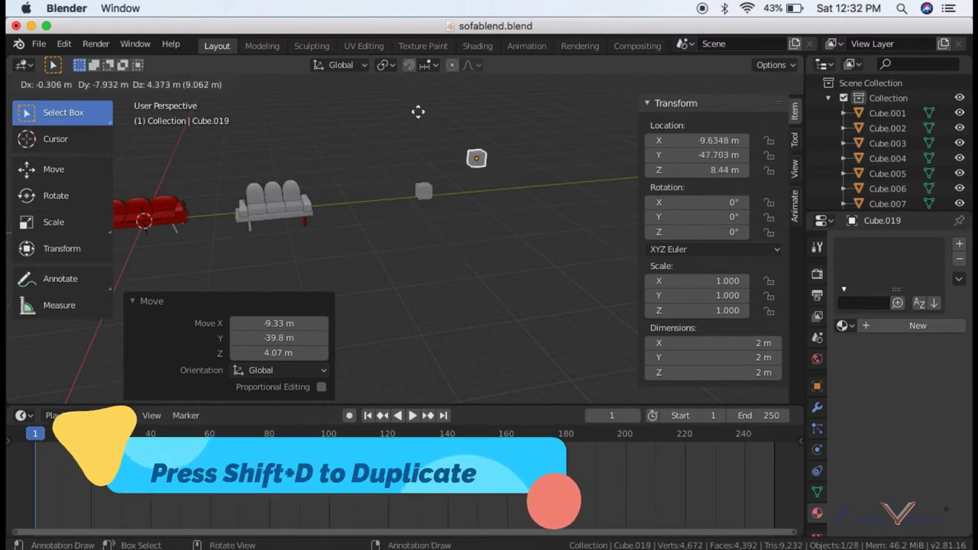
# Step: Place the cube copy above the first cube and reframe the sofas in view
pyautogui.click(441, 107)
pyautogui.moveTo(604, 123)
pyautogui.mouseDown()
pyautogui.moveTo(596, 131)
pyautogui.moveTo(604, 129)
pyautogui.mouseUp()
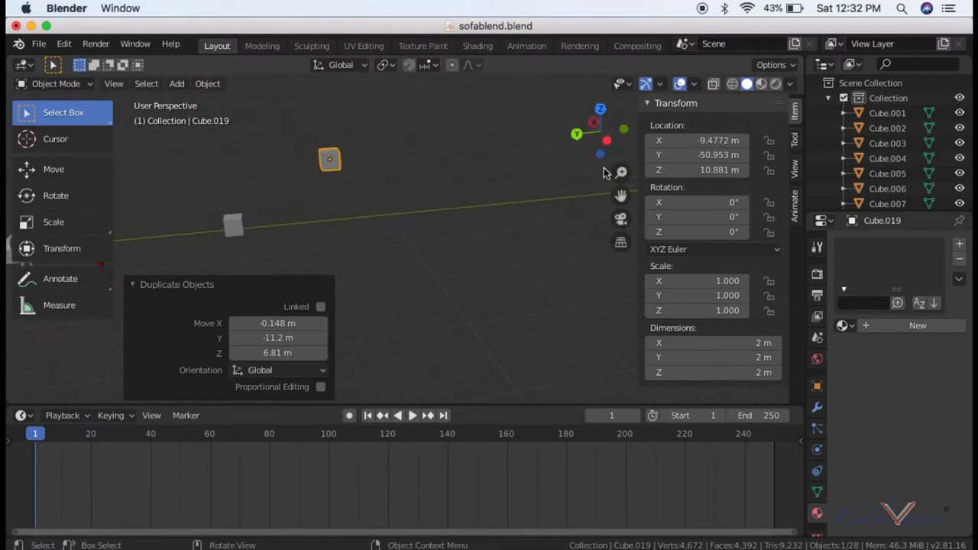
pyautogui.moveTo(621, 195); pyautogui.dragTo(590, 192)
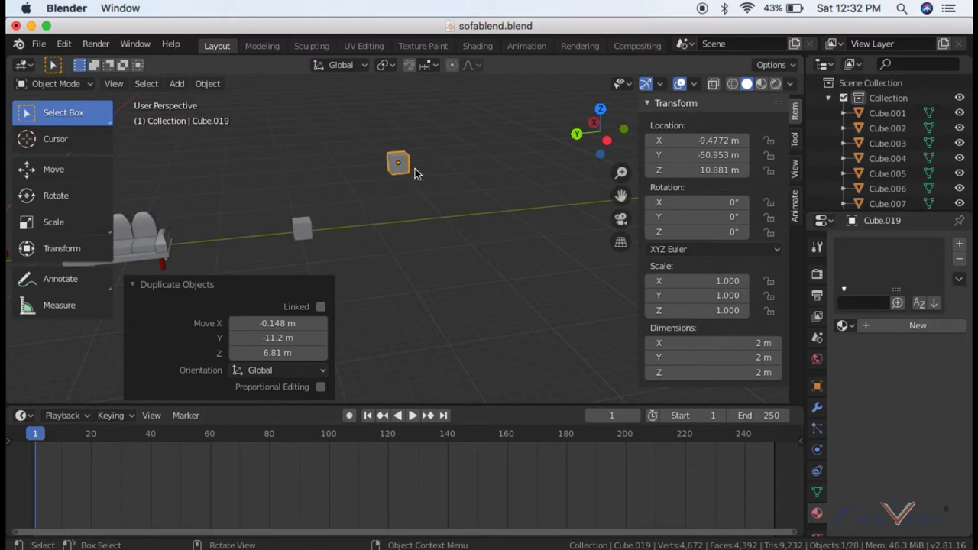
# Step: Resize the copy to X 0.779, Y 3.82, Z 2.43 m
pyautogui.click(711, 344)
pyautogui.write('0.779')
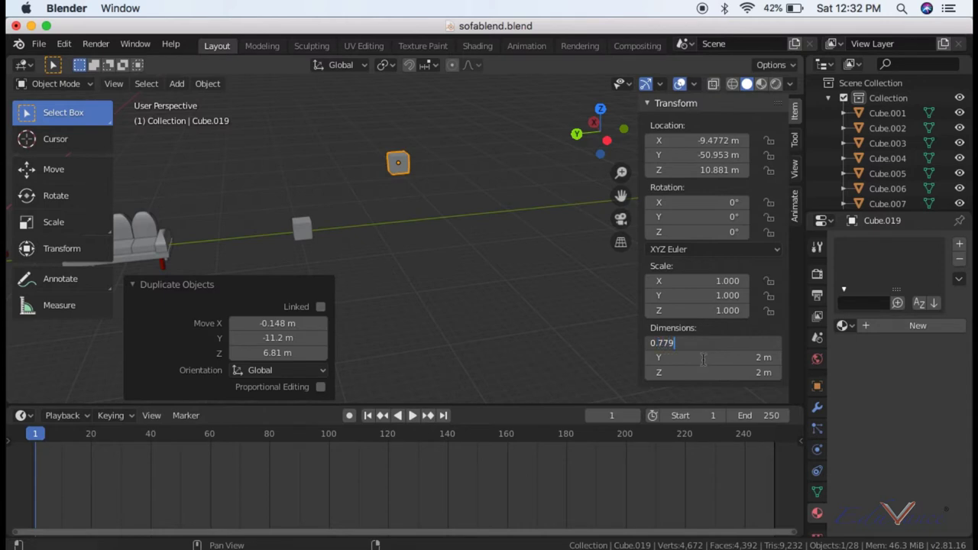
pyautogui.press('Return')
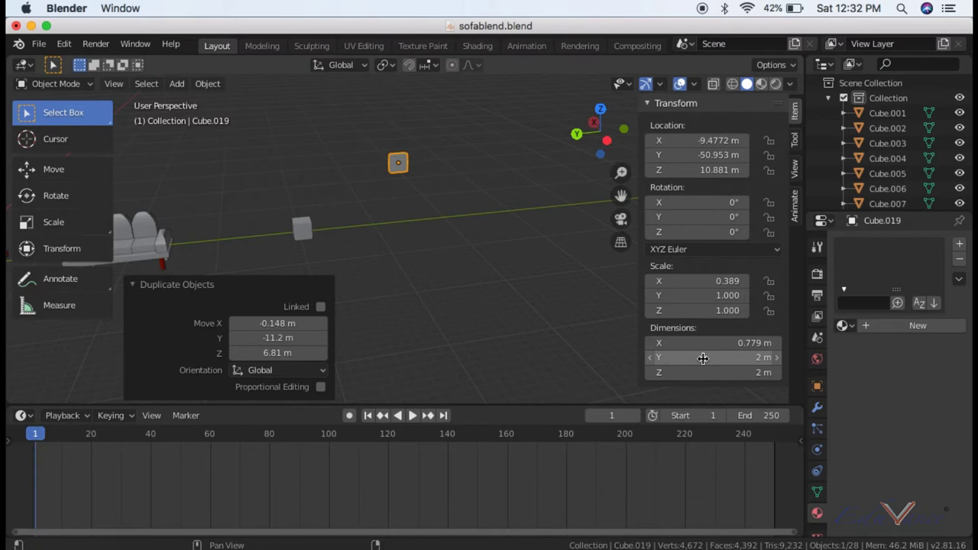
pyautogui.click(703, 358)
pyautogui.write('3.82')
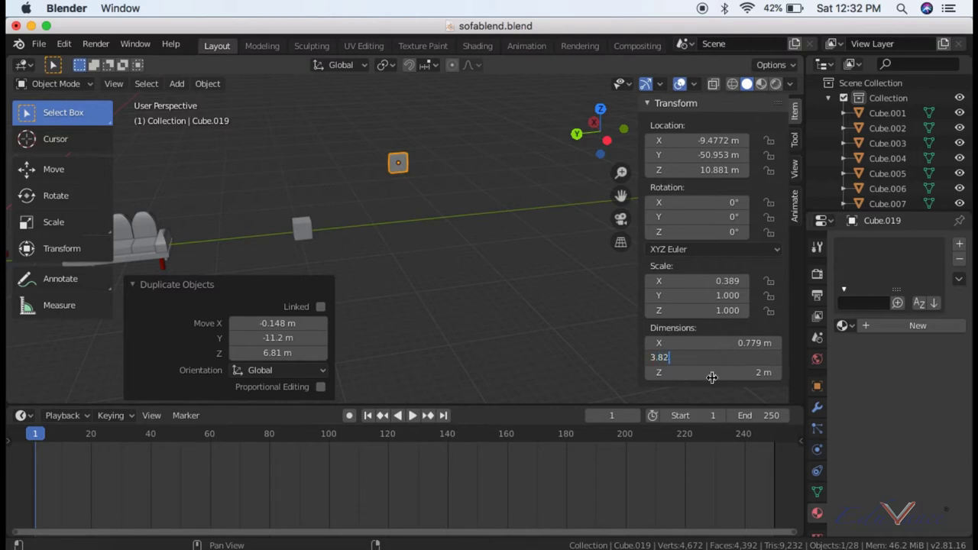
pyautogui.press('Tab')
pyautogui.write('2.43')
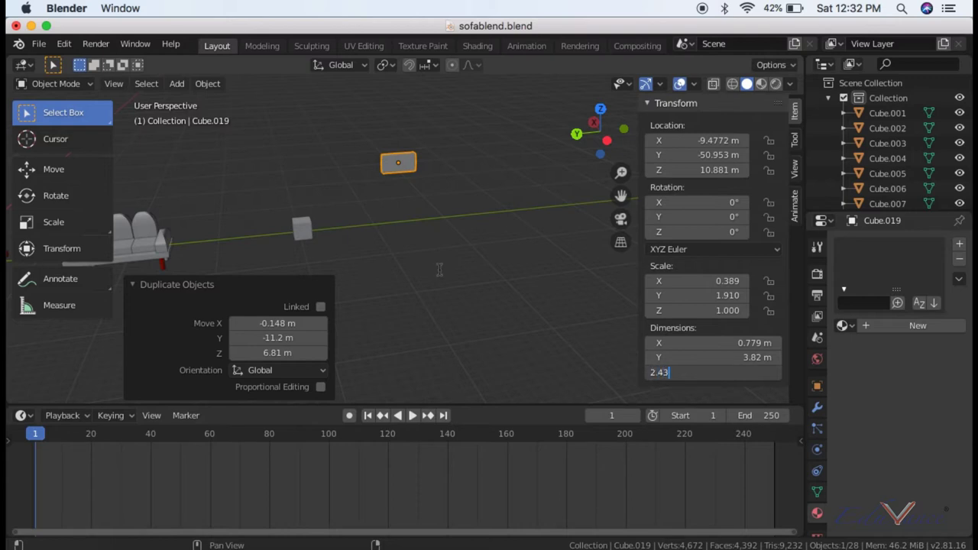
pyautogui.press('Return')
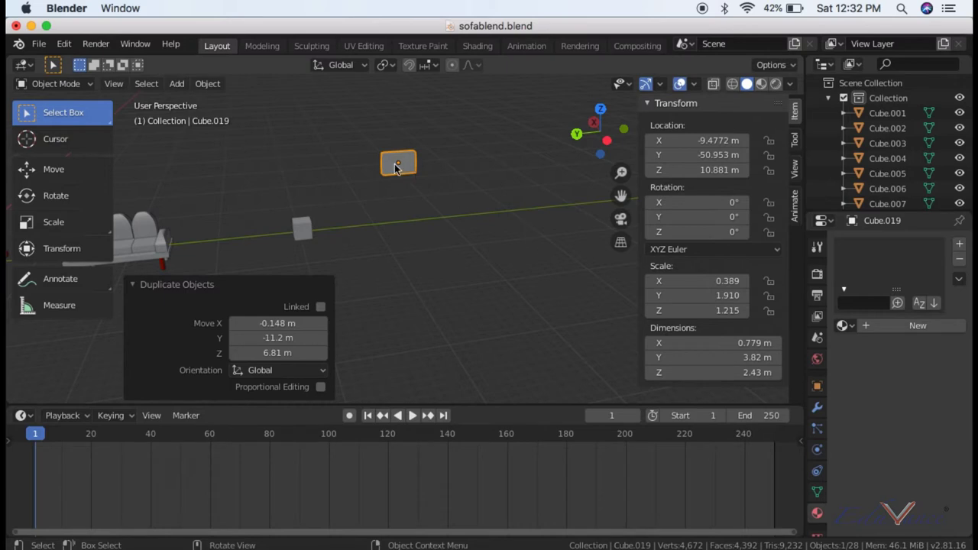
# Step: Level the view and snap the 3D cursor to the grid
pyautogui.moveTo(604, 149); pyautogui.dragTo(555, 162)
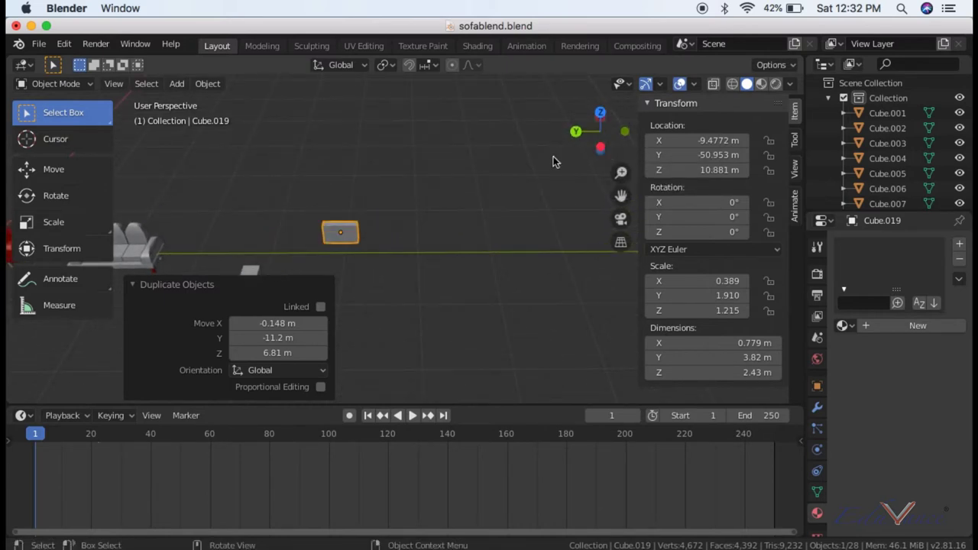
pyautogui.hotkey('shift', 's')
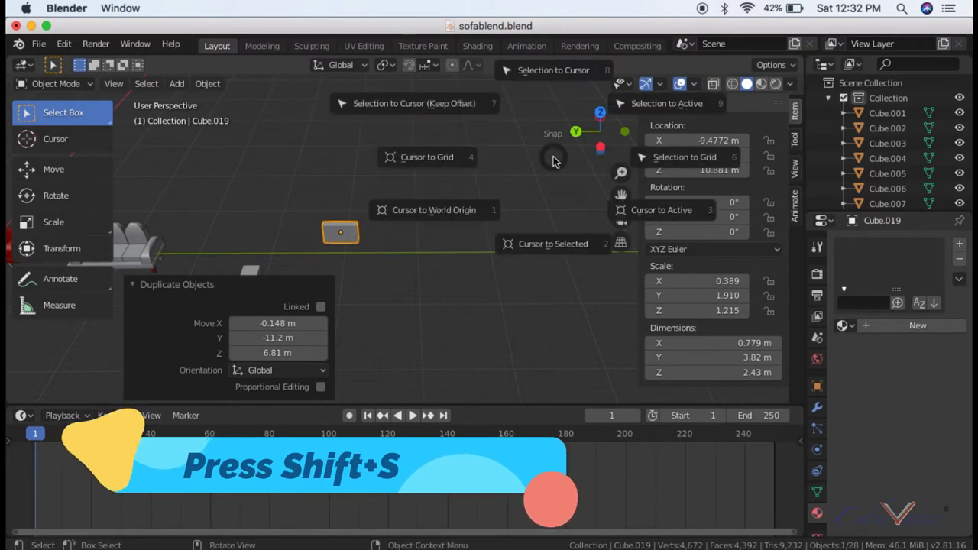
pyautogui.click(356, 236)
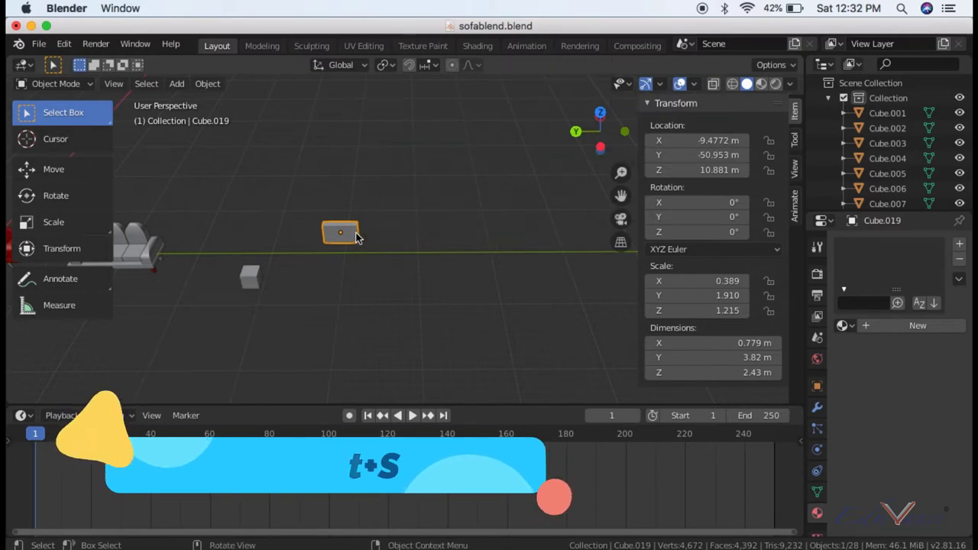
# Step: Make two Y-constrained copies of the slab, each shifted 4.06 m, forming a row
pyautogui.hotkey('shift', 'd')
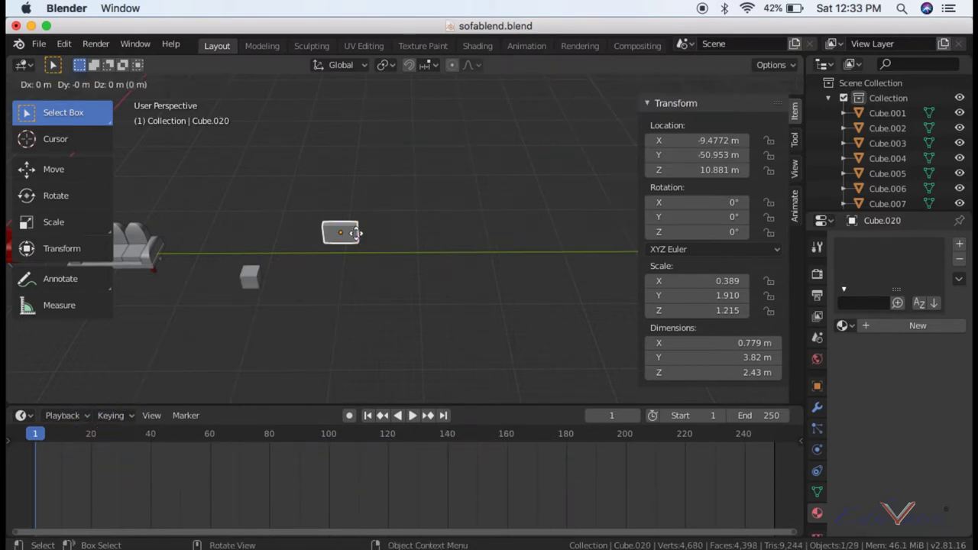
pyautogui.press('z')
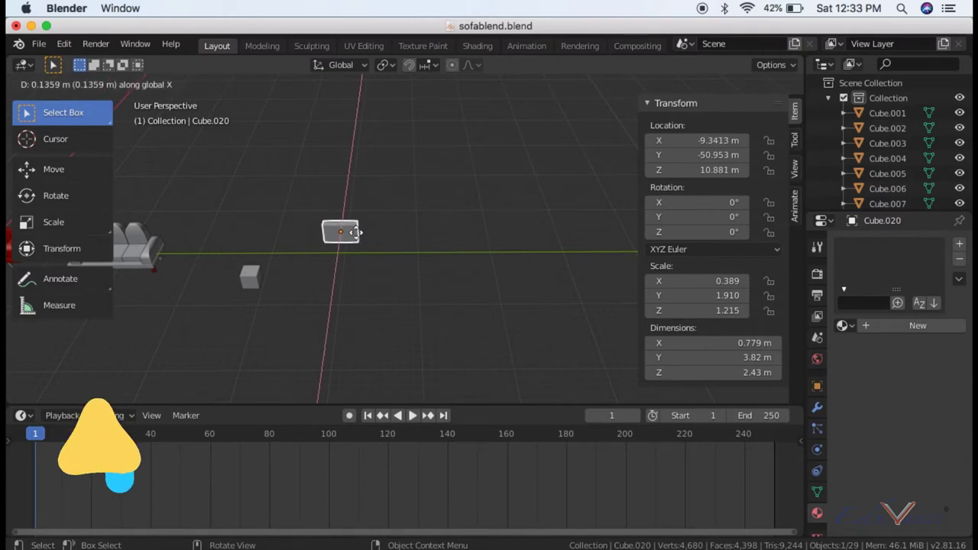
pyautogui.press('y')
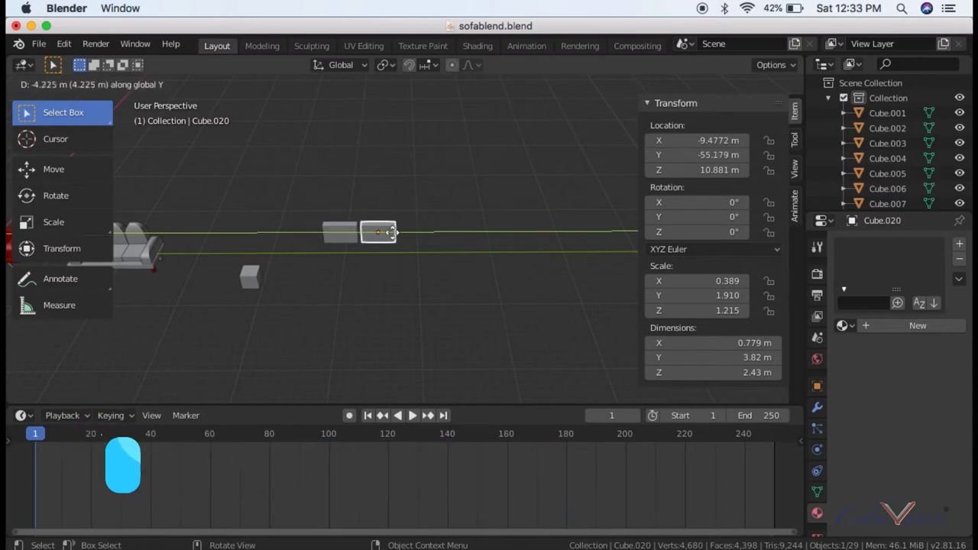
pyautogui.click(392, 235)
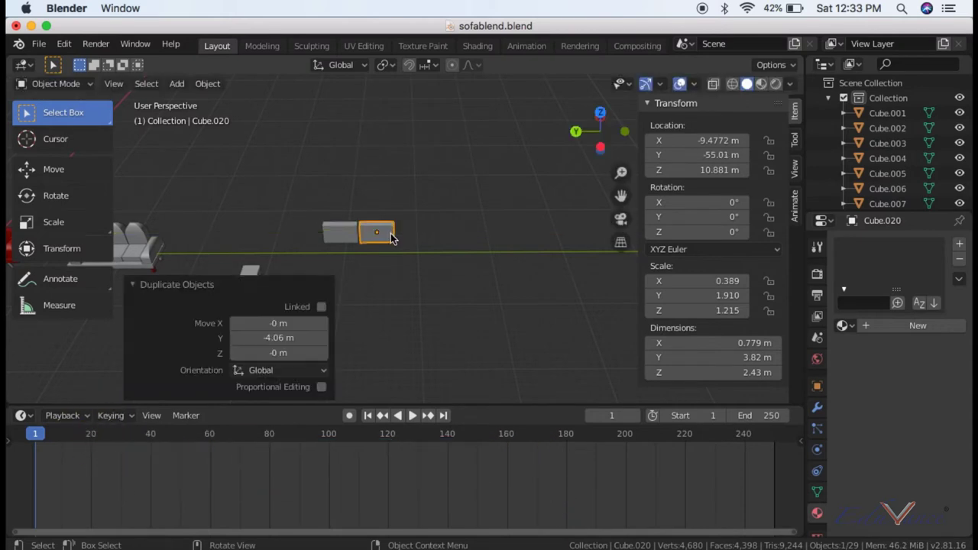
pyautogui.hotkey('shift', 'd')
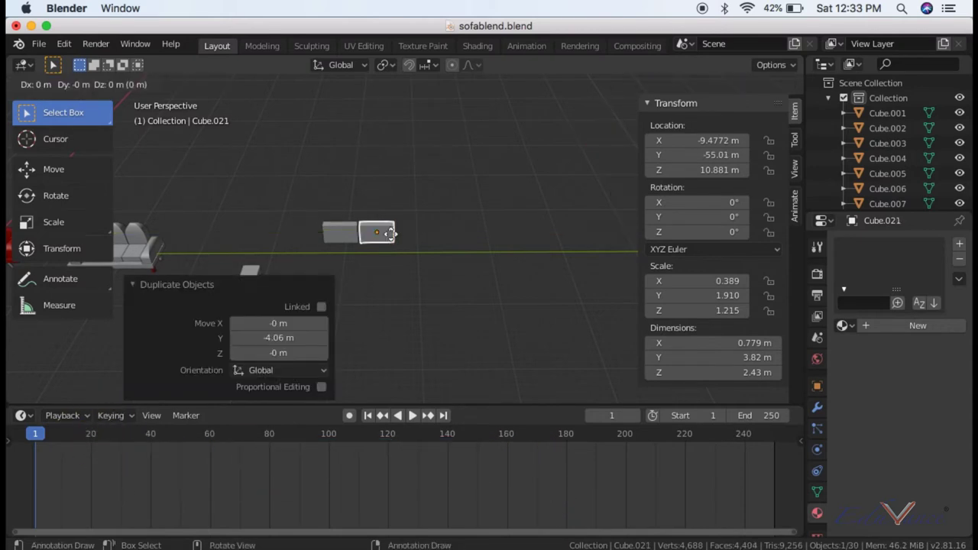
pyautogui.press('x')
pyautogui.press('y')
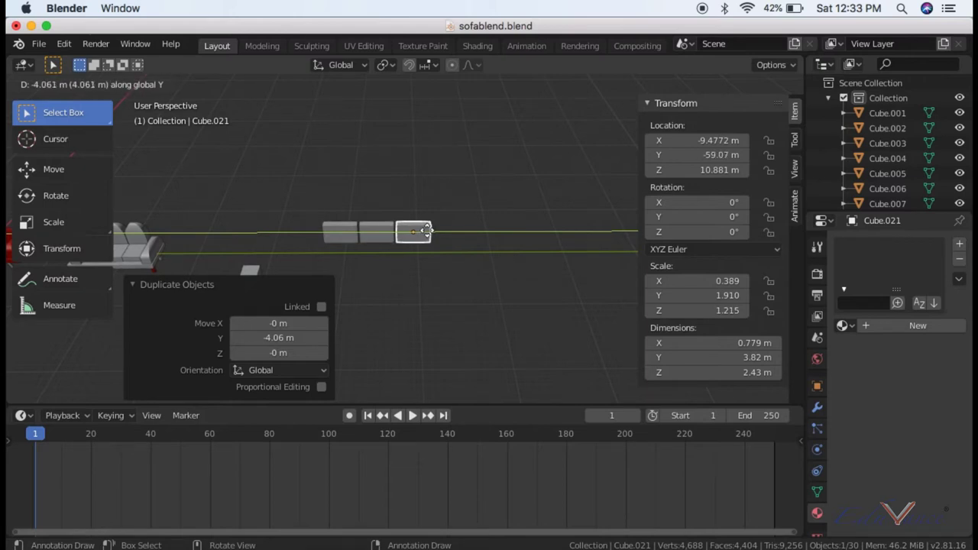
pyautogui.click(426, 232)
pyautogui.moveTo(585, 145); pyautogui.dragTo(550, 145)
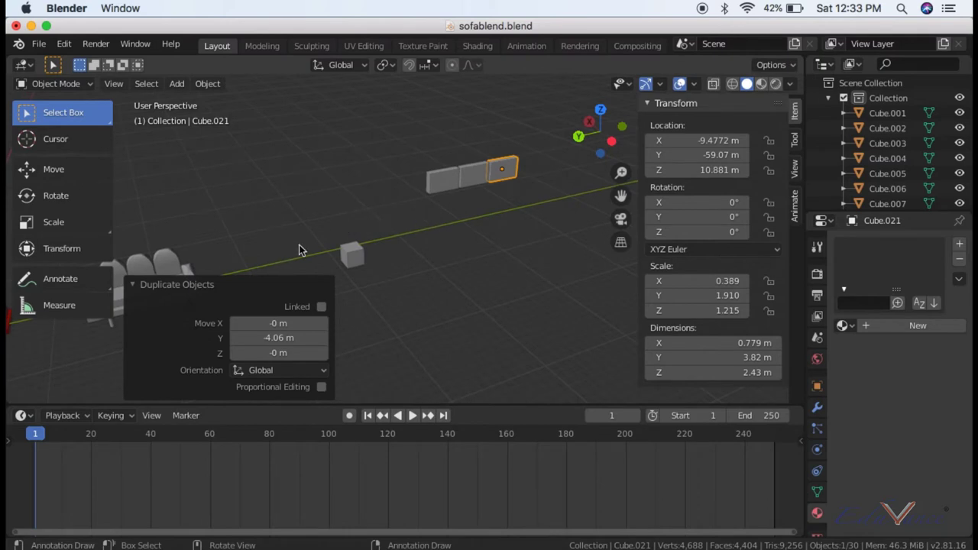
# Step: Duplicate the small cube, placing the copy up and left of the original
pyautogui.click(353, 258)
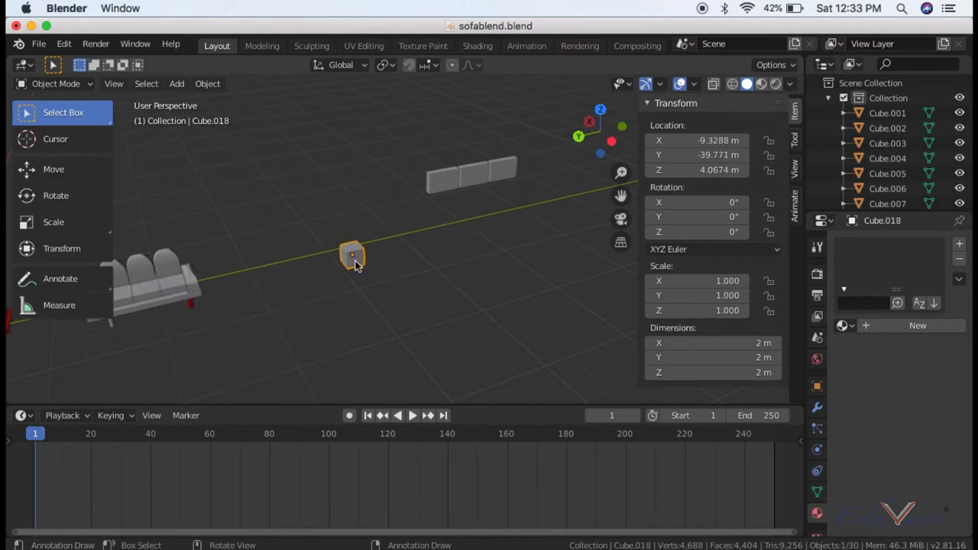
pyautogui.hotkey('shift', 'd')
pyautogui.click(347, 253)
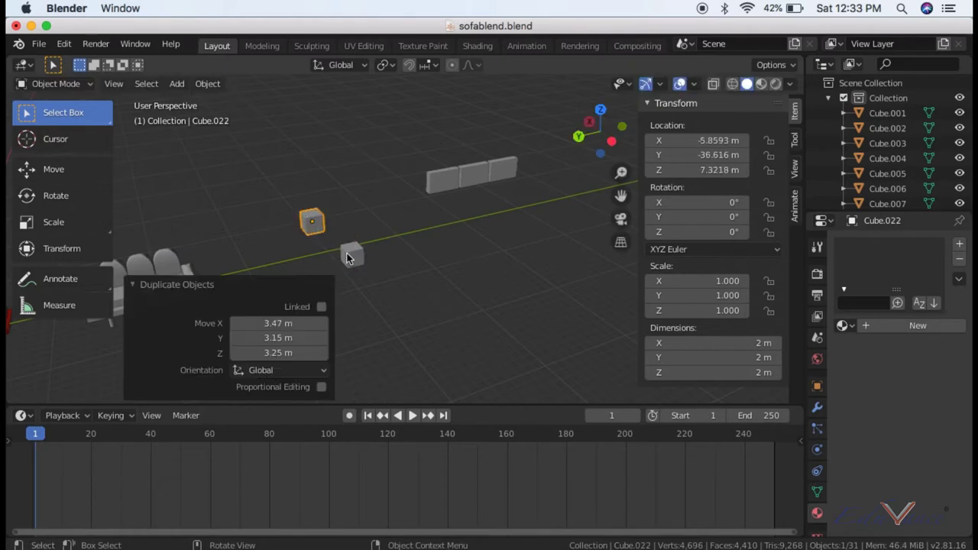
pyautogui.click(351, 258)
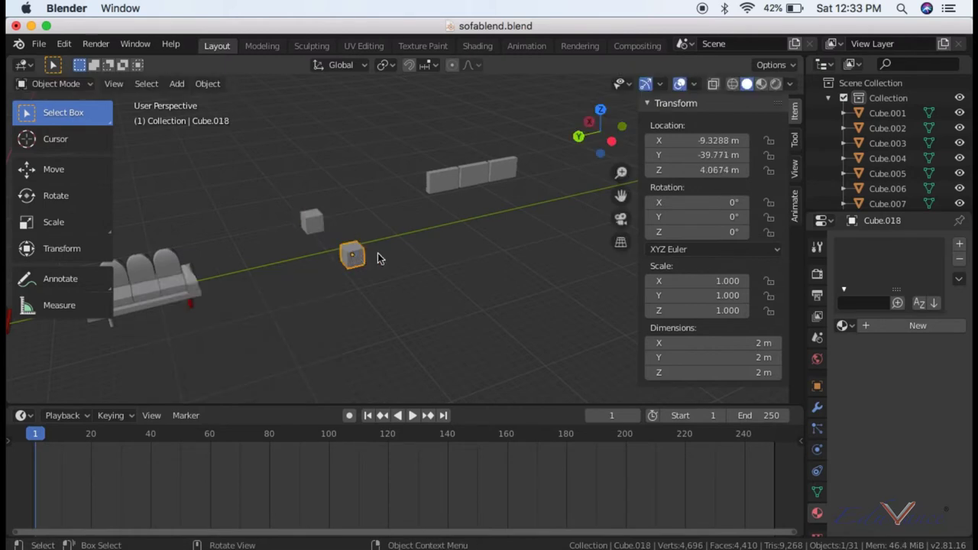
# Step: Resize the original small cube to 3.6 × 3.5 × 0.423 m
pyautogui.click(724, 342)
pyautogui.write('3.6')
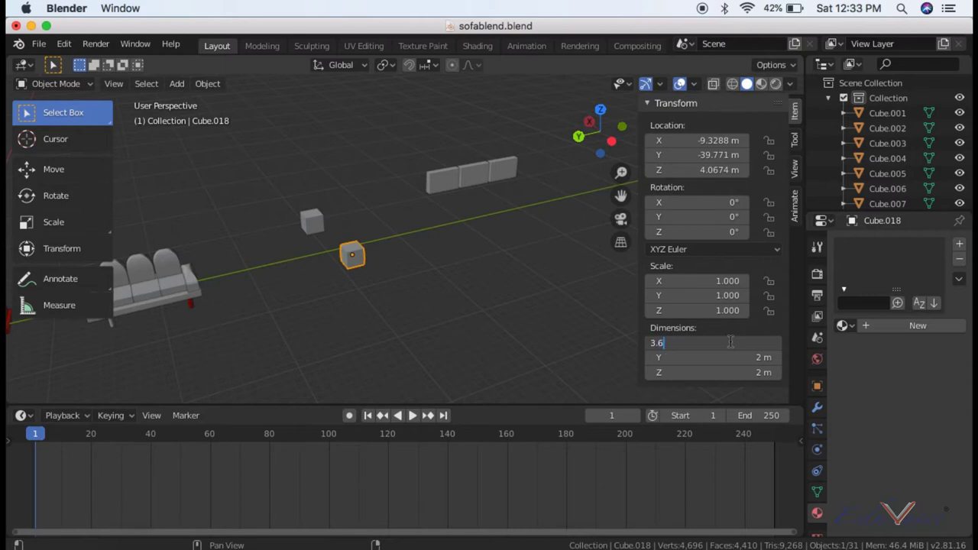
pyautogui.press('Return')
pyautogui.click(721, 357)
pyautogui.write('3.5')
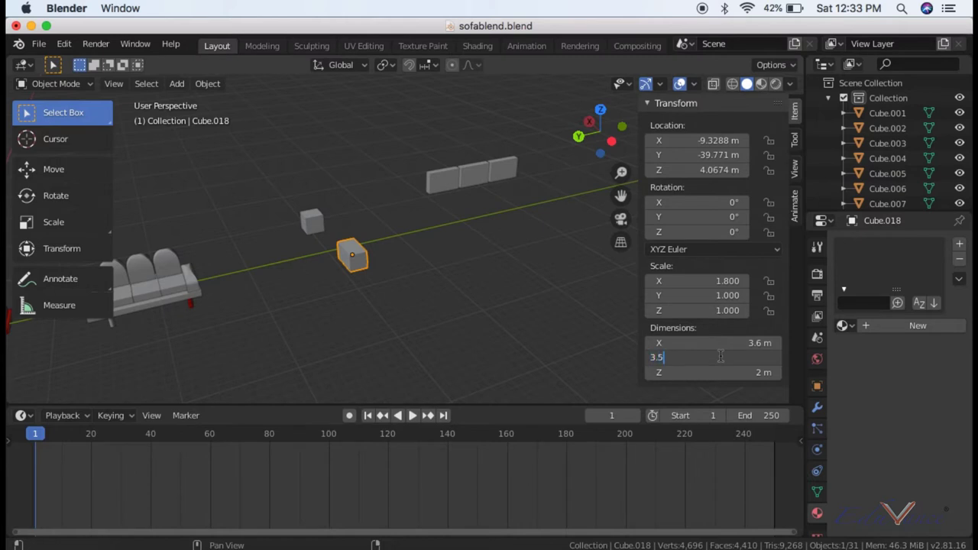
pyautogui.press('Return')
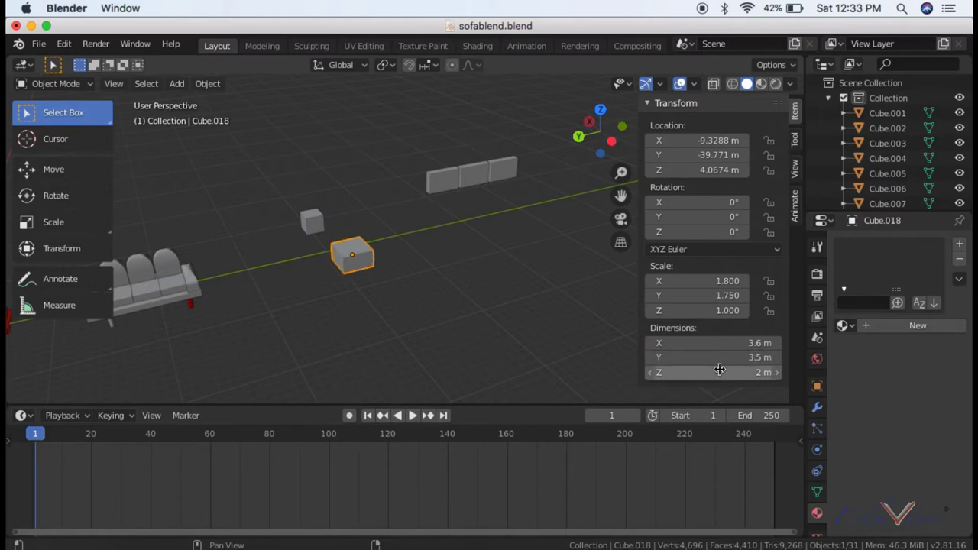
pyautogui.click(718, 372)
pyautogui.write('0.423')
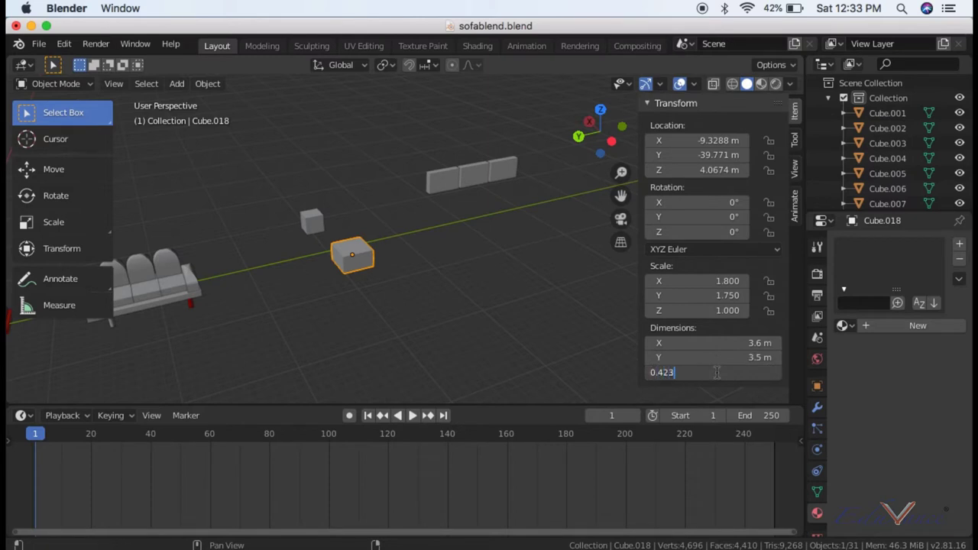
pyautogui.press('Return')
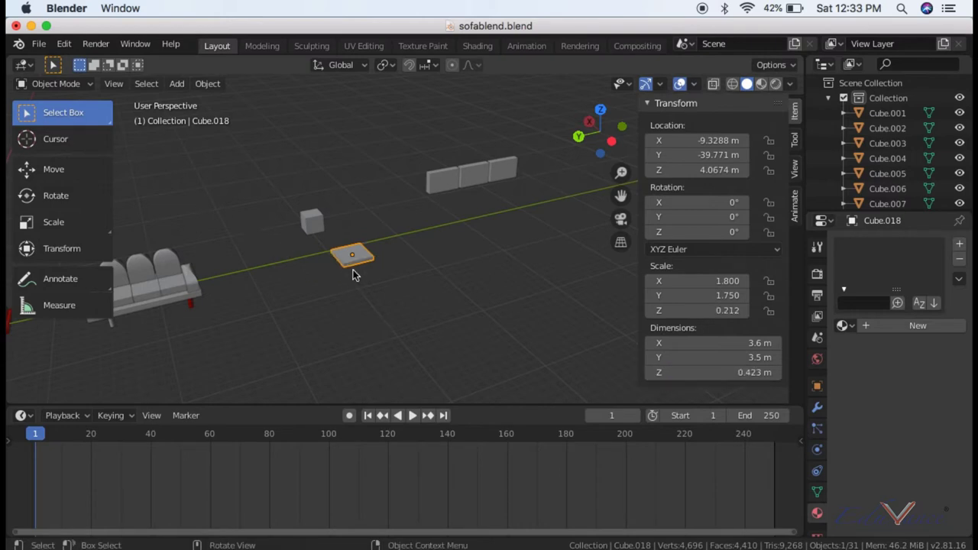
# Step: Drop the flat slab beside the backrest row and orbit to see both
pyautogui.press('g')
pyautogui.click(450, 221)
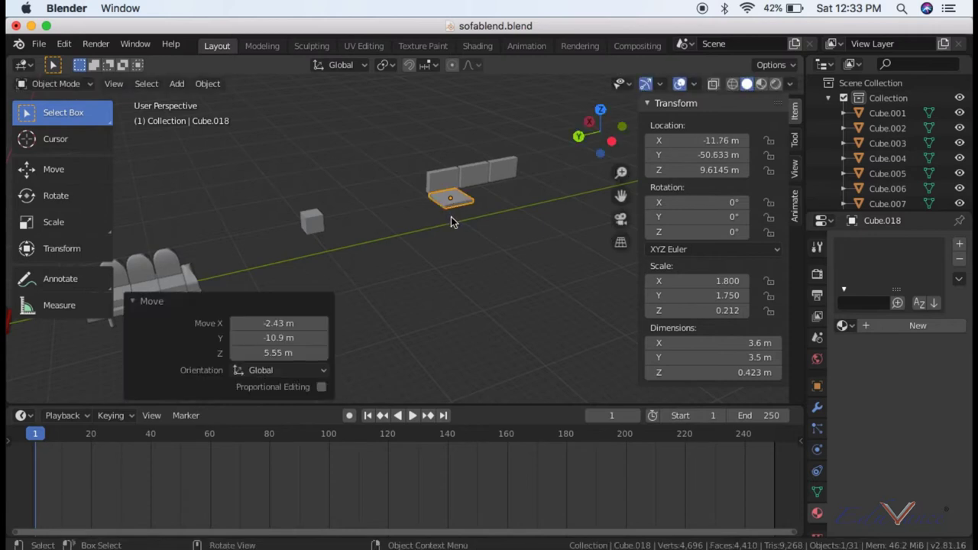
pyautogui.scroll(5, 453, 217)
pyautogui.moveTo(610, 153); pyautogui.dragTo(503, 317)
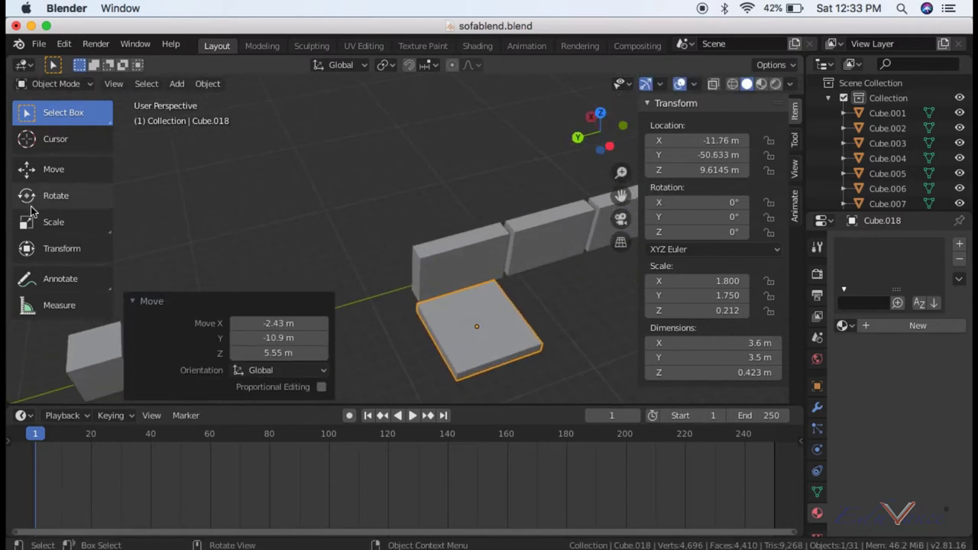
# Step: Using the Move gizmo, lower the slab along Z and push it along X against the backrest
pyautogui.click(54, 169)
pyautogui.moveTo(483, 287); pyautogui.dragTo(425, 345)
pyautogui.moveTo(469, 300); pyautogui.dragTo(453, 289)
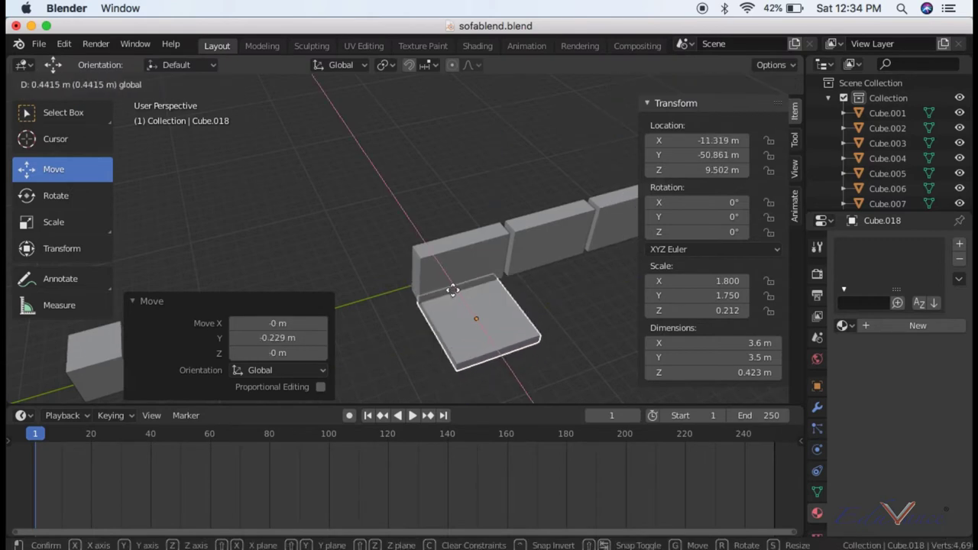
pyautogui.moveTo(596, 137)
pyautogui.mouseDown()
pyautogui.moveTo(550, 152)
pyautogui.moveTo(600, 134)
pyautogui.moveTo(563, 190)
pyautogui.mouseUp()
pyautogui.moveTo(528, 228); pyautogui.dragTo(536, 236)
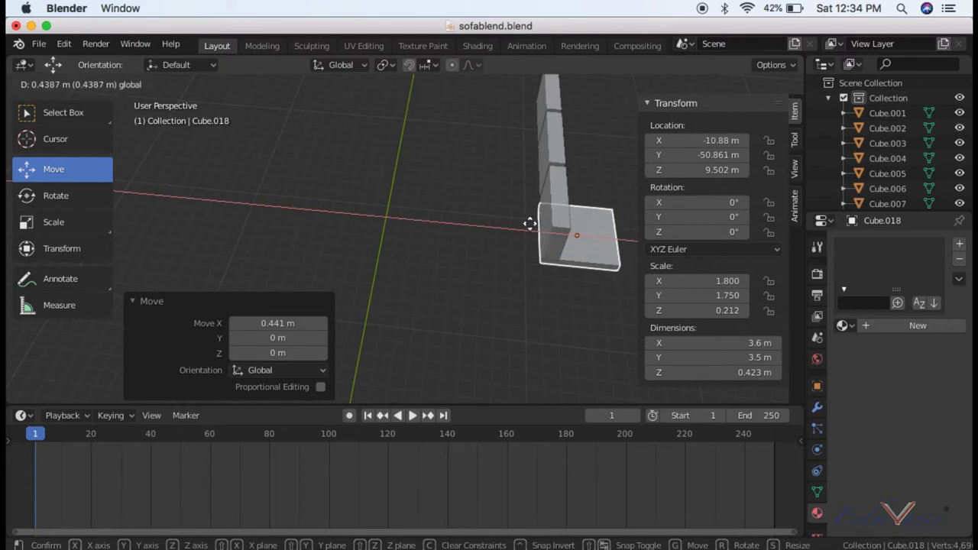
# Step: Reselect the slab and nudge it slightly along X and Y
pyautogui.click(558, 294)
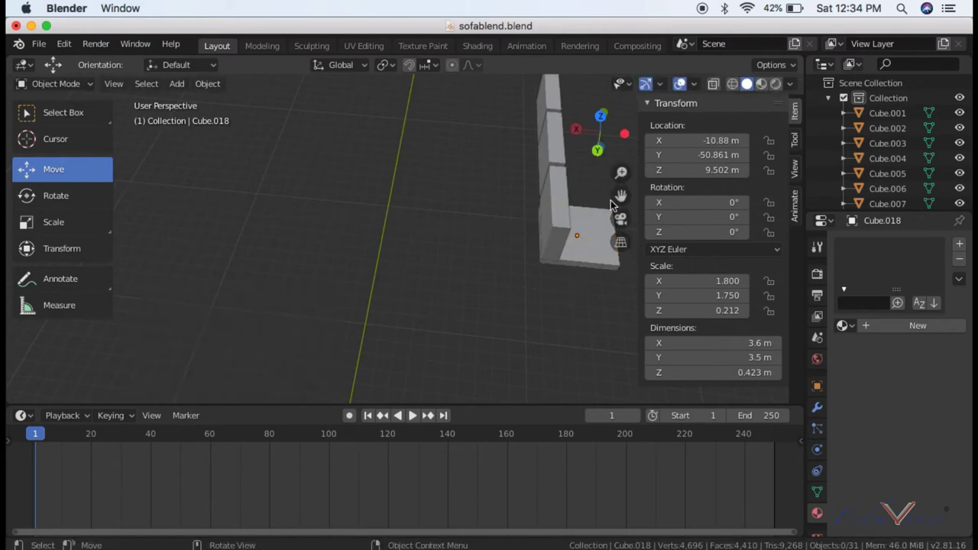
pyautogui.moveTo(601, 126)
pyautogui.mouseDown()
pyautogui.moveTo(611, 191)
pyautogui.moveTo(493, 199)
pyautogui.mouseUp()
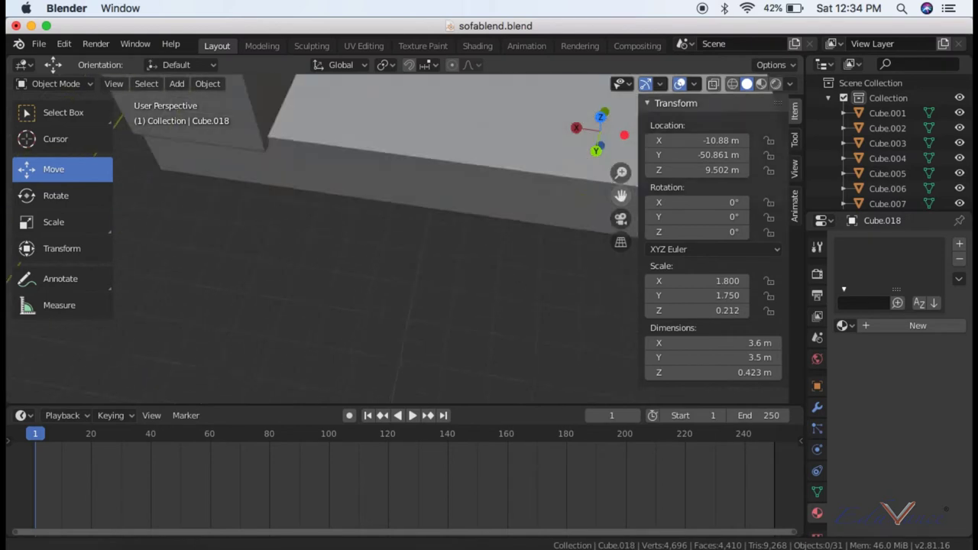
pyautogui.click(474, 202)
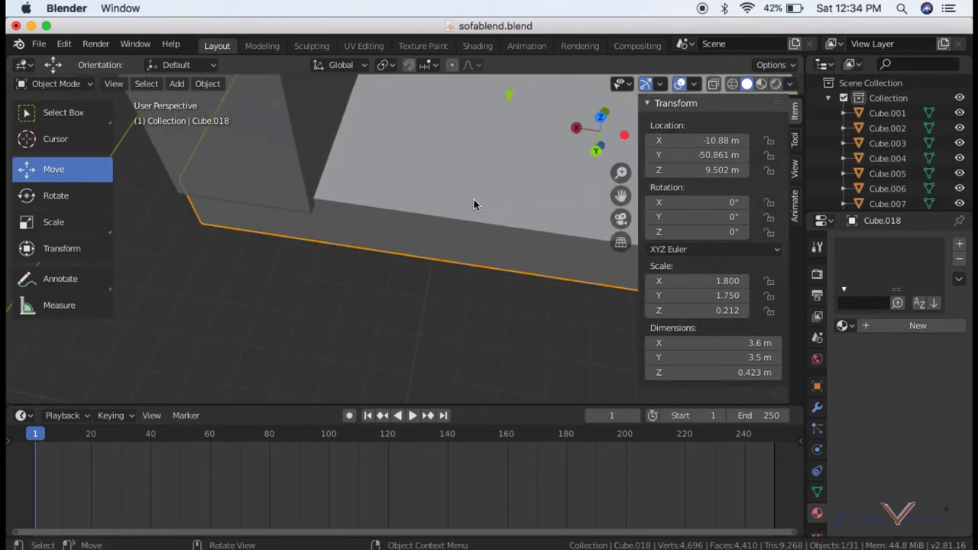
pyautogui.scroll(-5, 512, 146)
pyautogui.moveTo(396, 191); pyautogui.dragTo(395, 197)
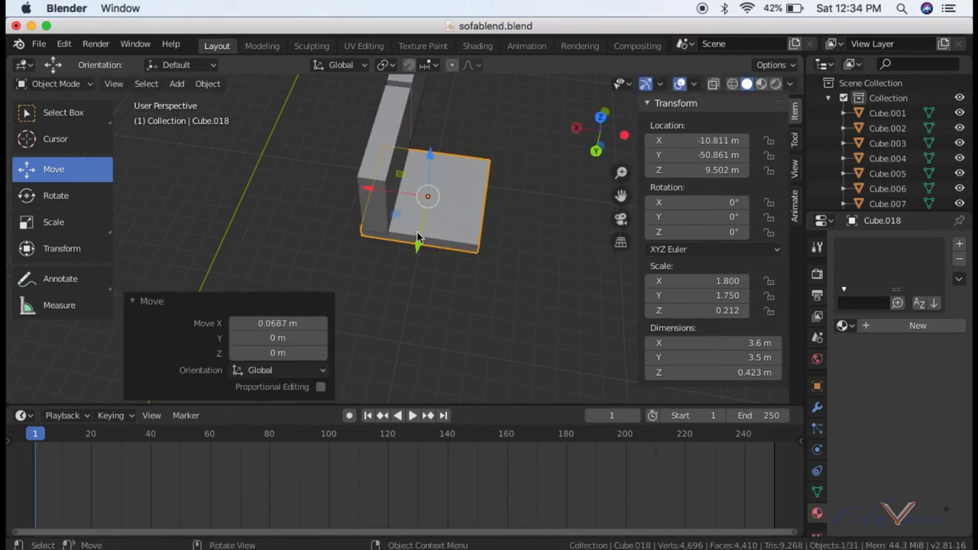
pyautogui.moveTo(418, 239); pyautogui.dragTo(430, 246)
# Step: From above, shift the slab along Y to line up with the backrest
pyautogui.click(487, 222)
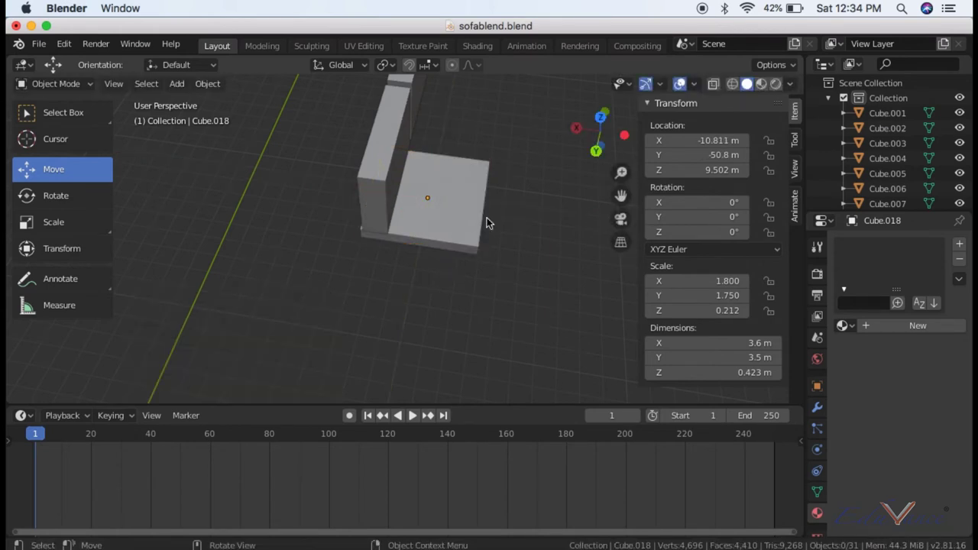
pyautogui.moveTo(593, 144)
pyautogui.mouseDown()
pyautogui.moveTo(585, 154)
pyautogui.moveTo(589, 136)
pyautogui.moveTo(515, 175)
pyautogui.mouseUp()
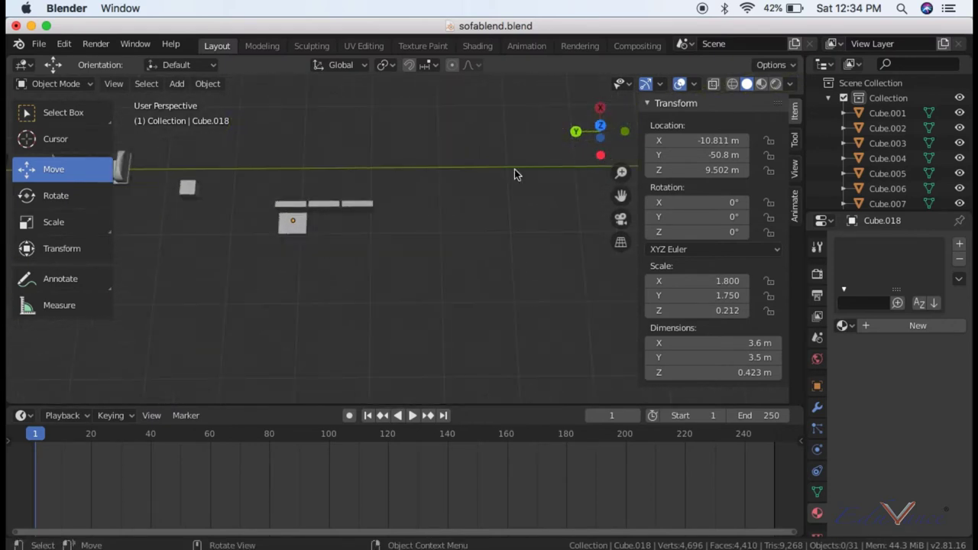
pyautogui.click(294, 223)
pyautogui.moveTo(240, 223); pyautogui.dragTo(240, 219)
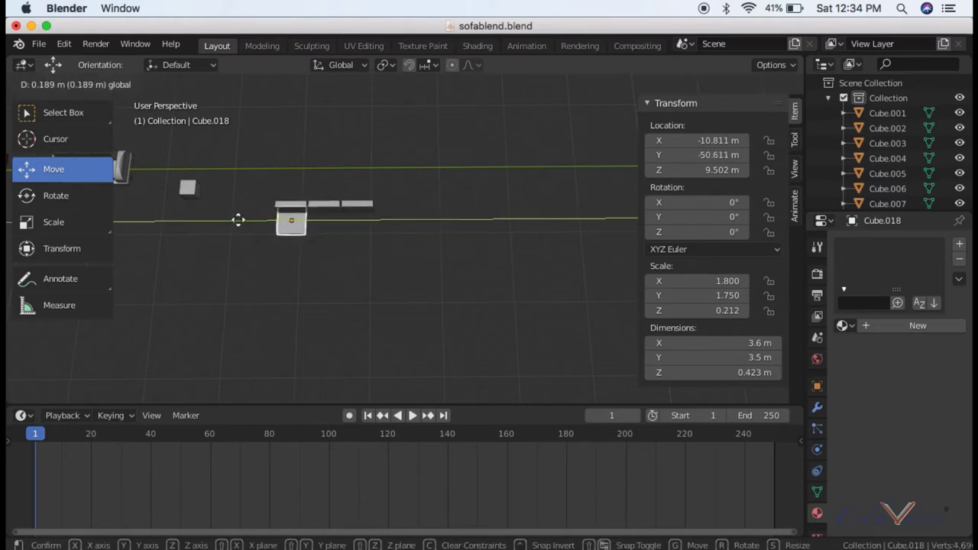
pyautogui.scroll(5, 352, 220)
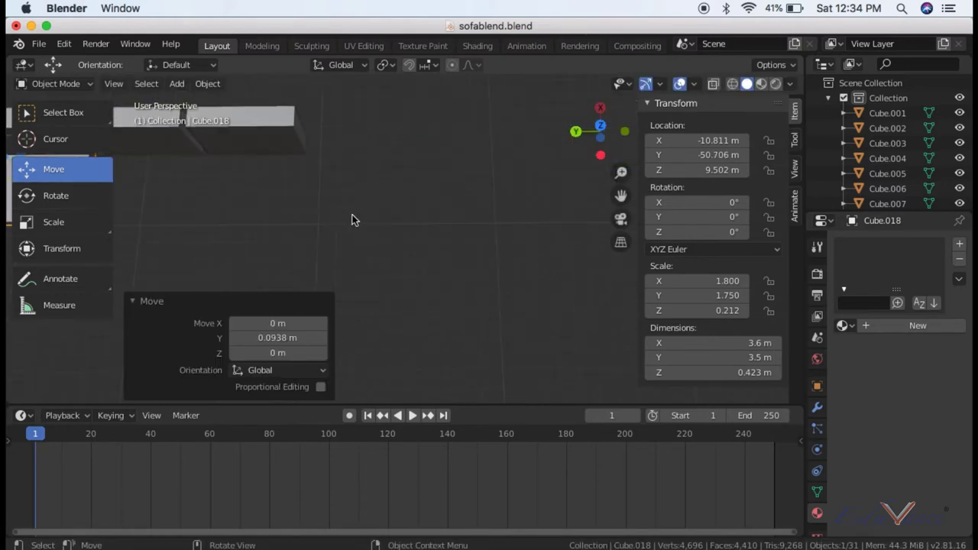
pyautogui.scroll(-5, 604, 167)
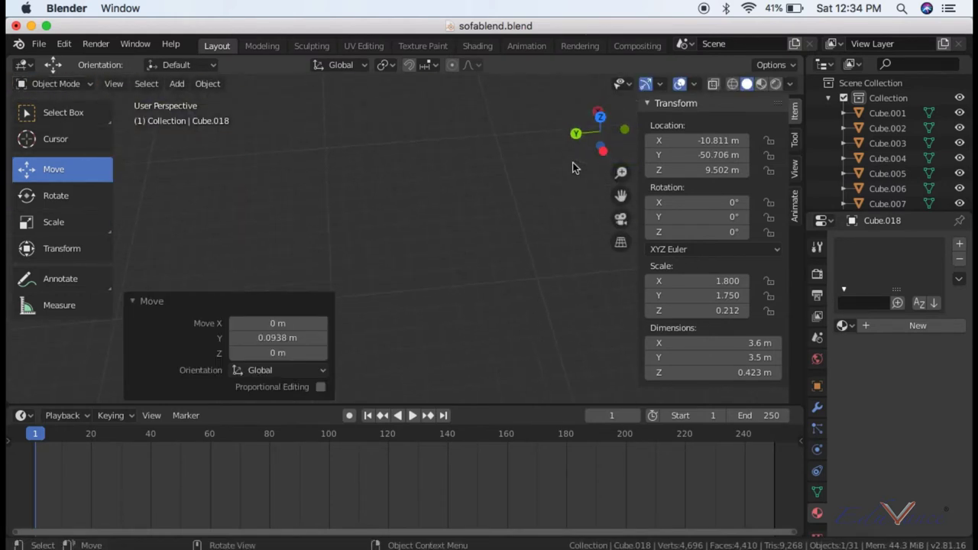
pyautogui.scroll(-3, 573, 162)
# Step: Align the slab under the first backrest along Y, ending at Y -51.077 m
pyautogui.moveTo(590, 132); pyautogui.dragTo(590, 131)
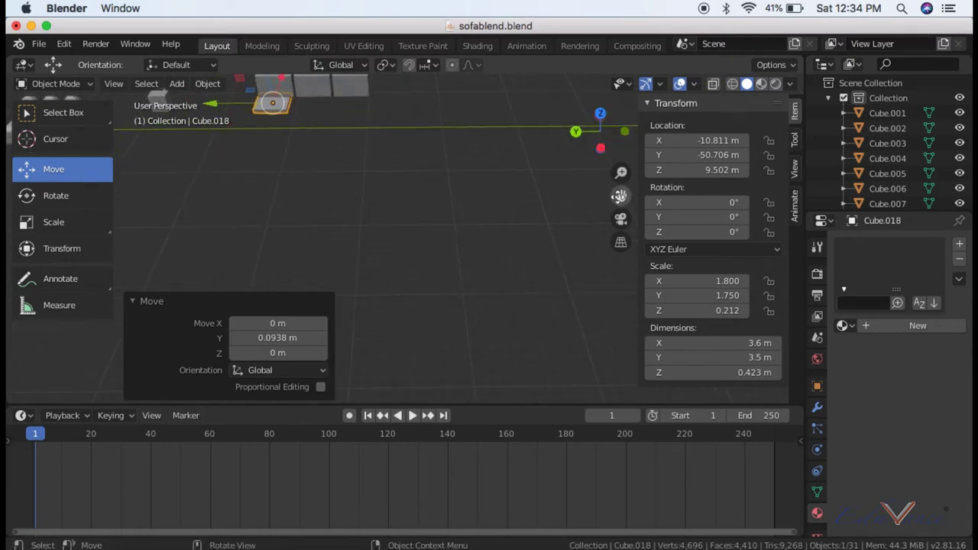
pyautogui.moveTo(620, 196); pyautogui.dragTo(621, 196)
pyautogui.moveTo(592, 128); pyautogui.dragTo(574, 153)
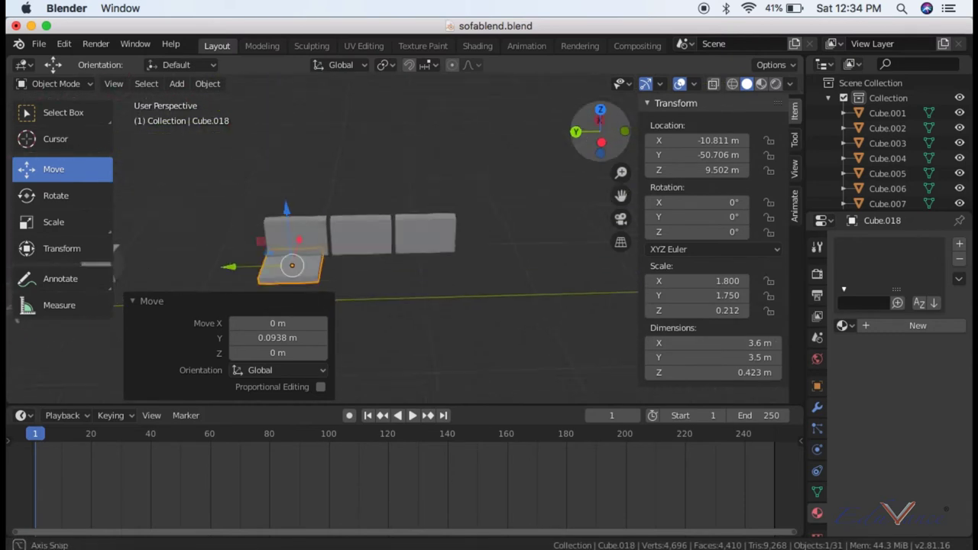
pyautogui.scroll(3, 558, 156)
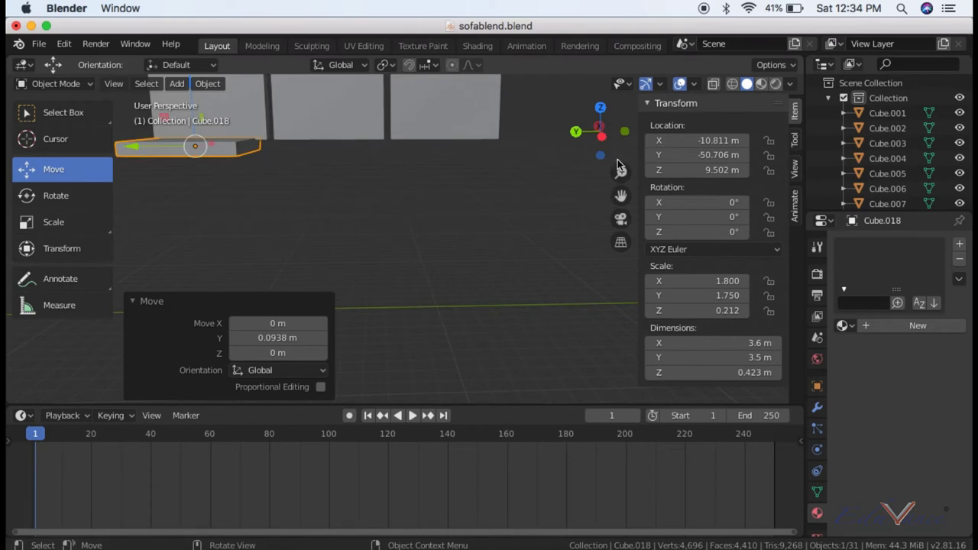
pyautogui.moveTo(621, 195); pyautogui.dragTo(399, 203)
pyautogui.moveTo(247, 188); pyautogui.dragTo(256, 183)
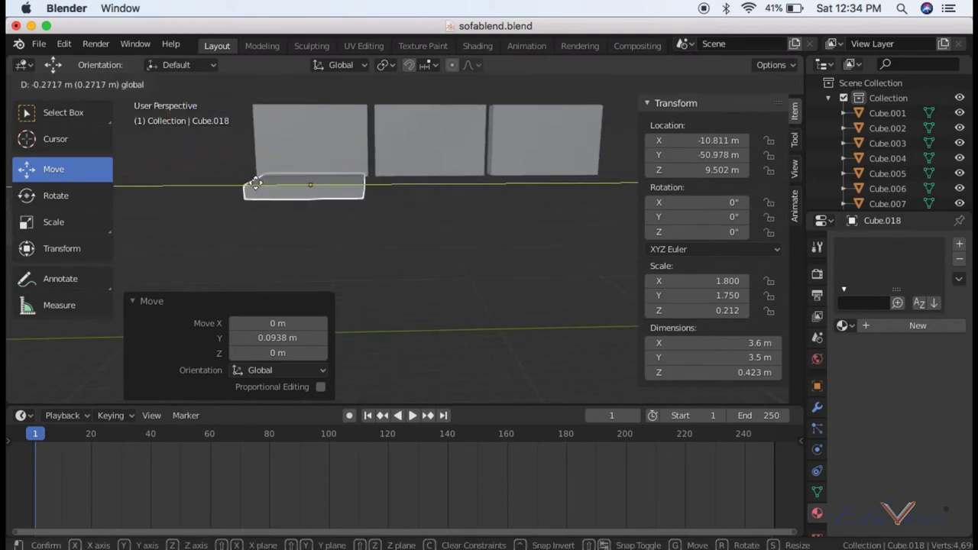
pyautogui.click(330, 231)
pyautogui.click(318, 188)
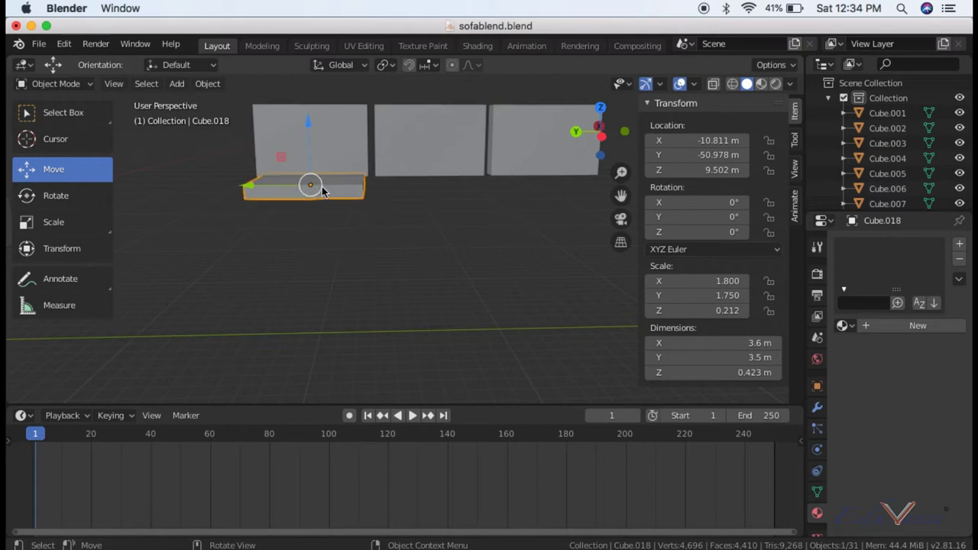
pyautogui.moveTo(256, 186); pyautogui.dragTo(287, 198)
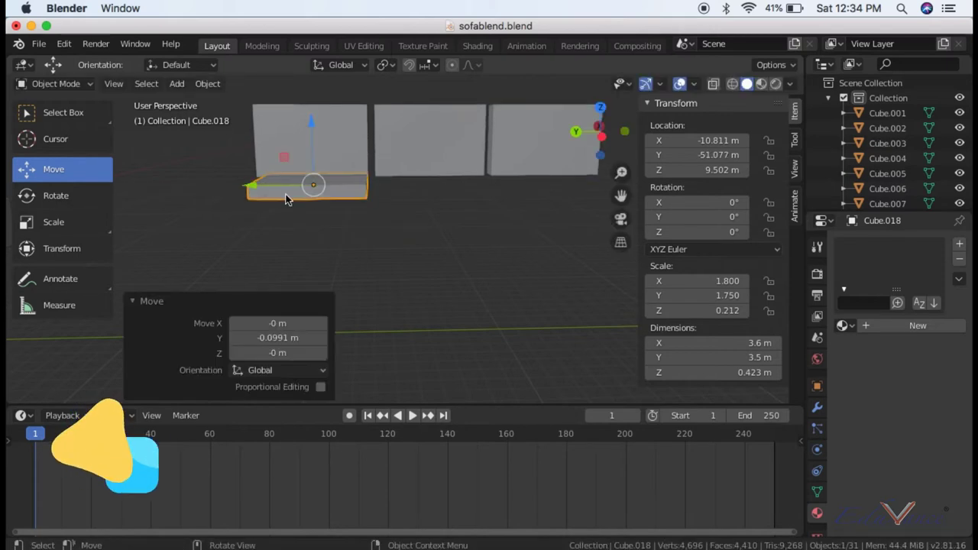
# Step: Make two Y-constrained copies of the seat slab under the middle and right backrests
pyautogui.hotkey('shift', 'd')
pyautogui.press('x')
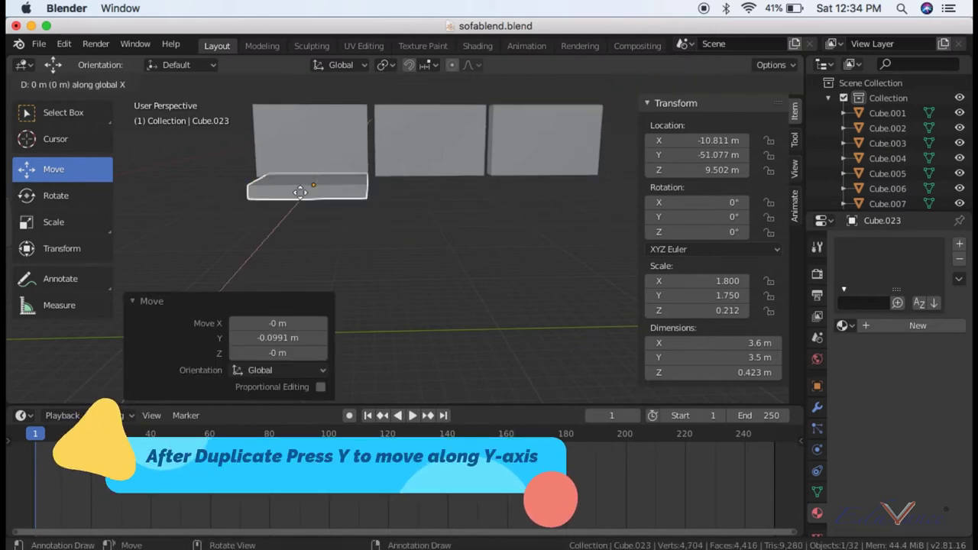
pyautogui.press('x')
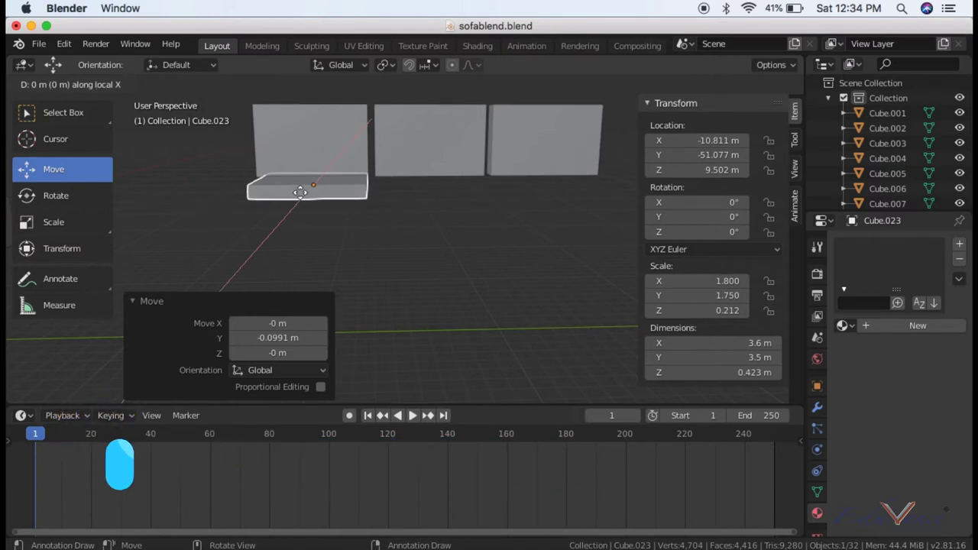
pyautogui.press('y')
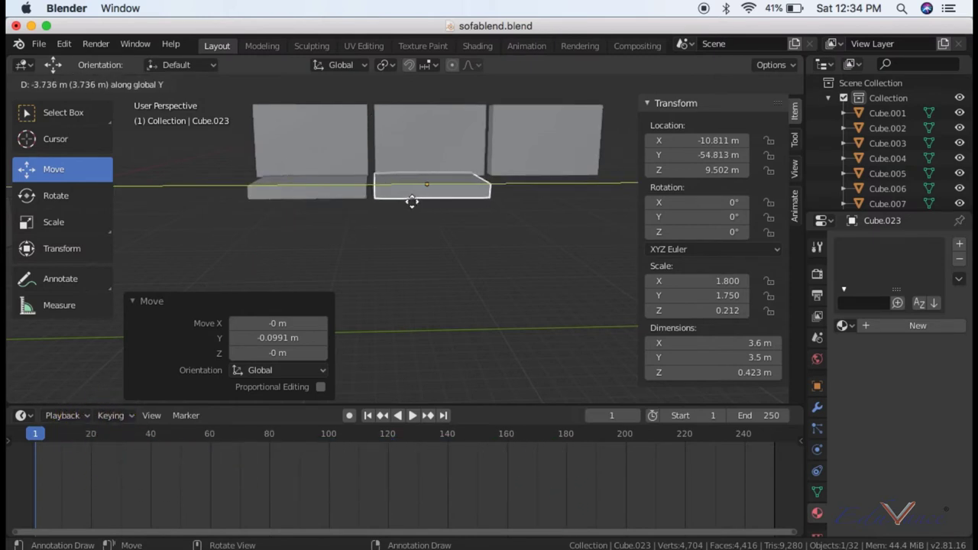
pyautogui.click(409, 201)
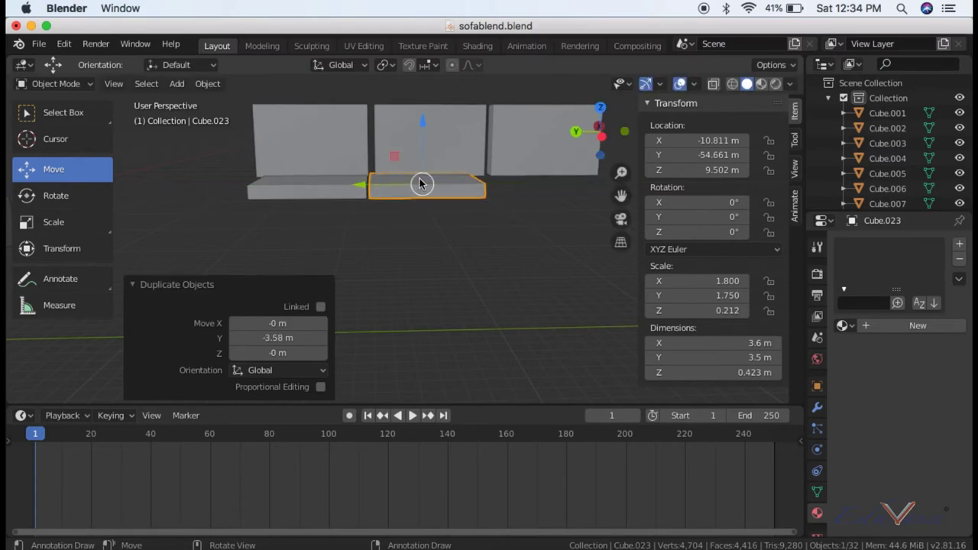
pyautogui.hotkey('shift', 'd')
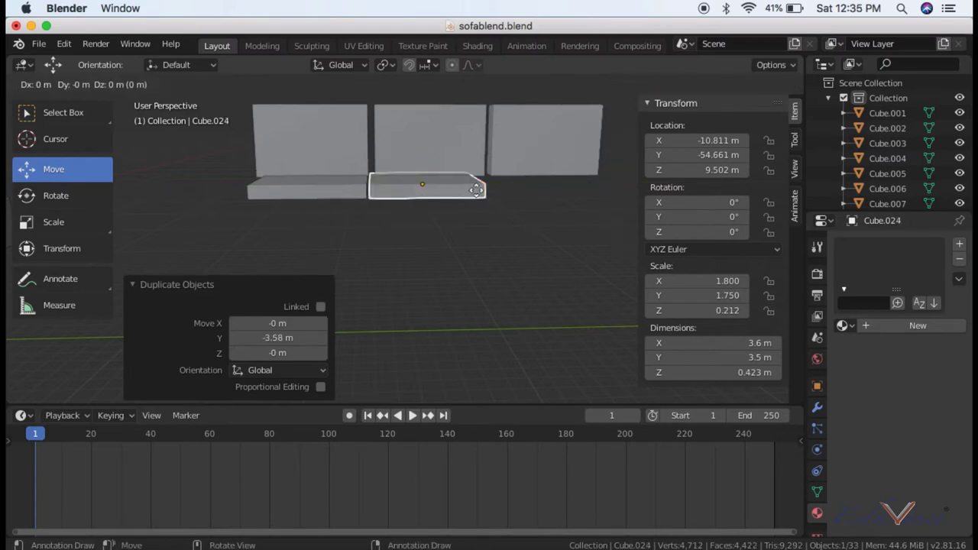
pyautogui.press('x')
pyautogui.press('y')
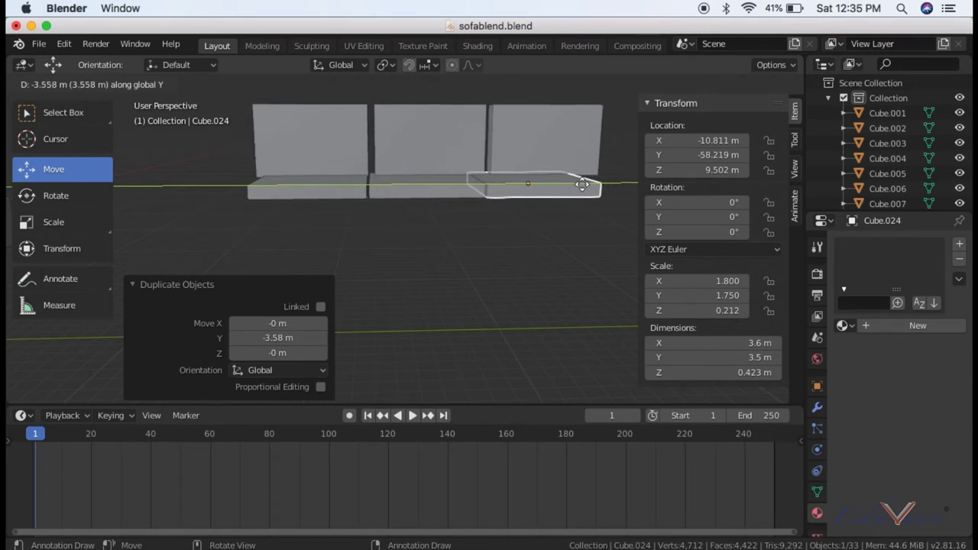
pyautogui.click(585, 182)
# Step: Select the middle backrest block and shift it slightly along Y
pyautogui.moveTo(458, 198); pyautogui.dragTo(415, 160, button='middle')
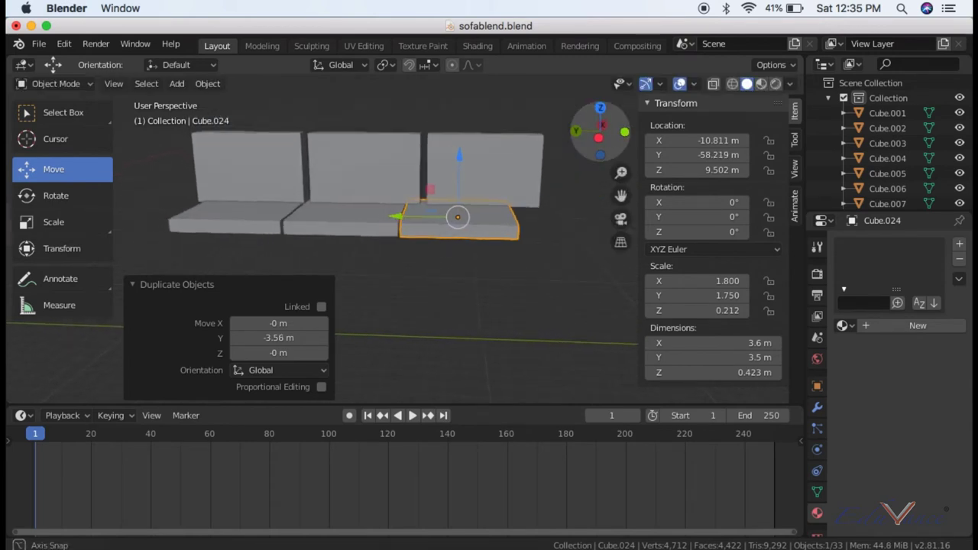
pyautogui.click(390, 161)
pyautogui.moveTo(390, 161); pyautogui.dragTo(363, 153)
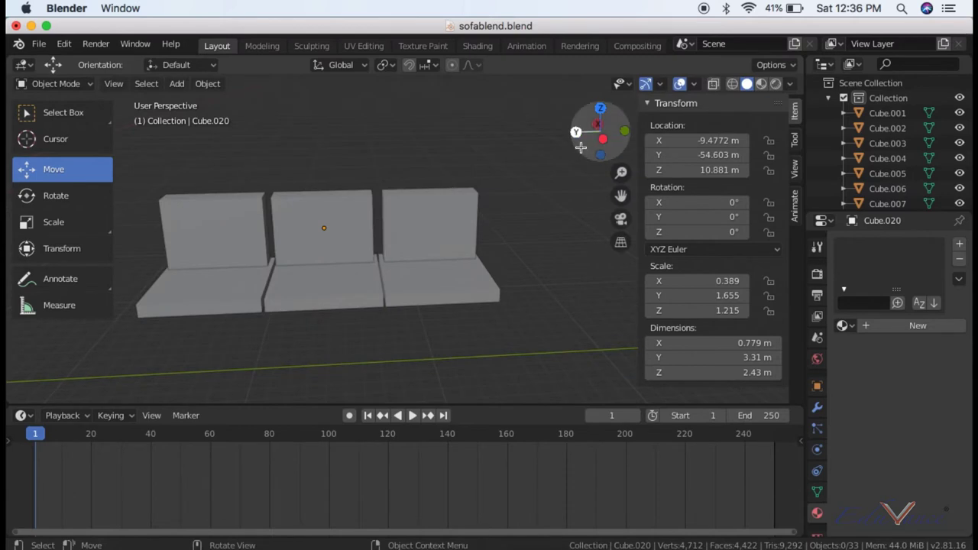
# Step: Orbit to the side and nudge the middle backrest slightly along Y
pyautogui.moveTo(601, 132)
pyautogui.mouseDown()
pyautogui.moveTo(589, 145)
pyautogui.moveTo(457, 183)
pyautogui.mouseUp()
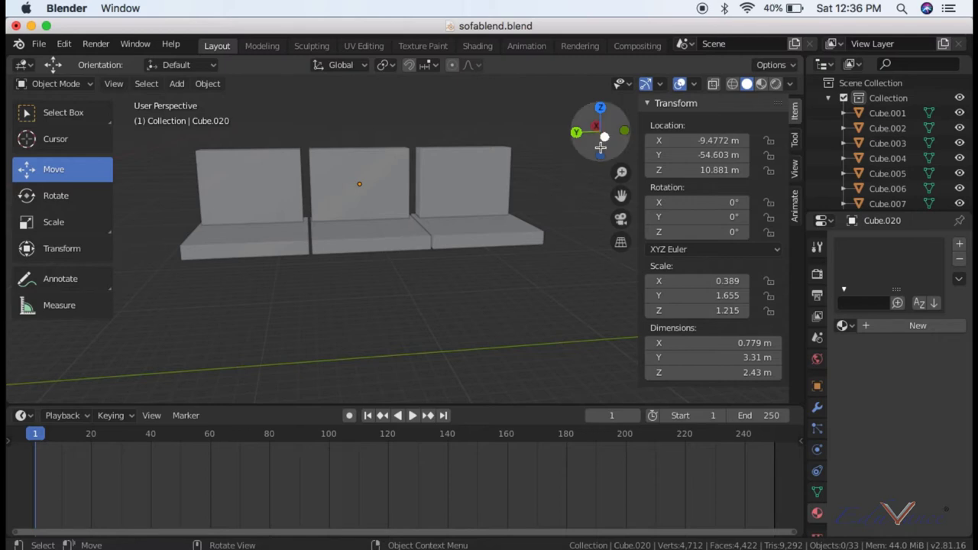
pyautogui.moveTo(592, 141); pyautogui.dragTo(208, 197)
pyautogui.click(248, 193)
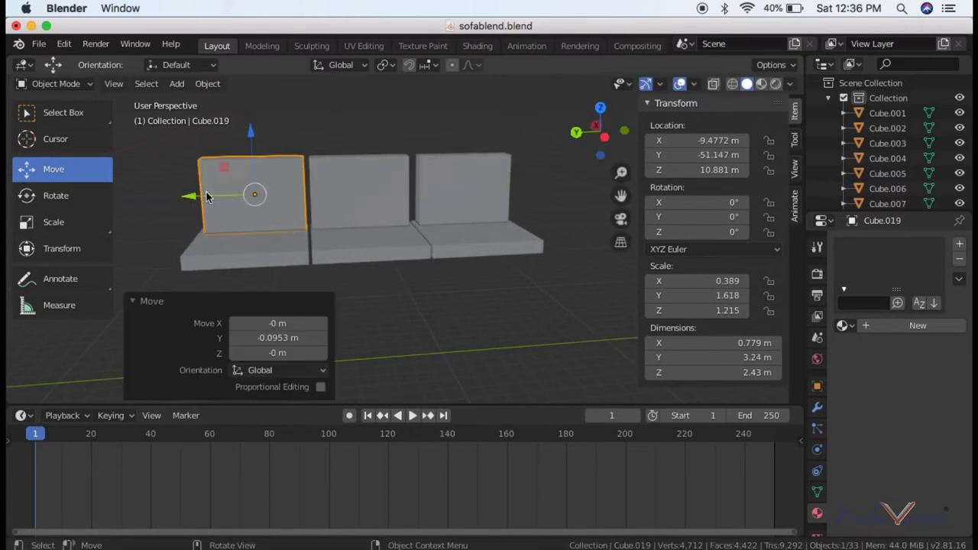
pyautogui.click(344, 201)
pyautogui.moveTo(307, 192); pyautogui.dragTo(308, 191)
# Step: Nudge the right back cushion, middle seat and middle back cushion along Y
pyautogui.click(442, 196)
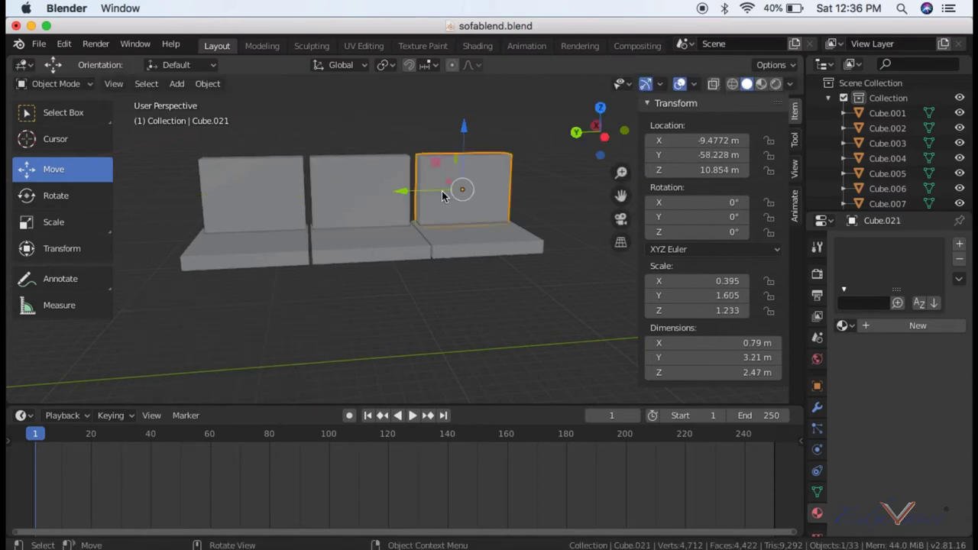
pyautogui.moveTo(403, 192); pyautogui.dragTo(406, 192)
pyautogui.click(329, 255)
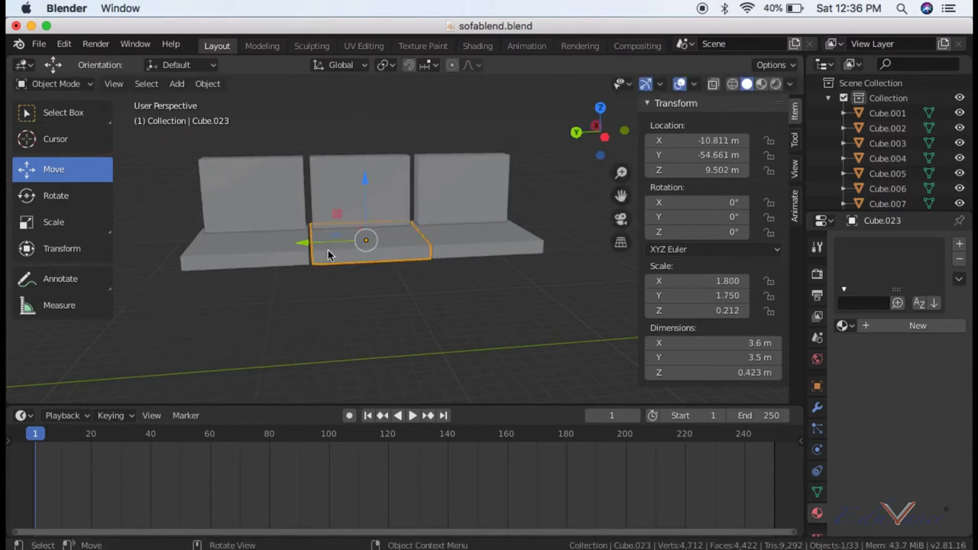
pyautogui.moveTo(304, 249); pyautogui.dragTo(300, 243)
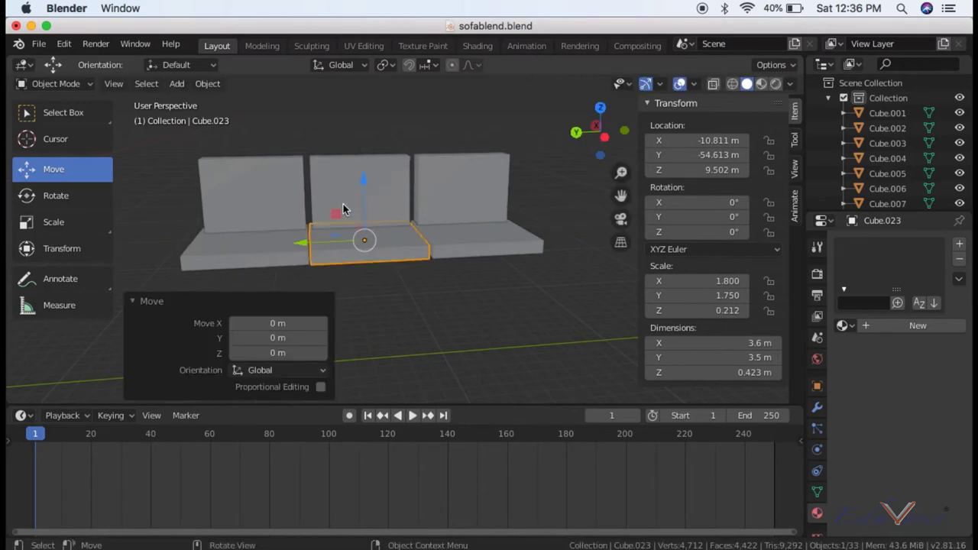
pyautogui.click(343, 202)
pyautogui.moveTo(328, 192); pyautogui.dragTo(281, 198)
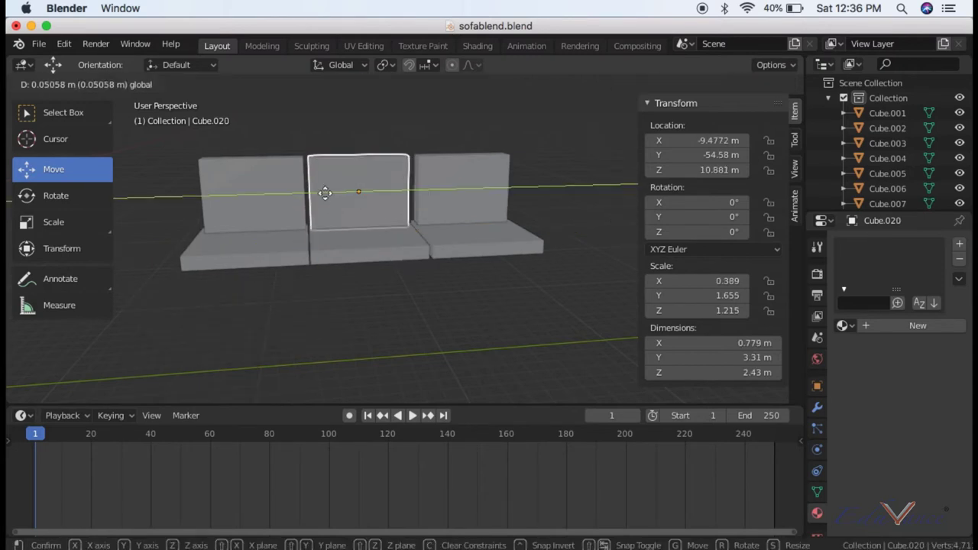
# Step: Move the left back cushion along Y in two small steps
pyautogui.click(255, 191)
pyautogui.press('g')
pyautogui.press('y')
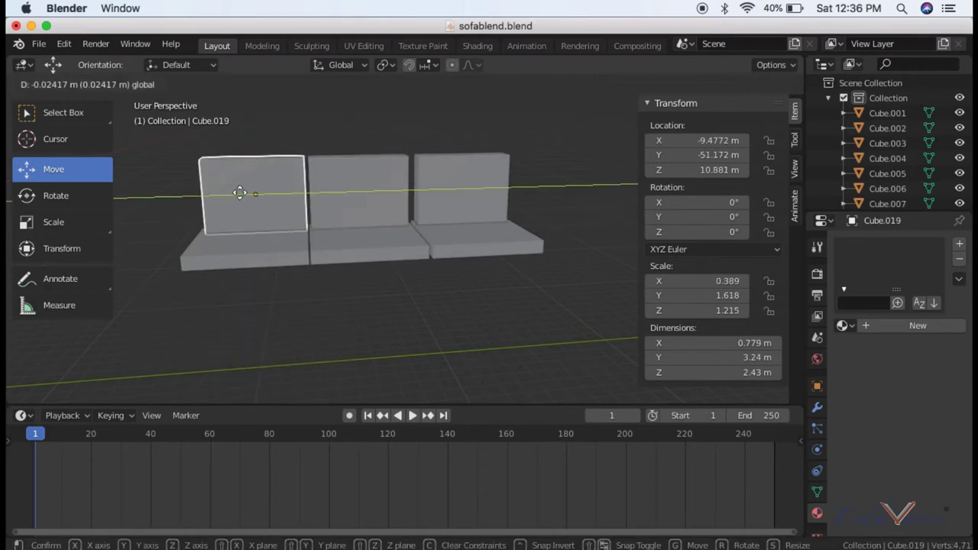
pyautogui.click(251, 192)
pyautogui.press('g')
pyautogui.press('y')
pyautogui.click(244, 192)
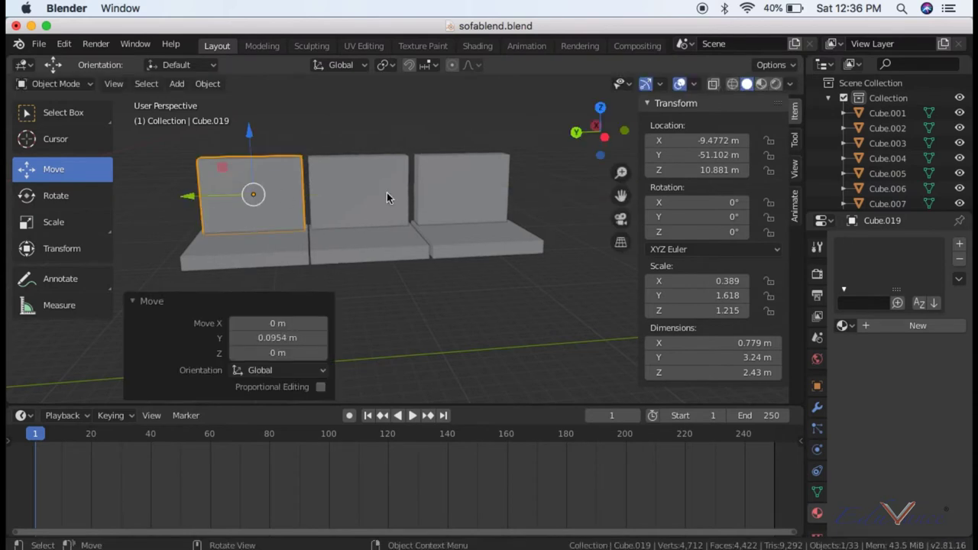
# Step: Nudge the right back cushion and shift the right seat cushion 0.102 m along Y
pyautogui.click(478, 201)
pyautogui.moveTo(416, 191); pyautogui.dragTo(419, 189)
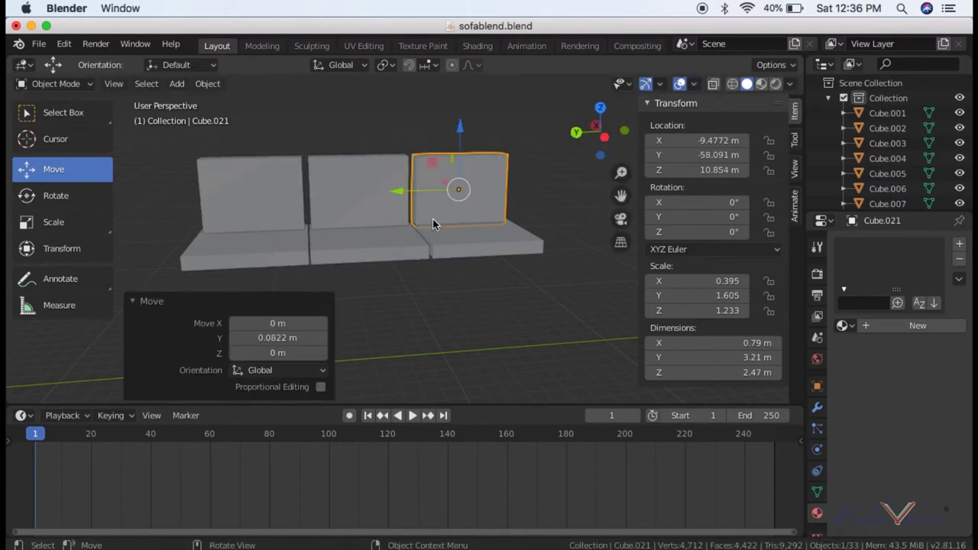
pyautogui.click(452, 257)
pyautogui.press('g')
pyautogui.press('y')
pyautogui.click(436, 236)
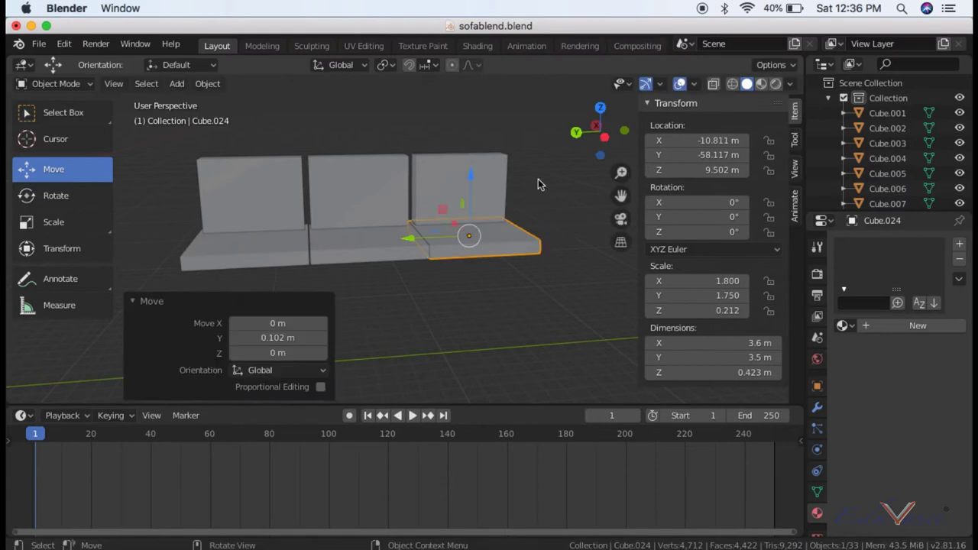
pyautogui.click(539, 183)
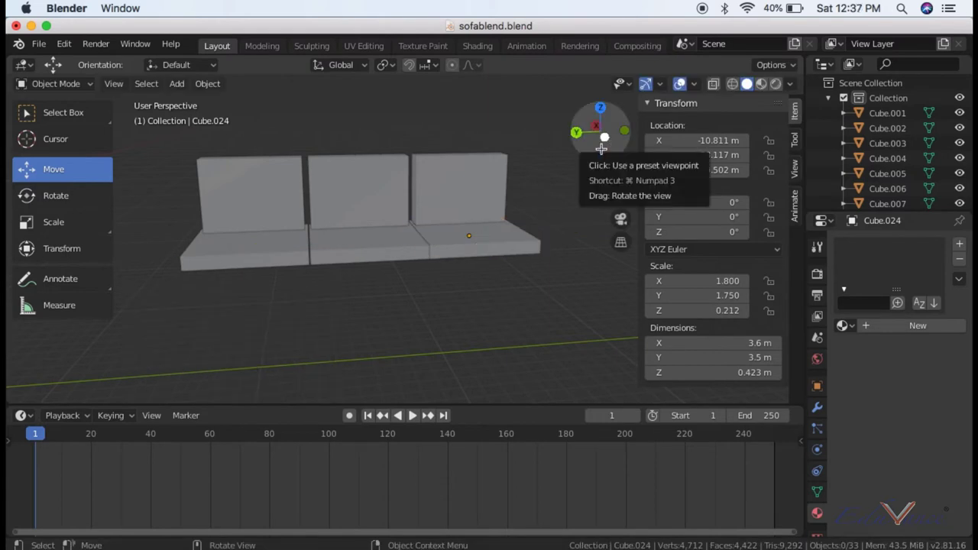
pyautogui.moveTo(603, 149)
pyautogui.mouseDown()
pyautogui.moveTo(604, 126)
pyautogui.moveTo(604, 153)
pyautogui.mouseUp()
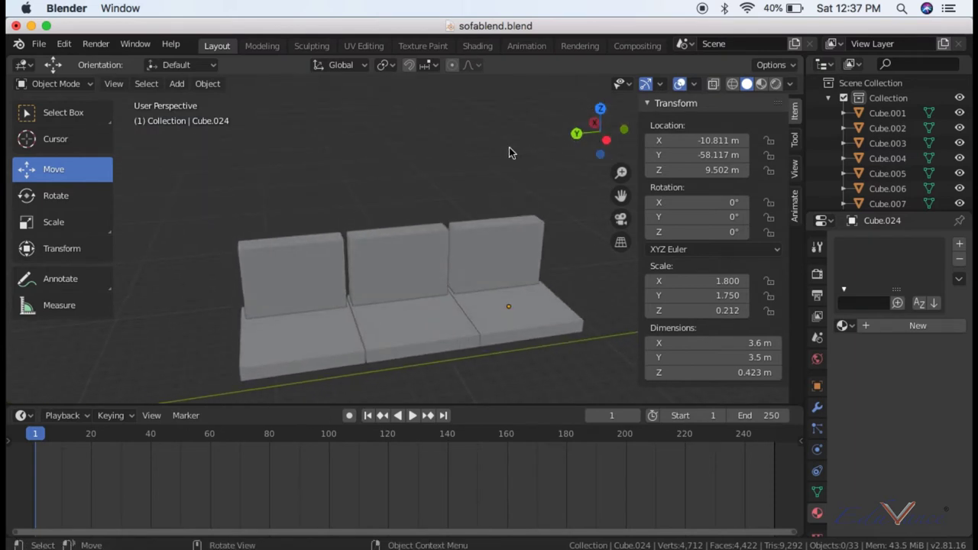
# Step: Zoom out, copy the small 2 m cube just below itself, then reselect the upper cube
pyautogui.scroll(-3, 510, 152)
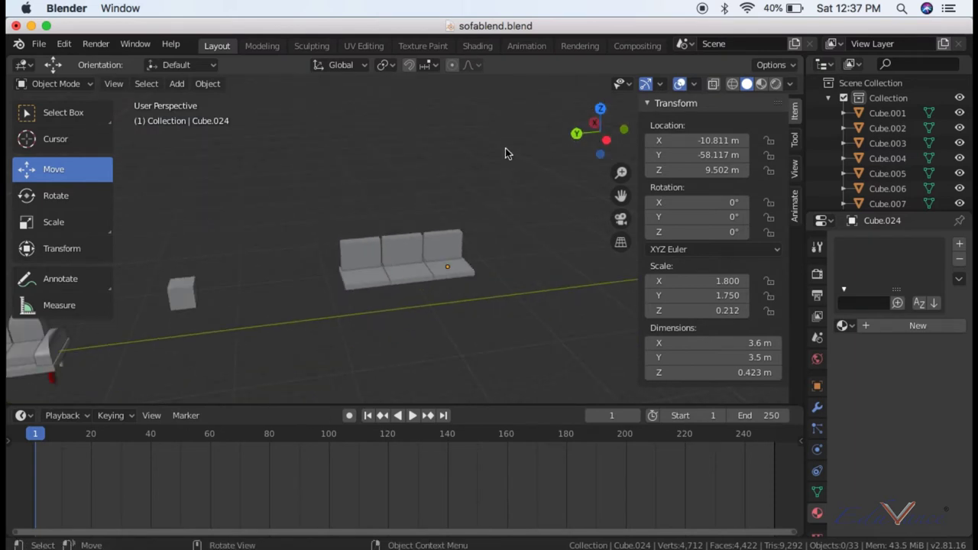
pyautogui.click(181, 298)
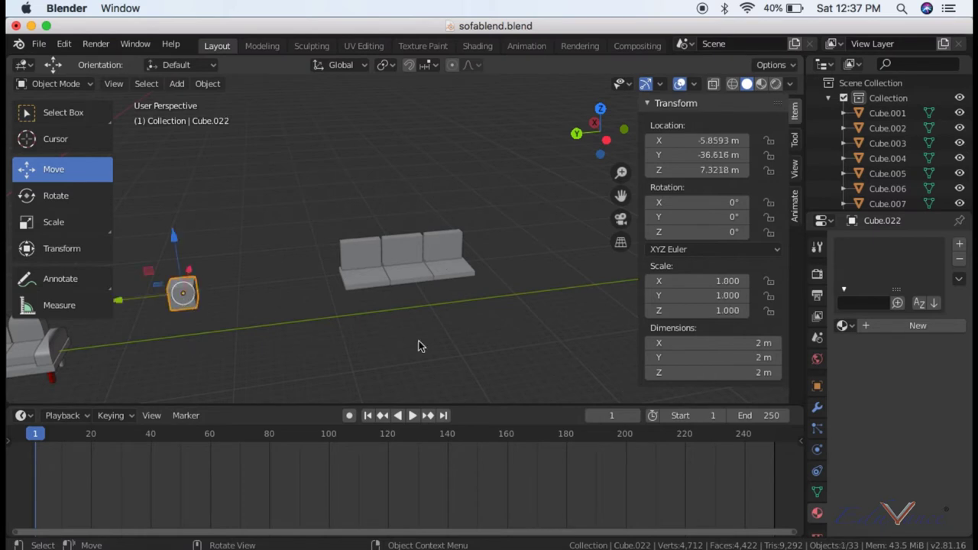
pyautogui.hotkey('shift', 'd')
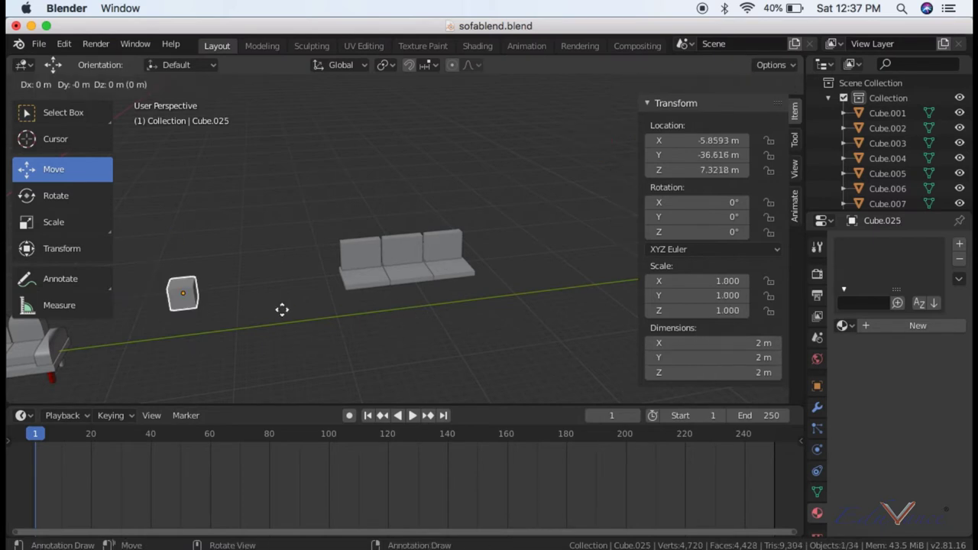
pyautogui.click(289, 366)
pyautogui.click(208, 276)
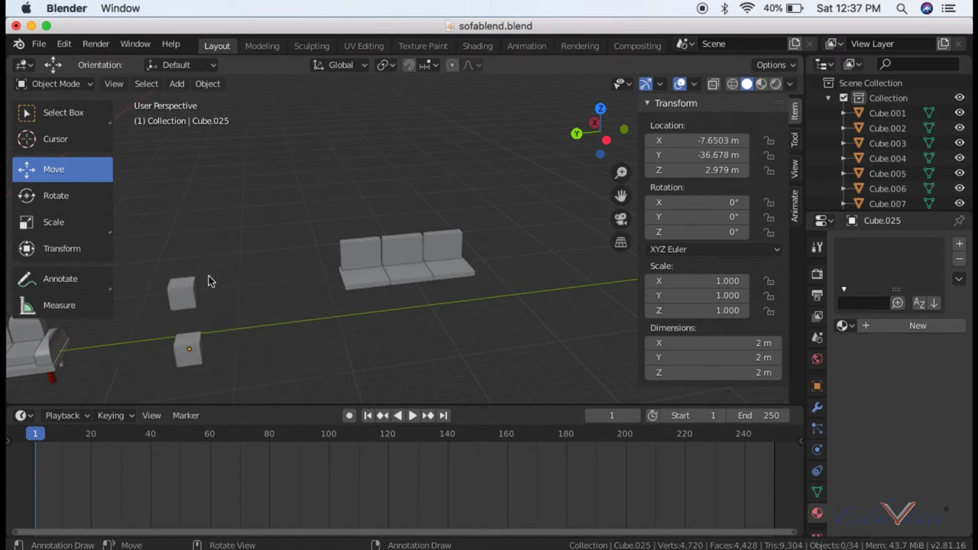
pyautogui.click(189, 289)
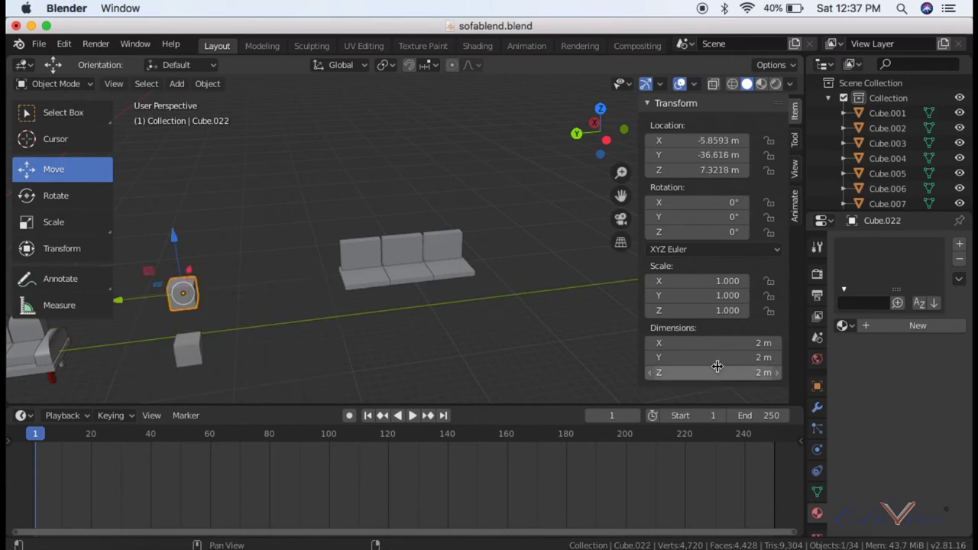
# Step: Resize the end block to 3.36 × 1.19 × 2 m
pyautogui.click(706, 343)
pyautogui.write('3.36')
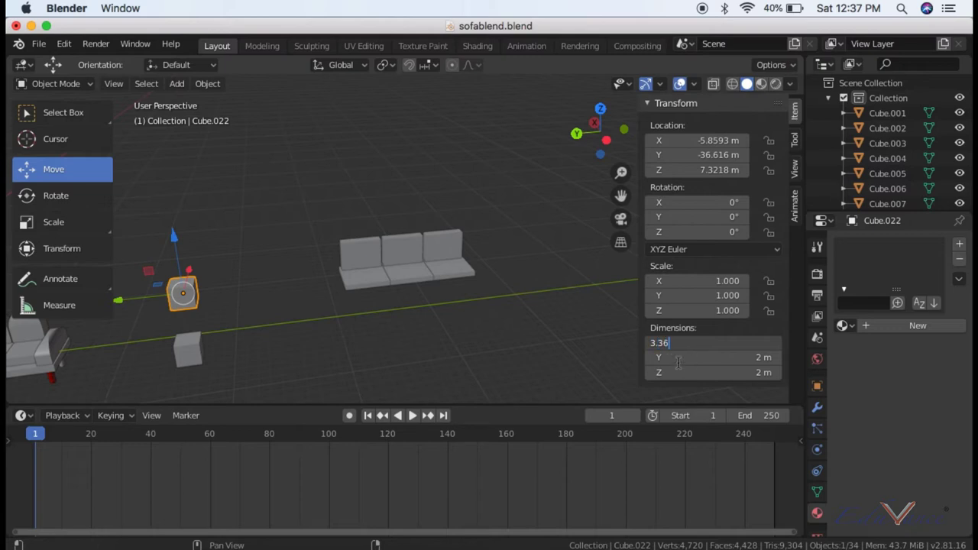
pyautogui.press('Tab')
pyautogui.write('1.19')
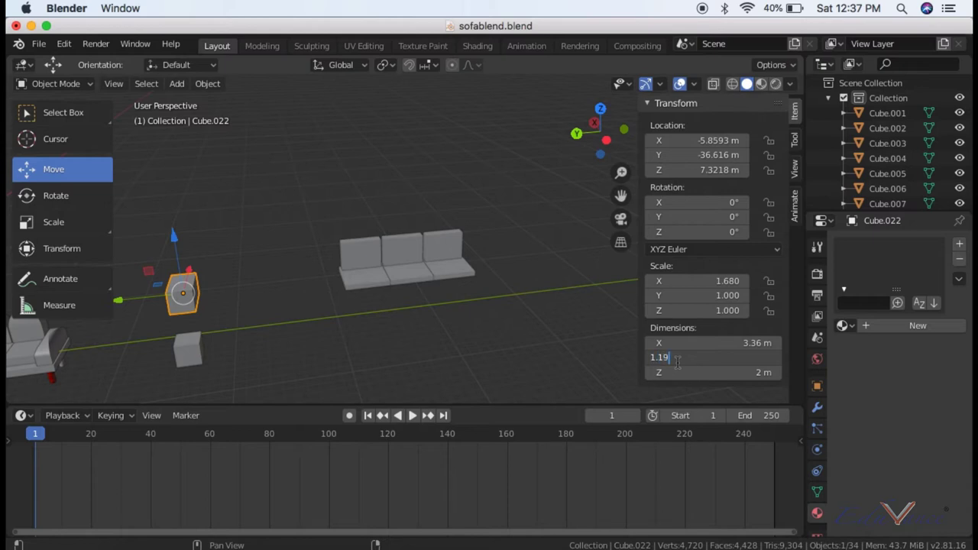
pyautogui.press('Return')
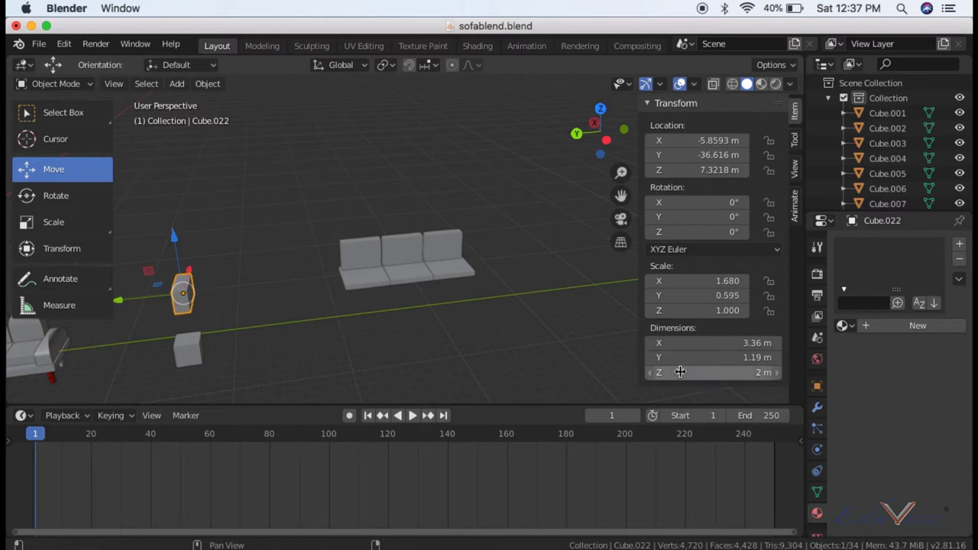
pyautogui.click(680, 372)
pyautogui.write('2')
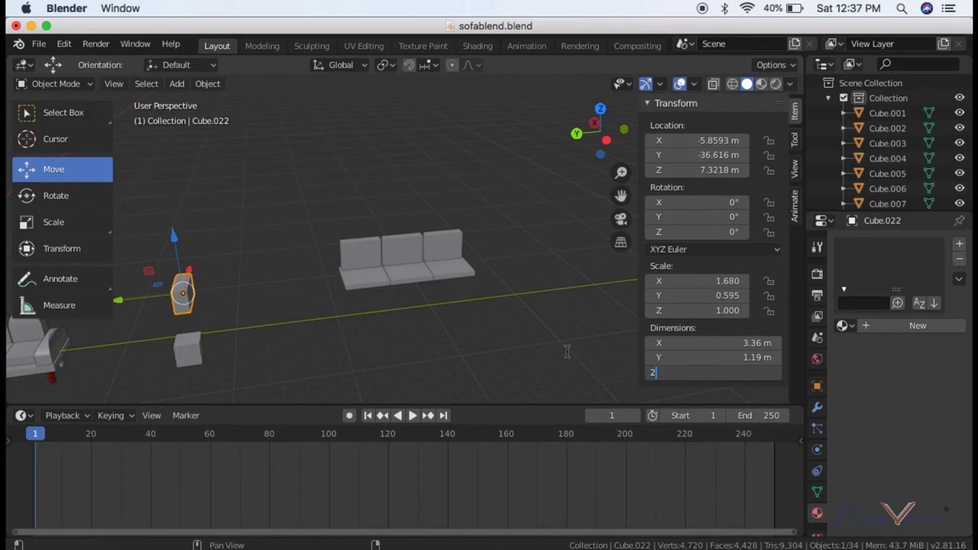
pyautogui.press('Return')
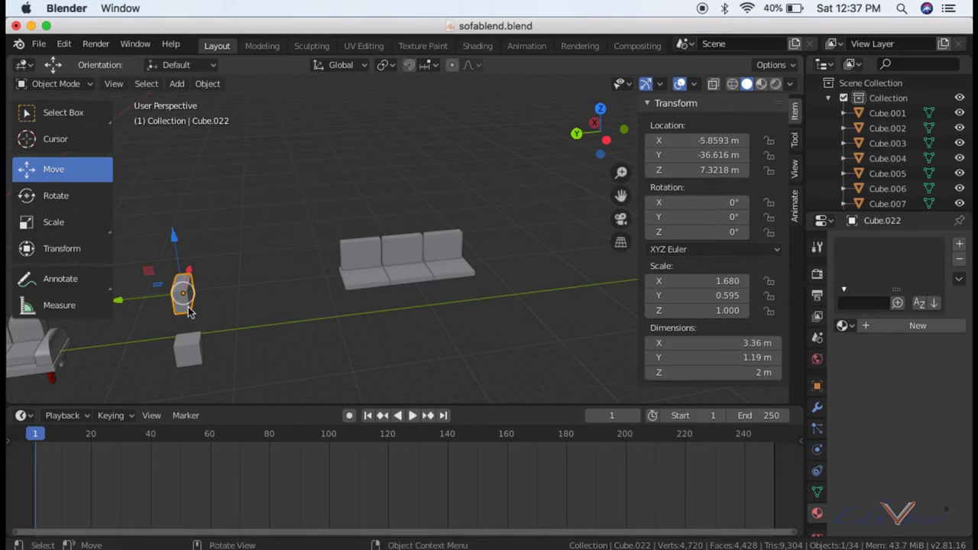
# Step: Move the block beside the sofa's left end and shift it along X
pyautogui.moveTo(185, 303); pyautogui.dragTo(262, 308)
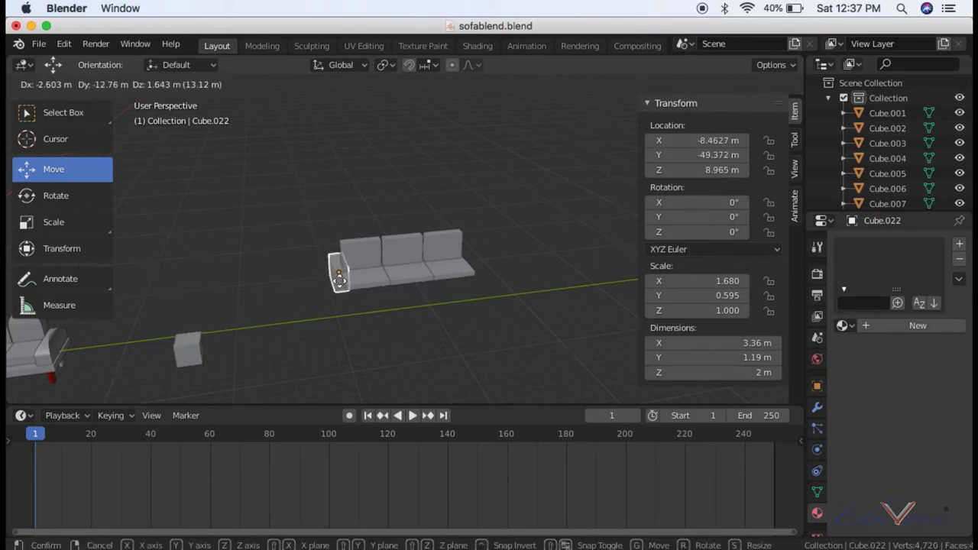
pyautogui.click(429, 324)
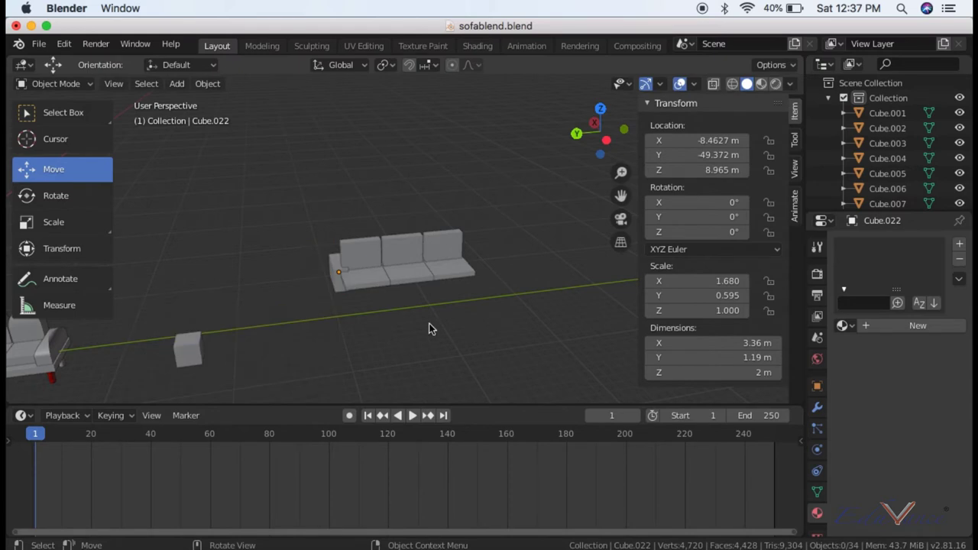
pyautogui.click(342, 283)
pyautogui.click(569, 178)
pyautogui.moveTo(601, 134); pyautogui.dragTo(499, 195)
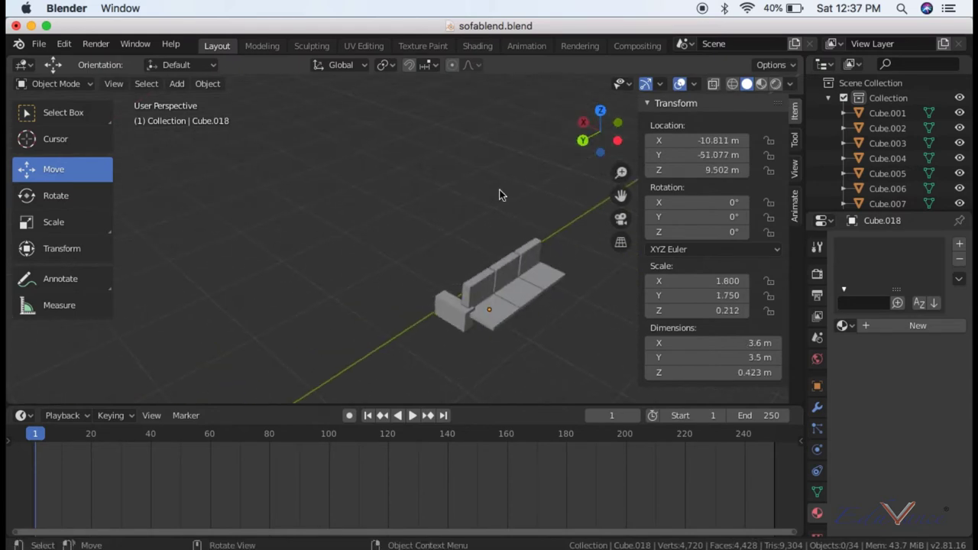
pyautogui.click(452, 323)
pyautogui.press('g')
pyautogui.press('x')
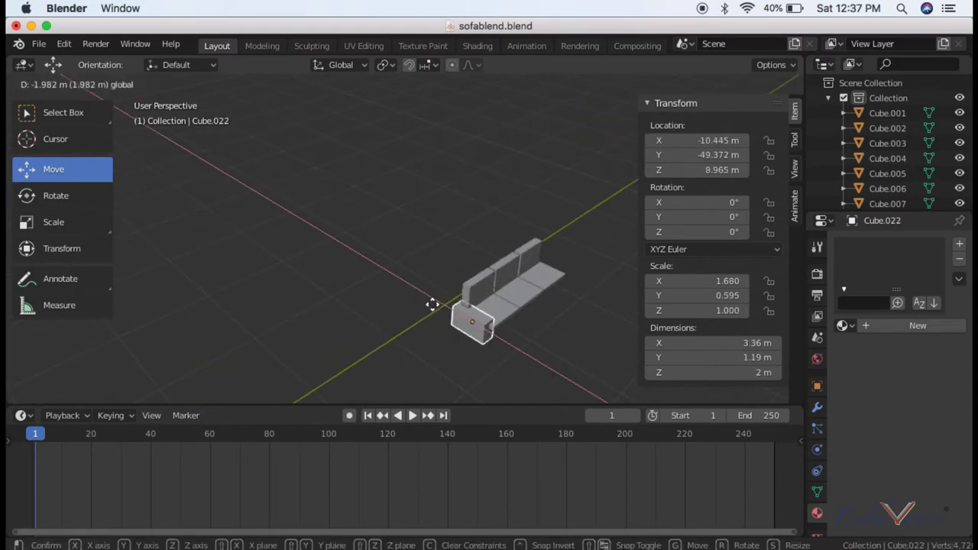
pyautogui.click(430, 300)
# Step: Lower the end block along Z and line it up along Y
pyautogui.press('g')
pyautogui.press('z')
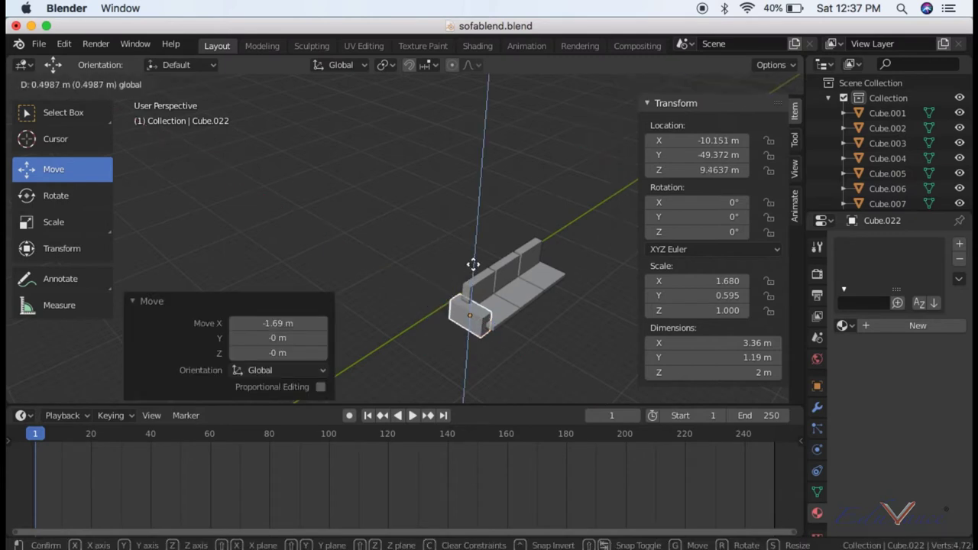
pyautogui.click(479, 268)
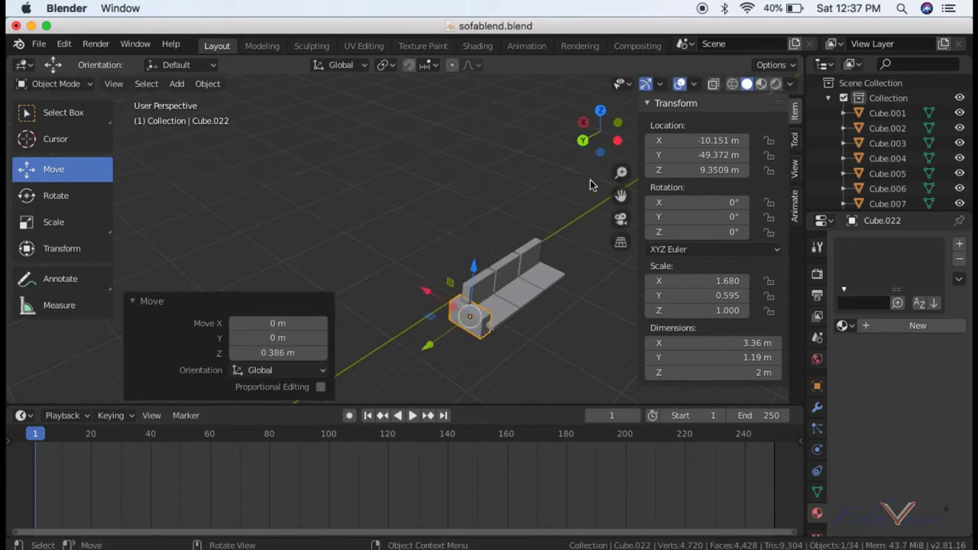
pyautogui.moveTo(600, 131); pyautogui.dragTo(274, 275)
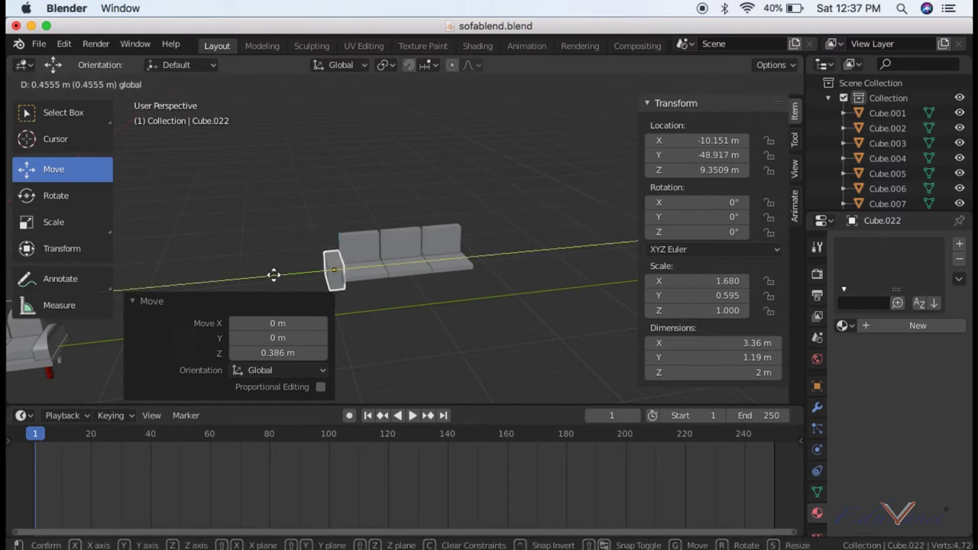
pyautogui.moveTo(327, 227); pyautogui.dragTo(330, 209)
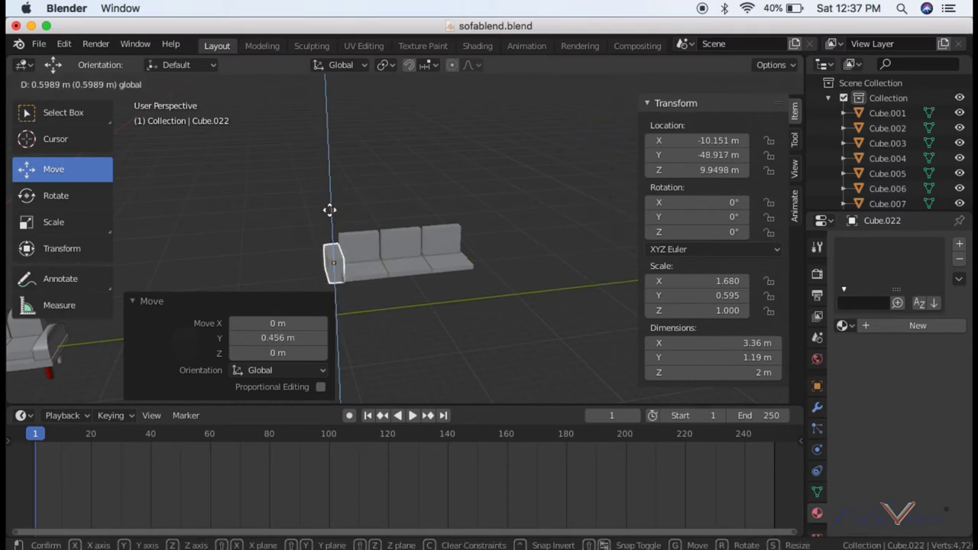
pyautogui.click(391, 309)
# Step: Raise the side cushion slightly and slide it along X against the sofa, viewed from the front
pyautogui.moveTo(600, 132); pyautogui.dragTo(297, 227)
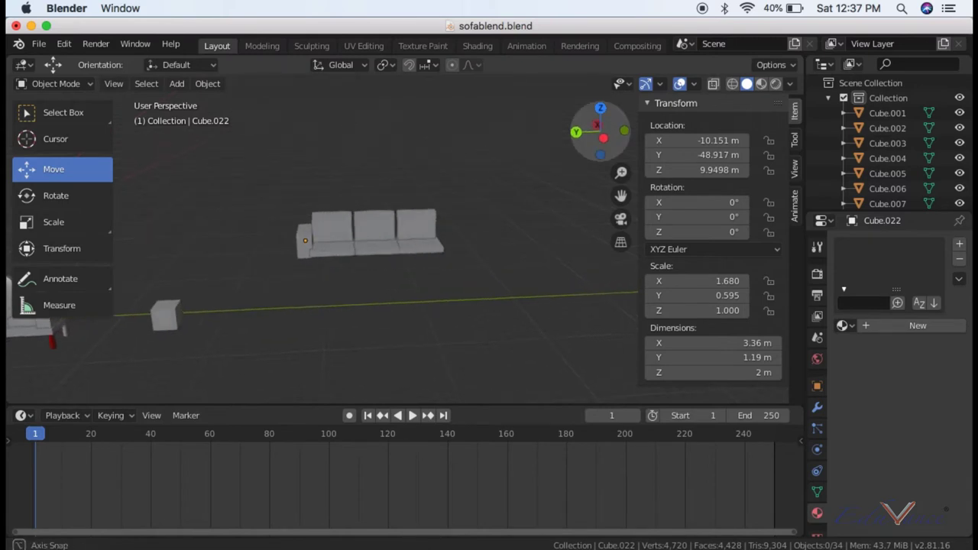
pyautogui.moveTo(600, 131); pyautogui.dragTo(488, 240)
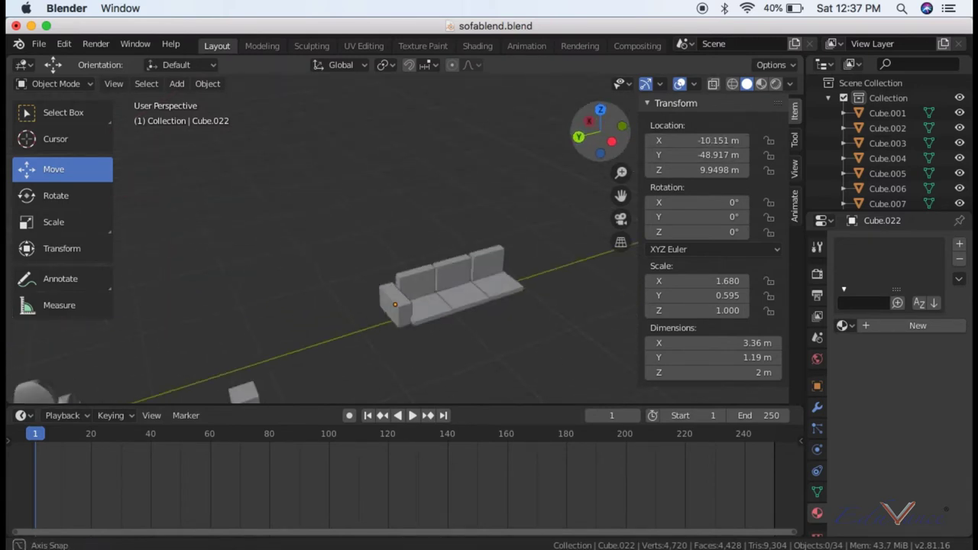
pyautogui.click(488, 240)
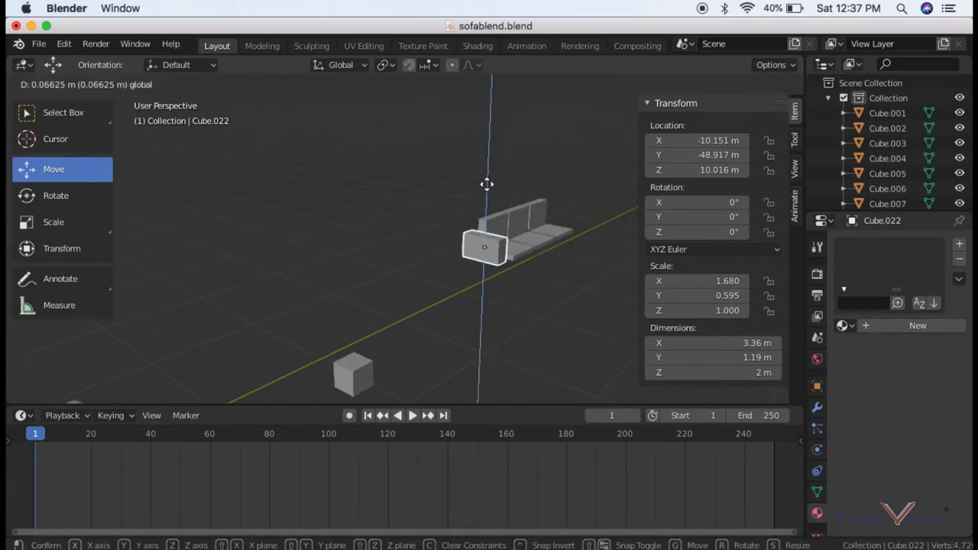
pyautogui.moveTo(487, 193); pyautogui.dragTo(487, 184)
pyautogui.moveTo(474, 233); pyautogui.dragTo(448, 234)
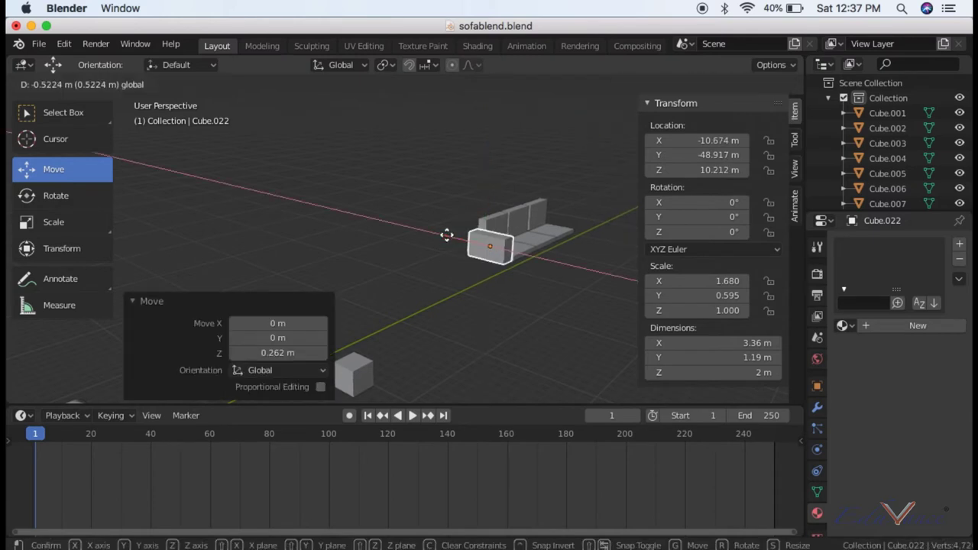
pyautogui.click(575, 250)
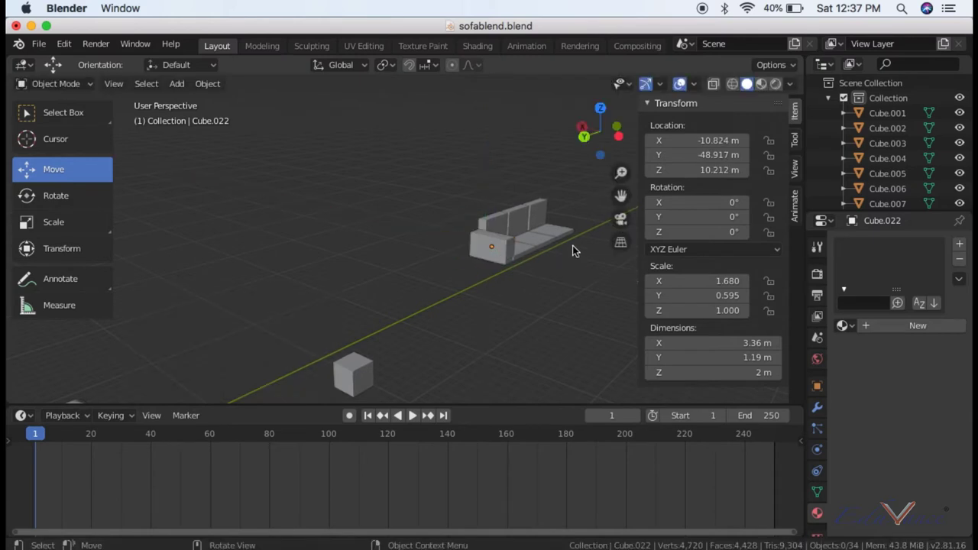
pyautogui.click(491, 243)
pyautogui.moveTo(449, 235); pyautogui.dragTo(449, 235)
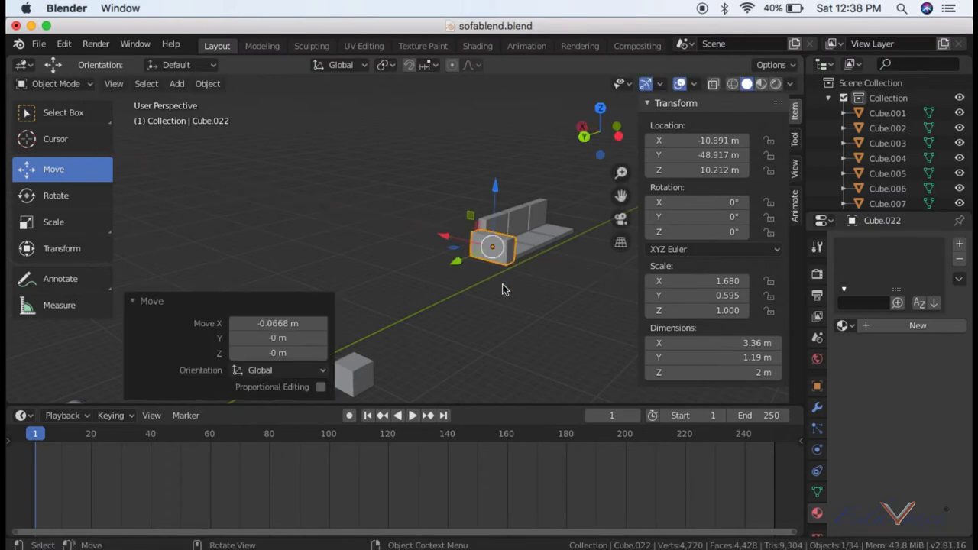
pyautogui.click(502, 286)
pyautogui.moveTo(459, 239); pyautogui.dragTo(406, 239, button='middle')
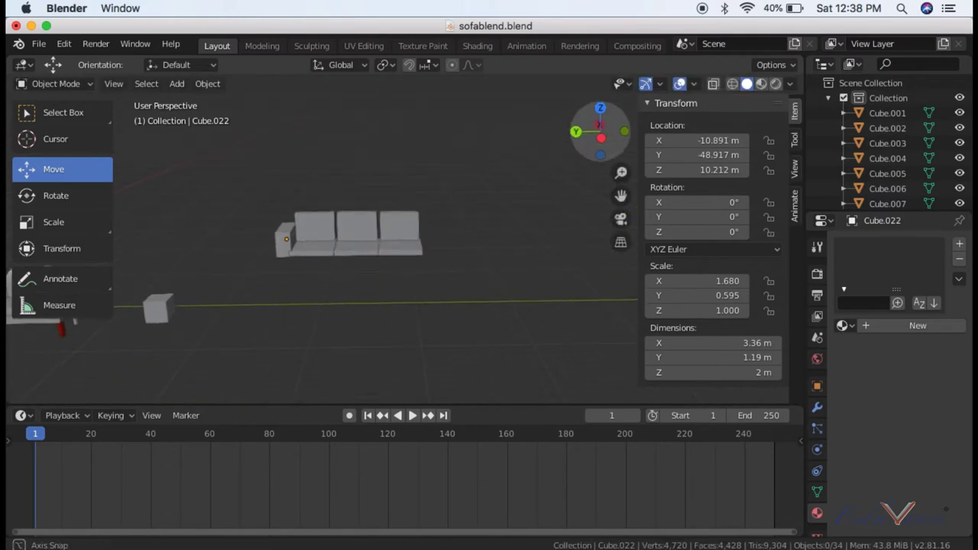
# Step: Duplicate the left side cushion and slide the copy -11.4 m along Y to the right end
pyautogui.hotkey('shift', 'd')
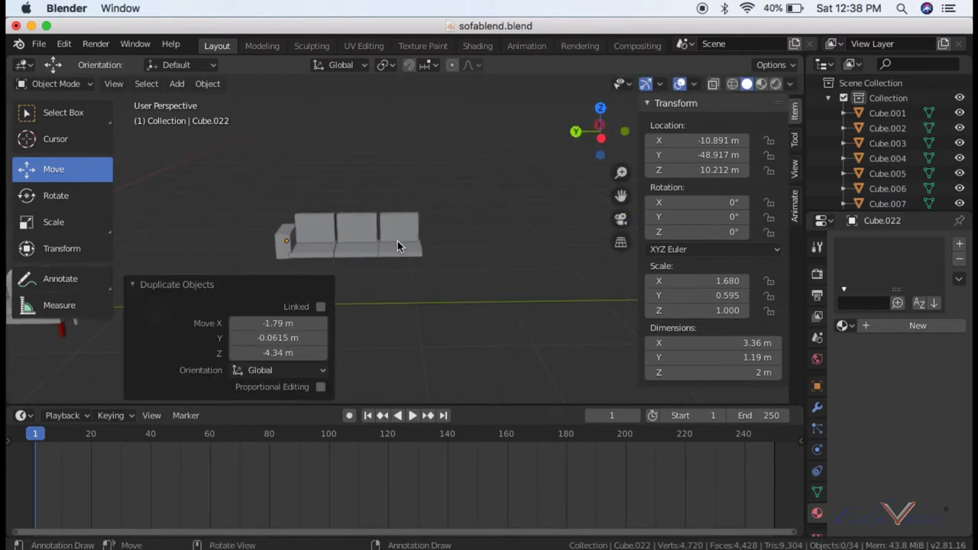
pyautogui.click(282, 238)
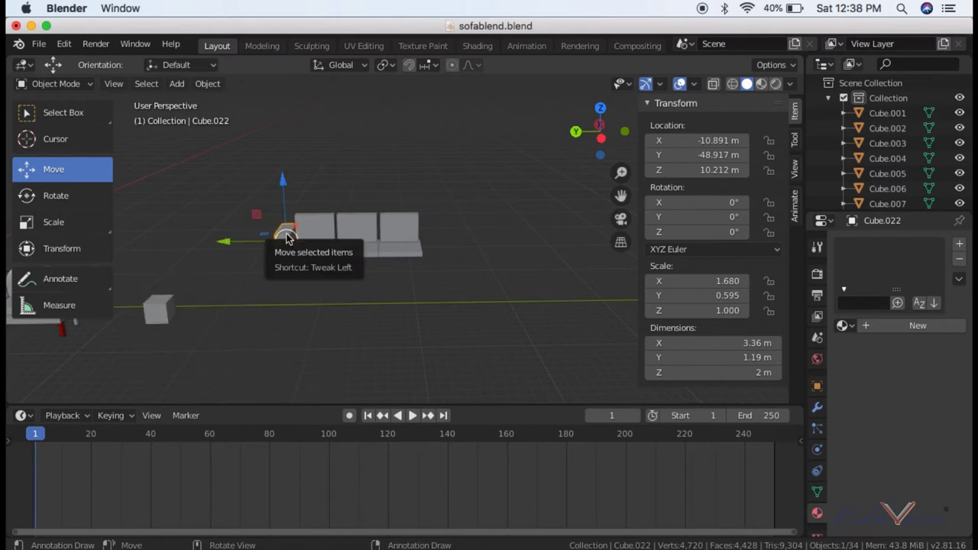
pyautogui.hotkey('shift', 'd')
pyautogui.press('x')
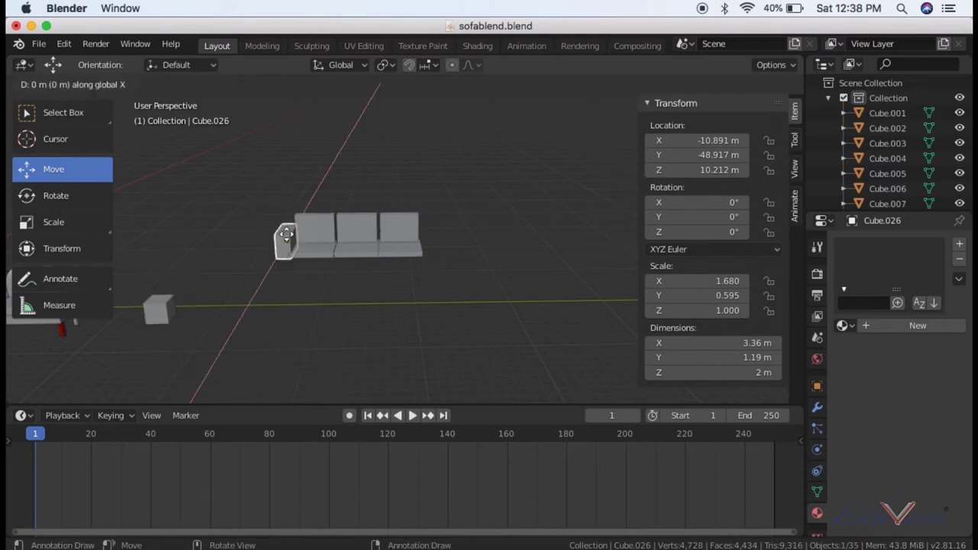
pyautogui.press('y')
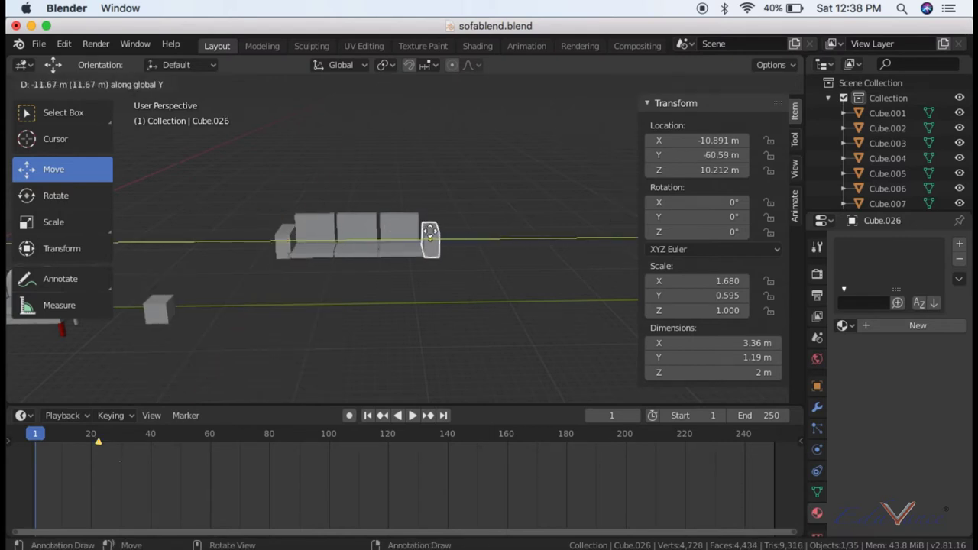
pyautogui.click(427, 231)
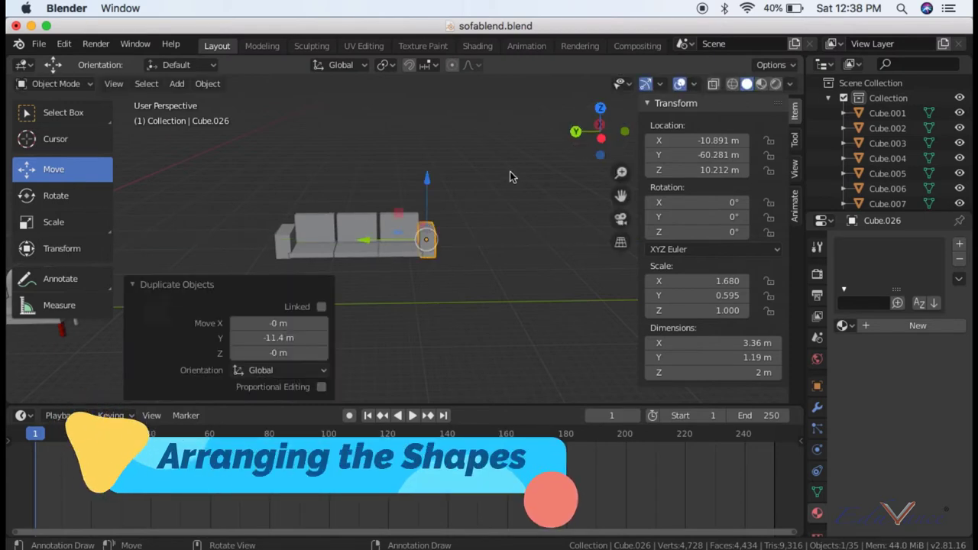
pyautogui.click(547, 156)
pyautogui.moveTo(599, 131); pyautogui.dragTo(601, 199)
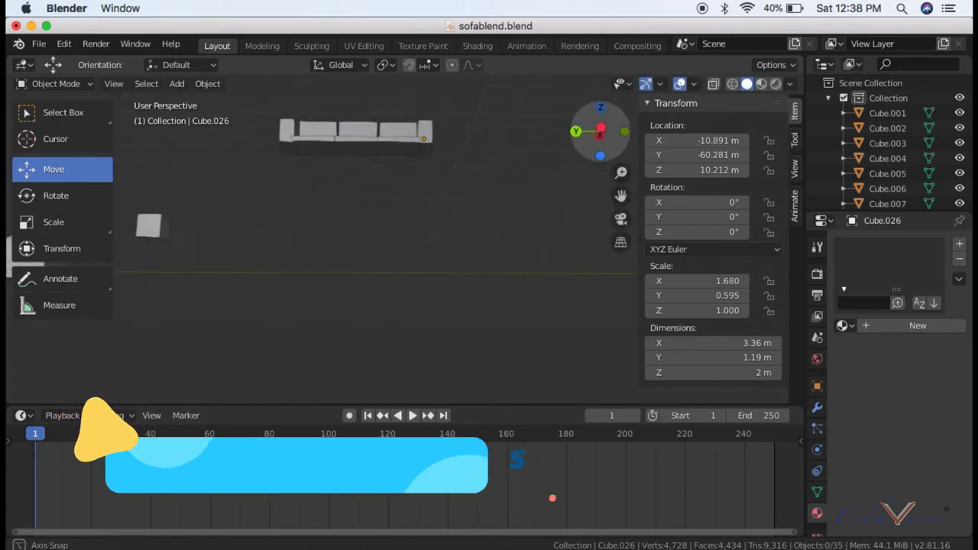
pyautogui.moveTo(601, 138); pyautogui.dragTo(601, 123)
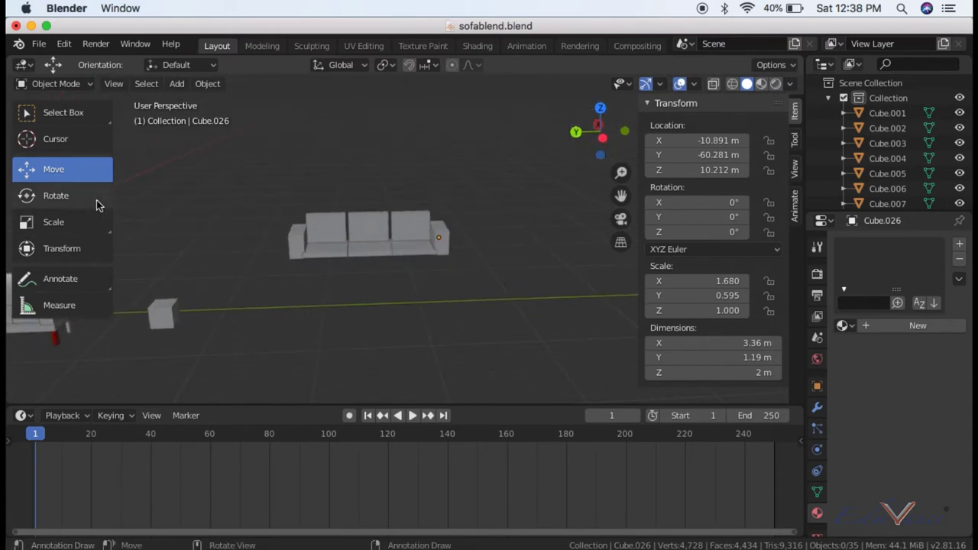
# Step: Move the small cube along Y and set its dimensions to 4 × 1.19 × 0.547 m
pyautogui.click(162, 313)
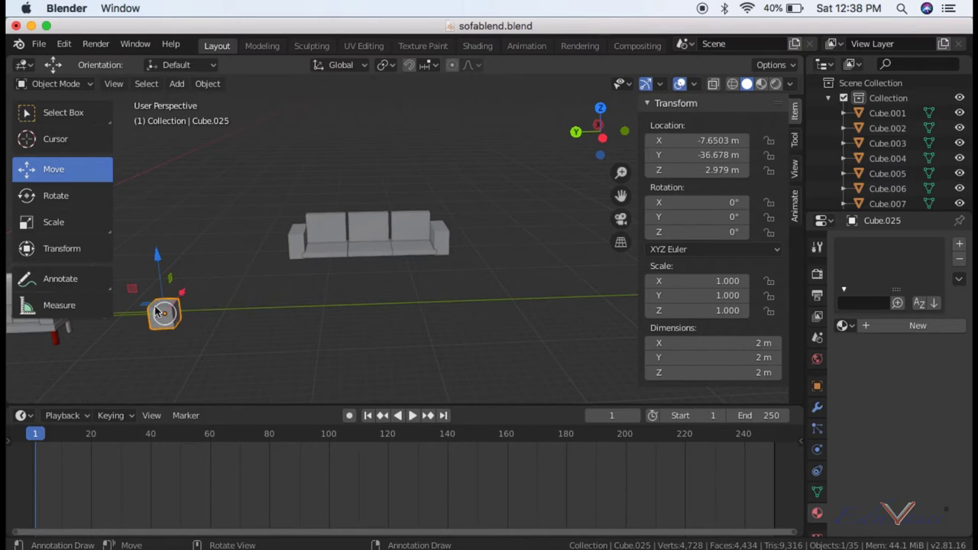
pyautogui.moveTo(191, 294); pyautogui.dragTo(285, 306)
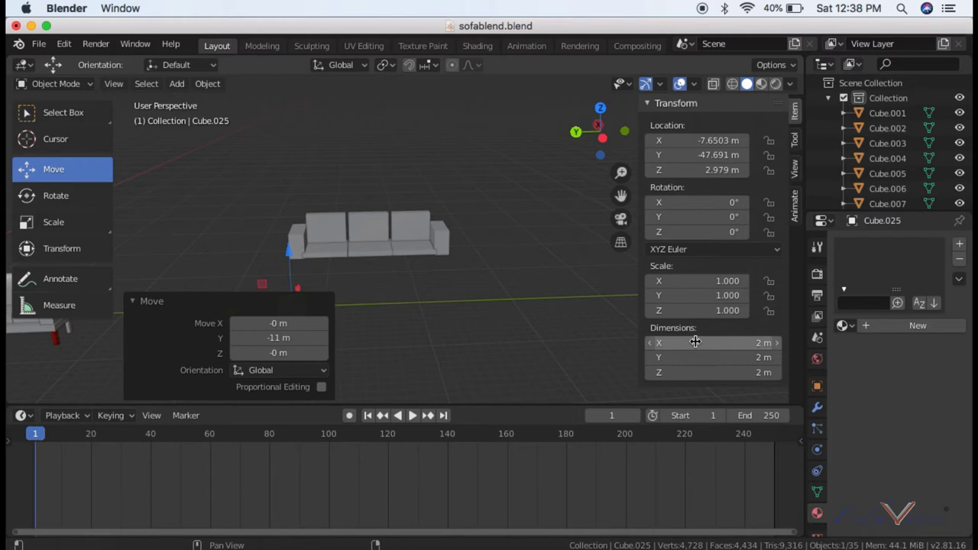
pyautogui.click(696, 342)
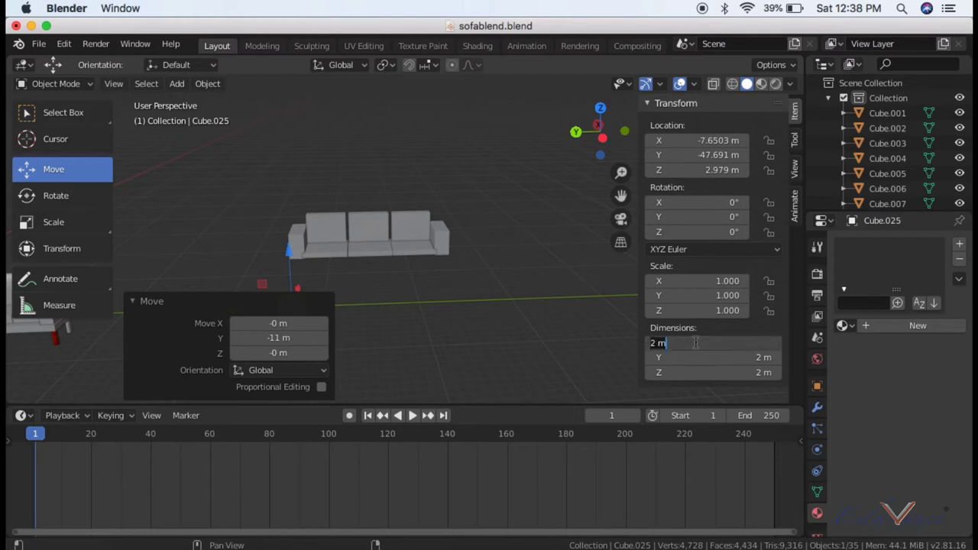
pyautogui.write('4')
pyautogui.press('Return')
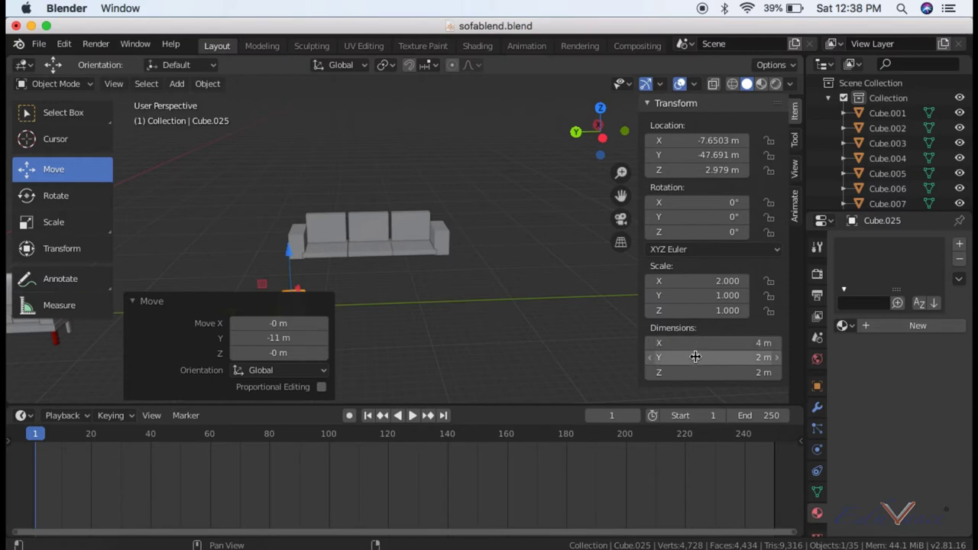
pyautogui.click(695, 357)
pyautogui.write('1.19')
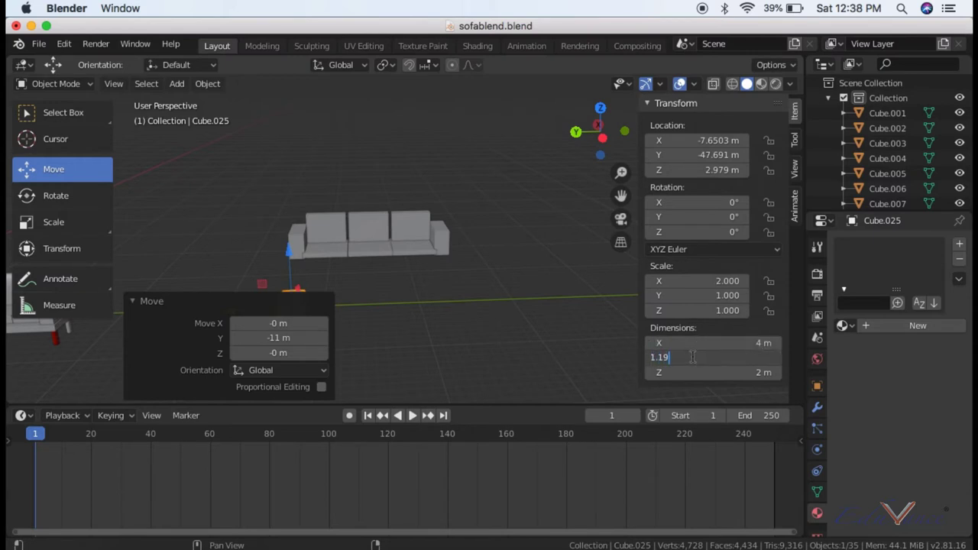
pyautogui.press('Return')
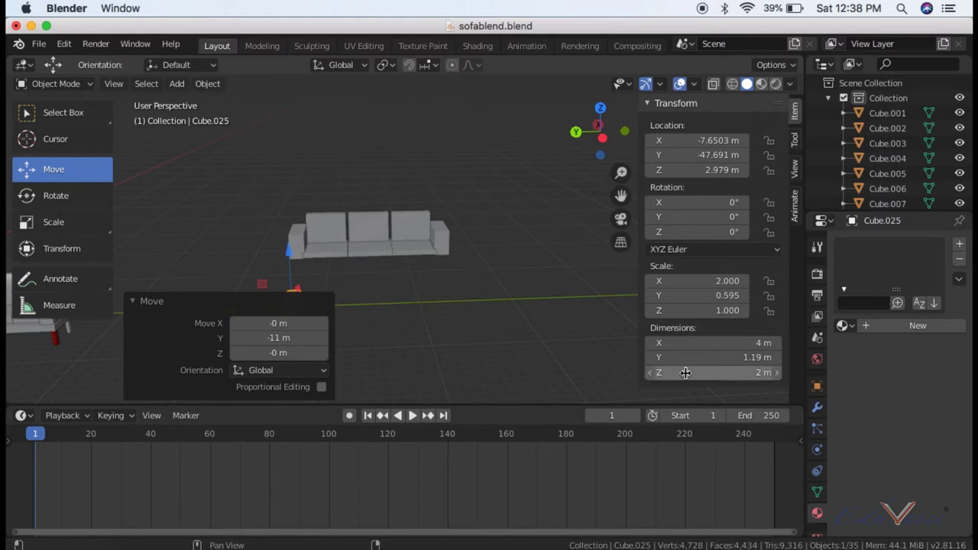
pyautogui.click(686, 373)
pyautogui.write('0.547')
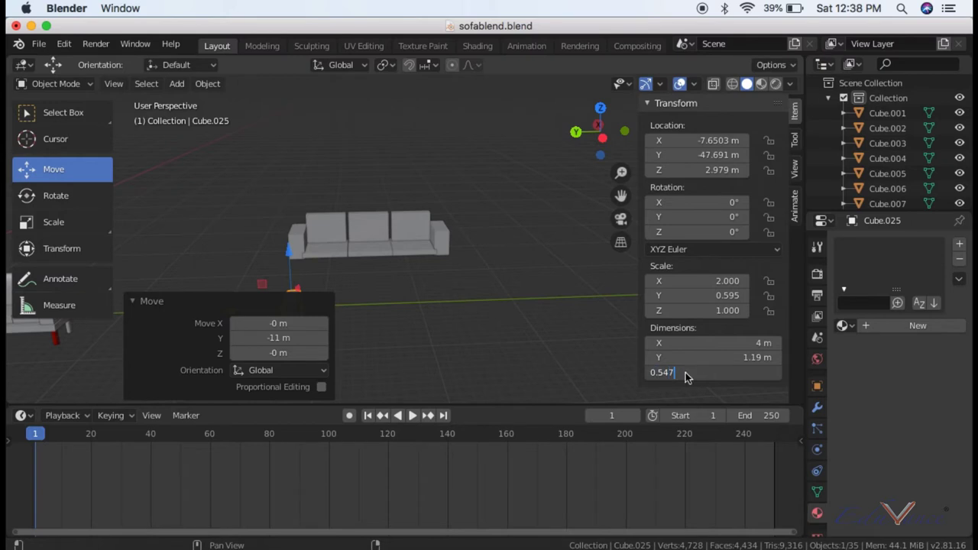
pyautogui.press('Return')
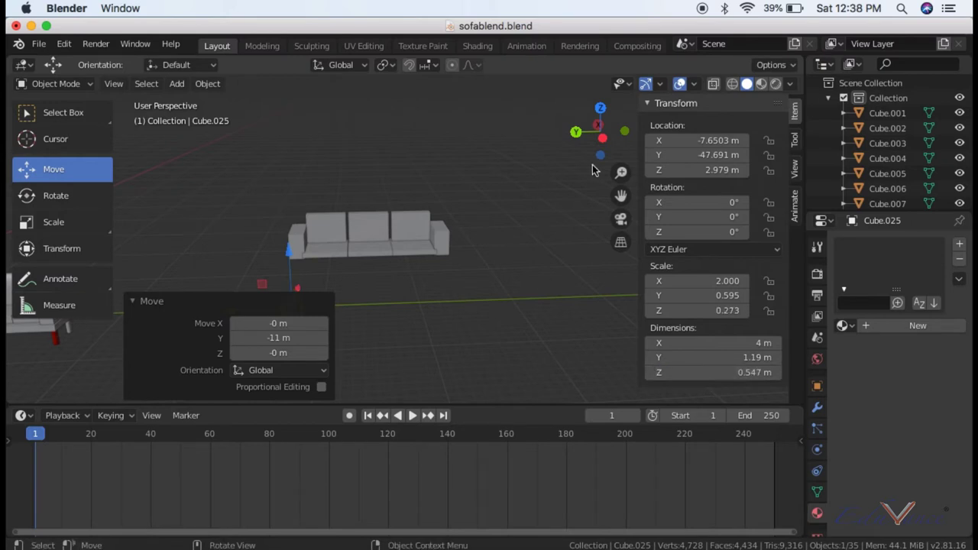
# Step: Lengthen the cube's Y dimension from 1.19 m to 13.3 m
pyautogui.moveTo(598, 134); pyautogui.dragTo(604, 133)
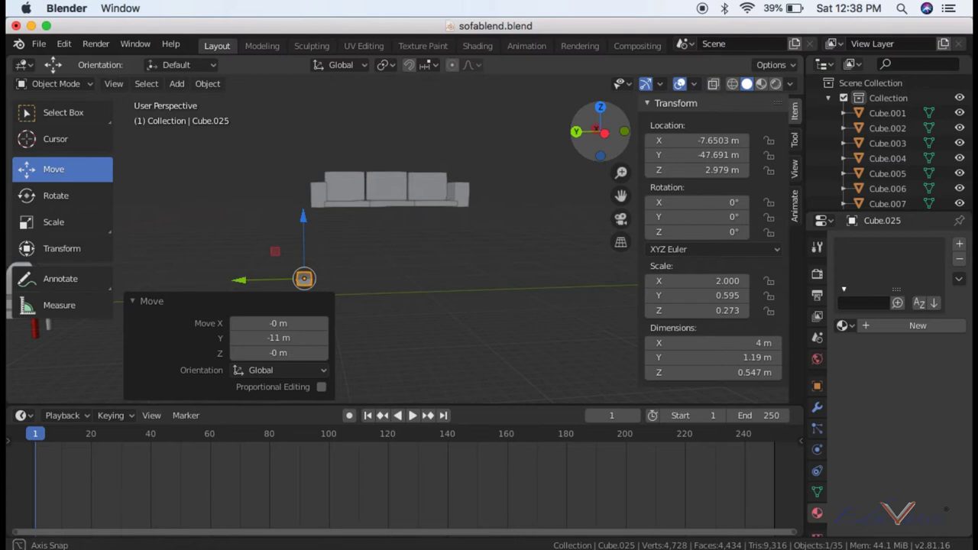
pyautogui.moveTo(600, 132); pyautogui.dragTo(596, 144)
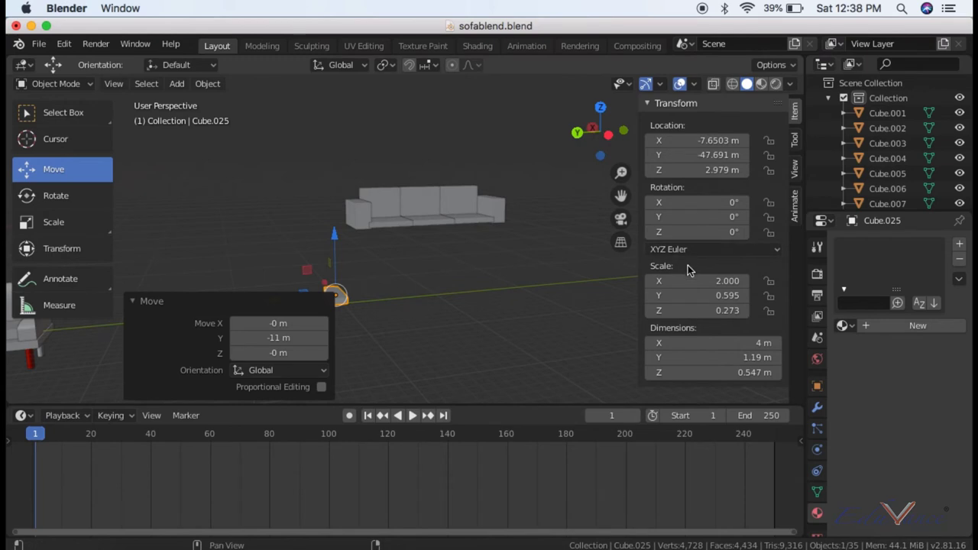
pyautogui.click(749, 357)
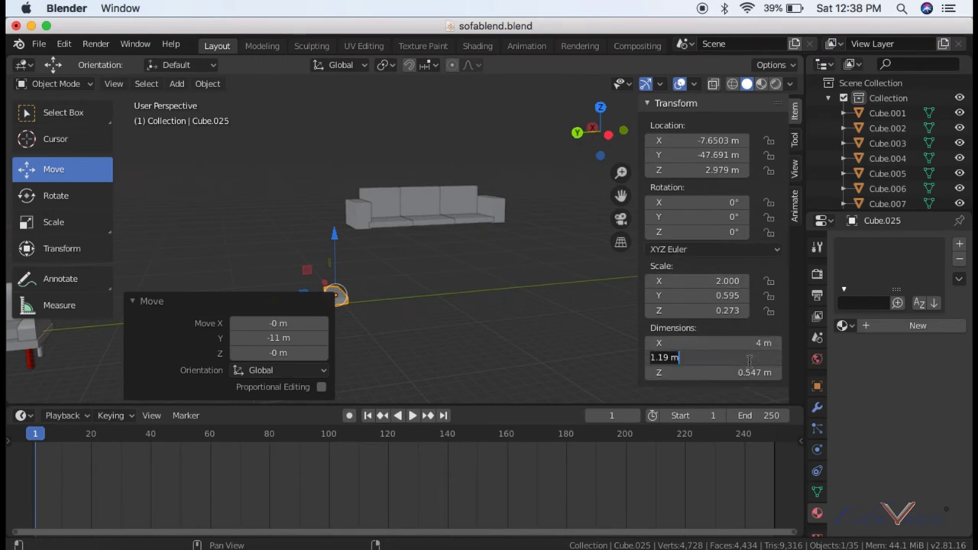
pyautogui.press('BackSpace')
pyautogui.press('Return')
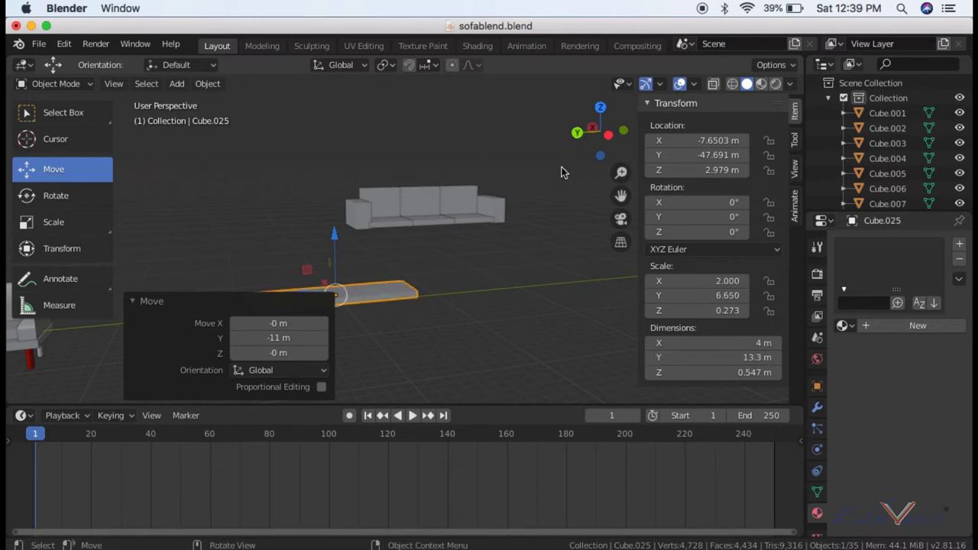
# Step: Drag the slab toward the sofa, up to its underside, and along X beneath it
pyautogui.moveTo(593, 134)
pyautogui.mouseDown()
pyautogui.moveTo(600, 137)
pyautogui.moveTo(567, 175)
pyautogui.mouseUp()
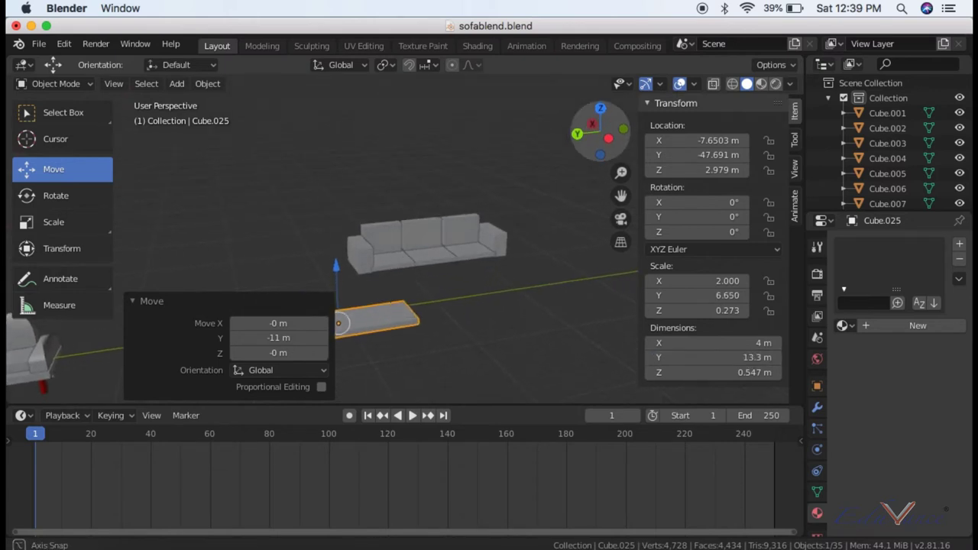
pyautogui.moveTo(353, 283); pyautogui.dragTo(450, 276)
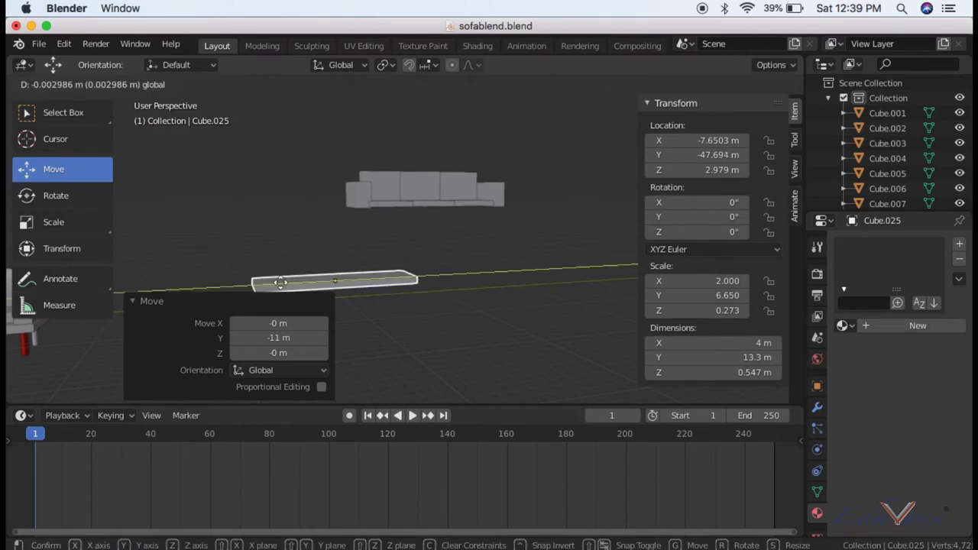
pyautogui.moveTo(425, 215); pyautogui.dragTo(418, 175)
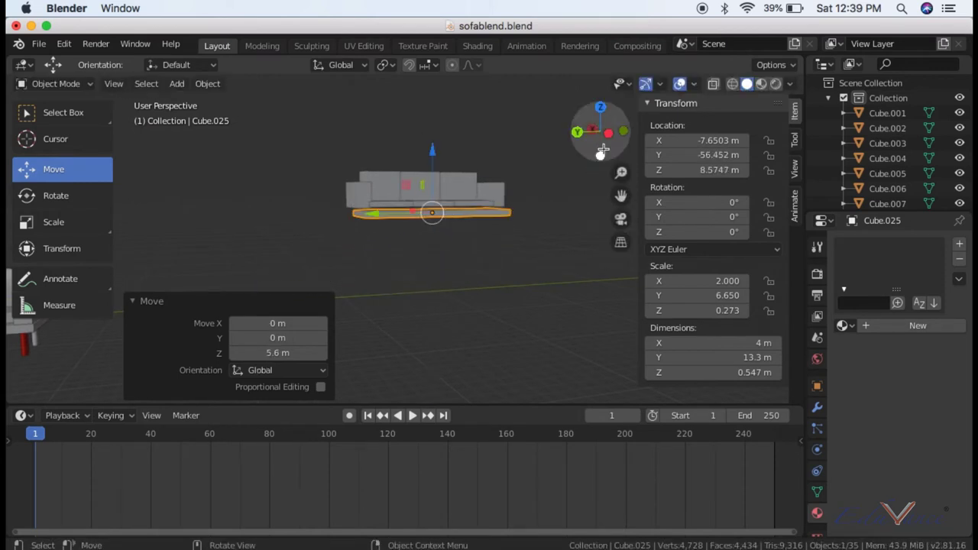
pyautogui.moveTo(600, 131); pyautogui.dragTo(498, 168)
pyautogui.moveTo(601, 131); pyautogui.dragTo(596, 139)
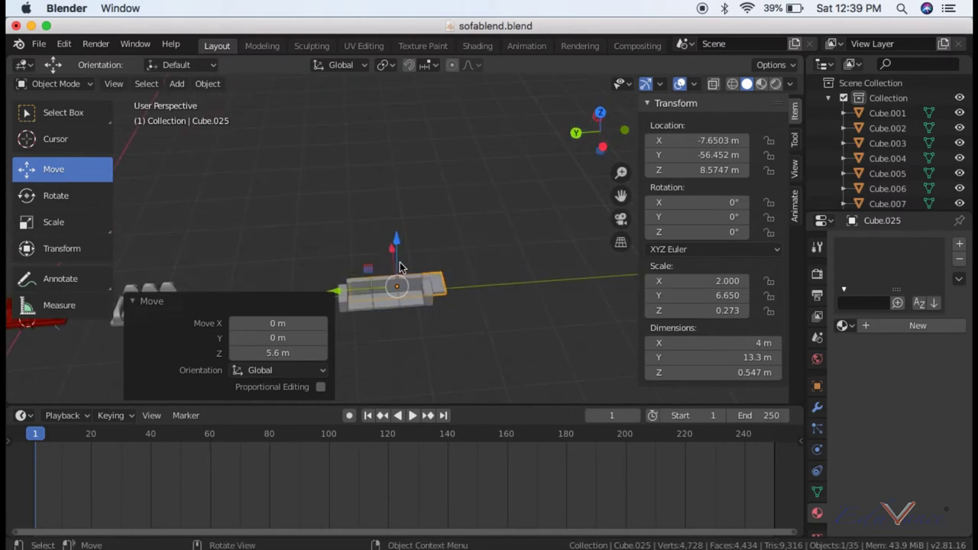
pyautogui.moveTo(390, 253); pyautogui.dragTo(384, 267)
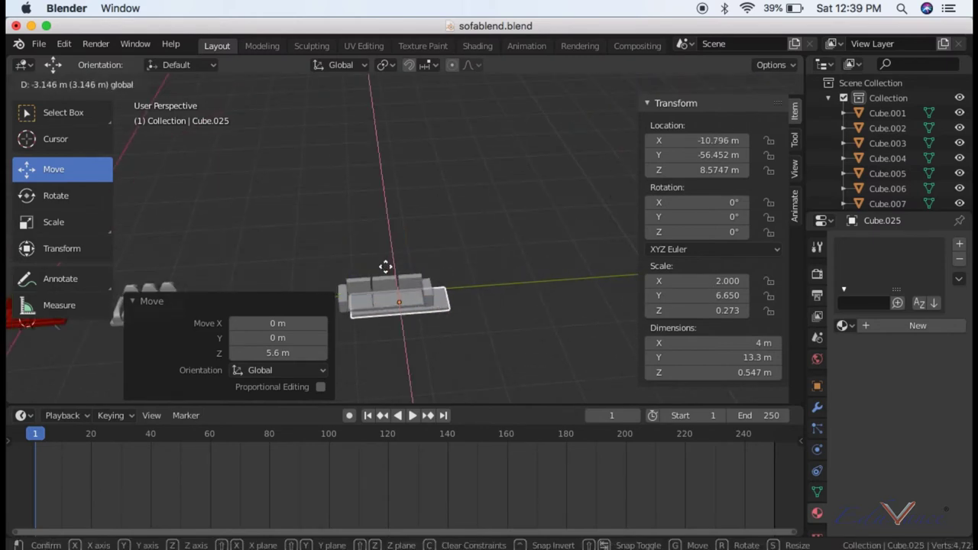
# Step: Reposition the slab along Y under the sofa
pyautogui.press('g')
pyautogui.press('y')
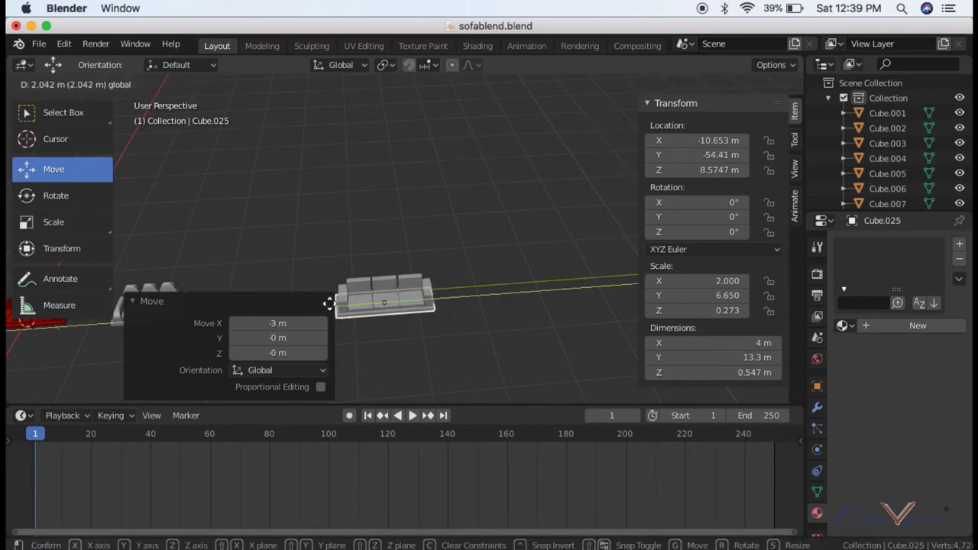
pyautogui.click(331, 302)
pyautogui.click(433, 370)
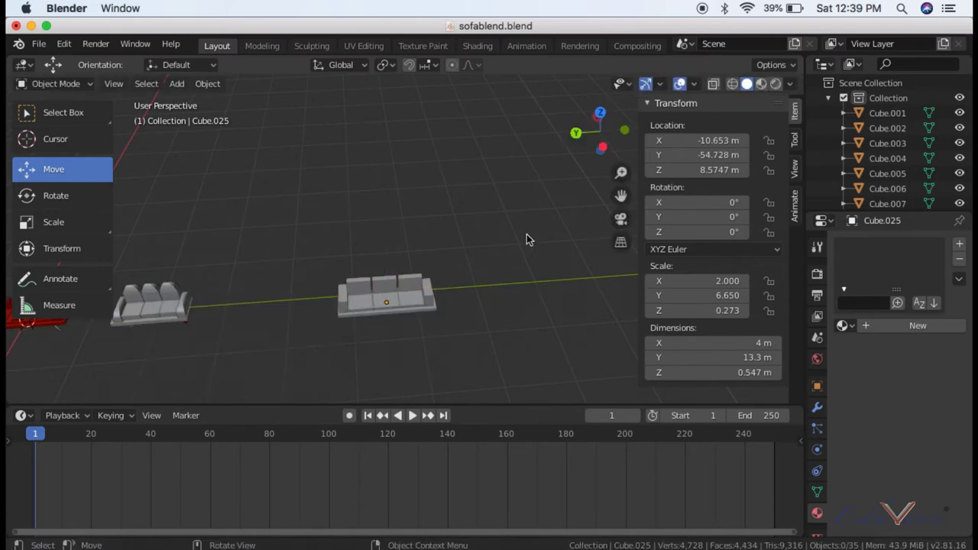
pyautogui.moveTo(591, 135)
pyautogui.mouseDown()
pyautogui.moveTo(604, 138)
pyautogui.moveTo(485, 175)
pyautogui.mouseUp()
pyautogui.scroll(3, 497, 179)
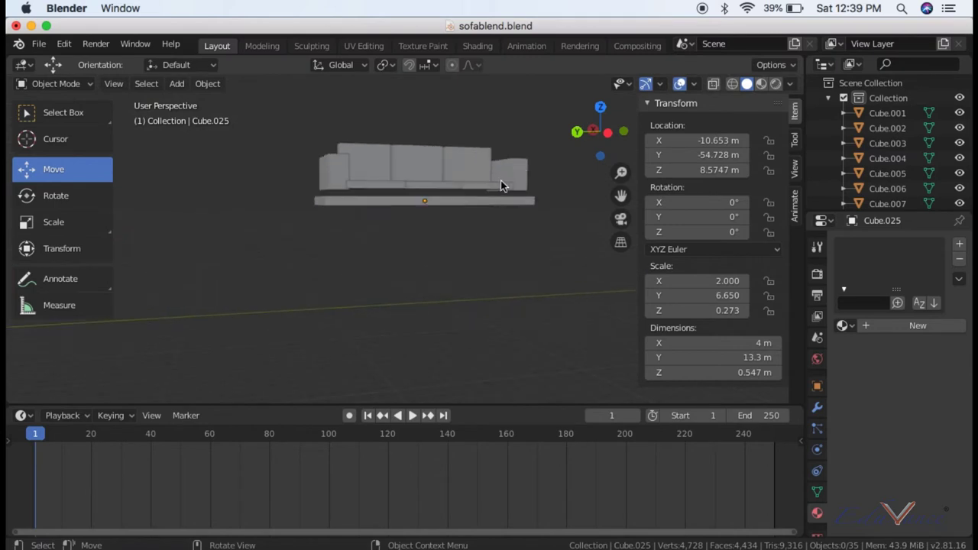
# Step: Raise the base slab 0.52 m along Z to Z 9.0954 m
pyautogui.click(456, 205)
pyautogui.press('g')
pyautogui.press('z')
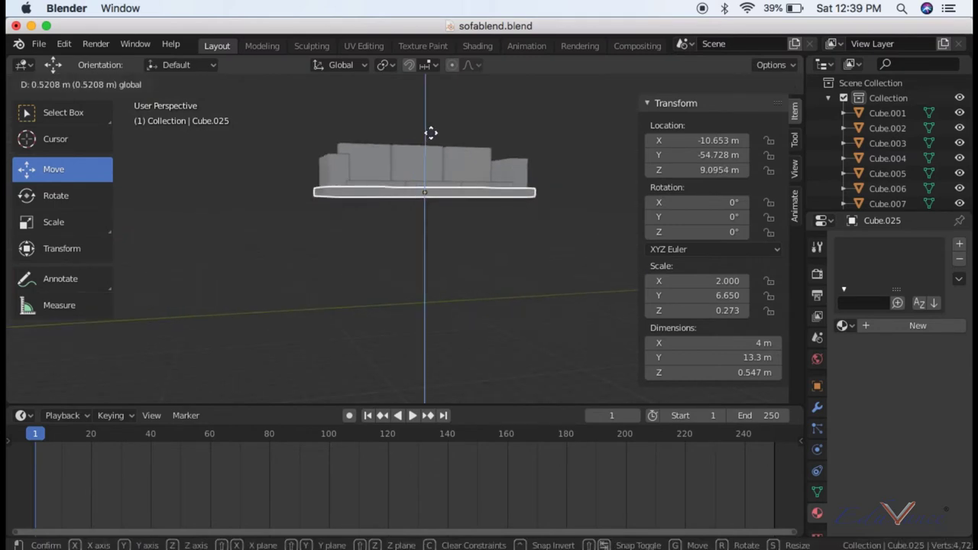
pyautogui.click(432, 136)
pyautogui.click(566, 149)
pyautogui.moveTo(587, 134)
pyautogui.mouseDown()
pyautogui.moveTo(601, 130)
pyautogui.moveTo(590, 126)
pyautogui.mouseUp()
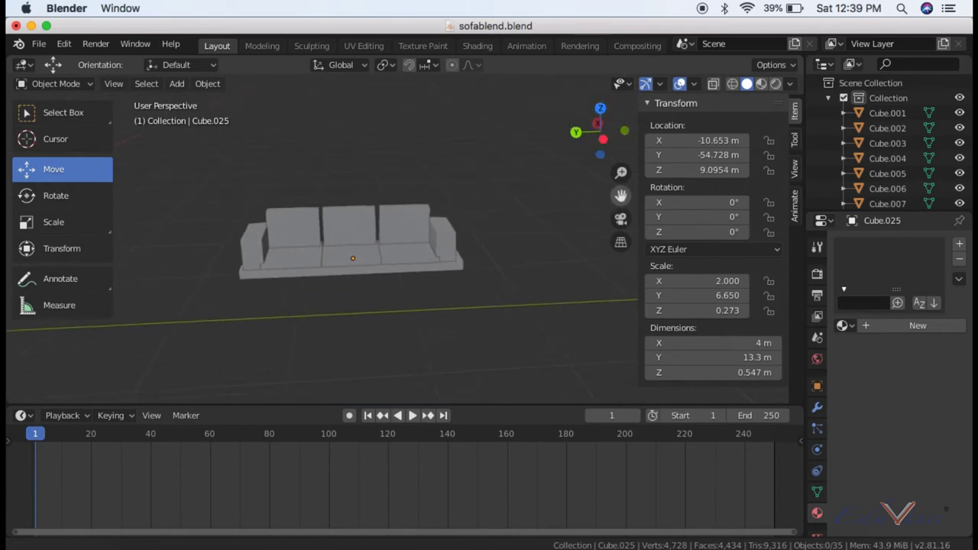
pyautogui.scroll(2, 551, 195)
pyautogui.scroll(3, 551, 194)
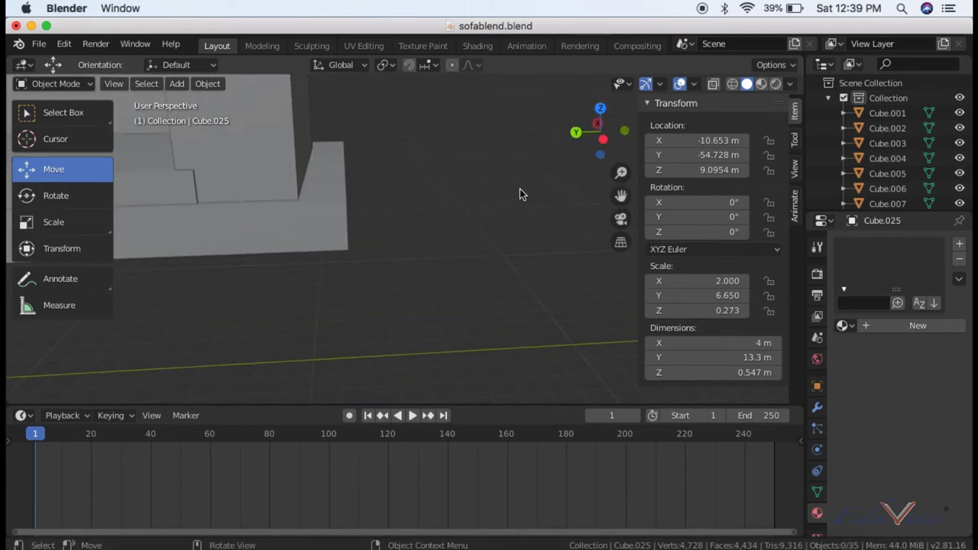
# Step: Stretch the right and left back cushions slightly along Y with the Scale tool
pyautogui.scroll(-2, 519, 188)
pyautogui.scroll(-2, 500, 200)
pyautogui.scroll(-1, 511, 192)
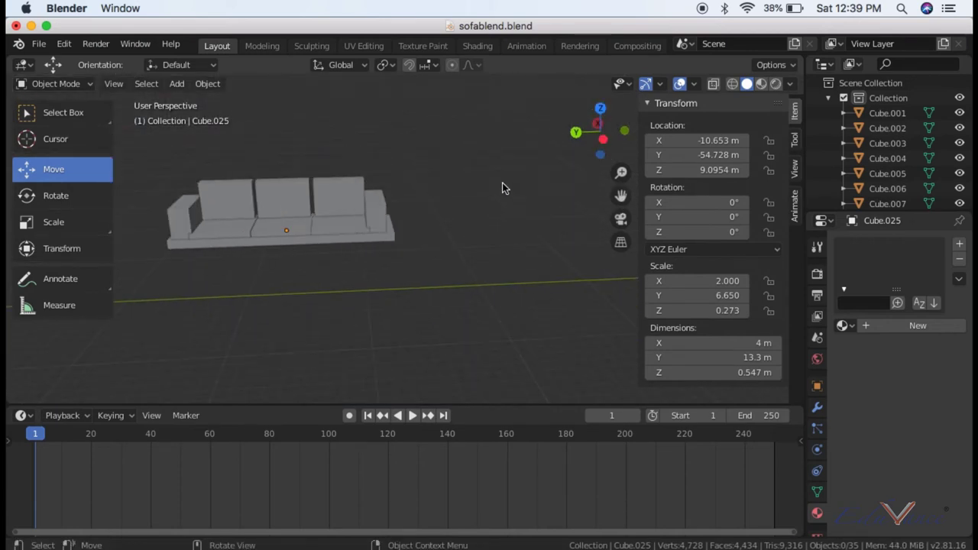
pyautogui.click(330, 202)
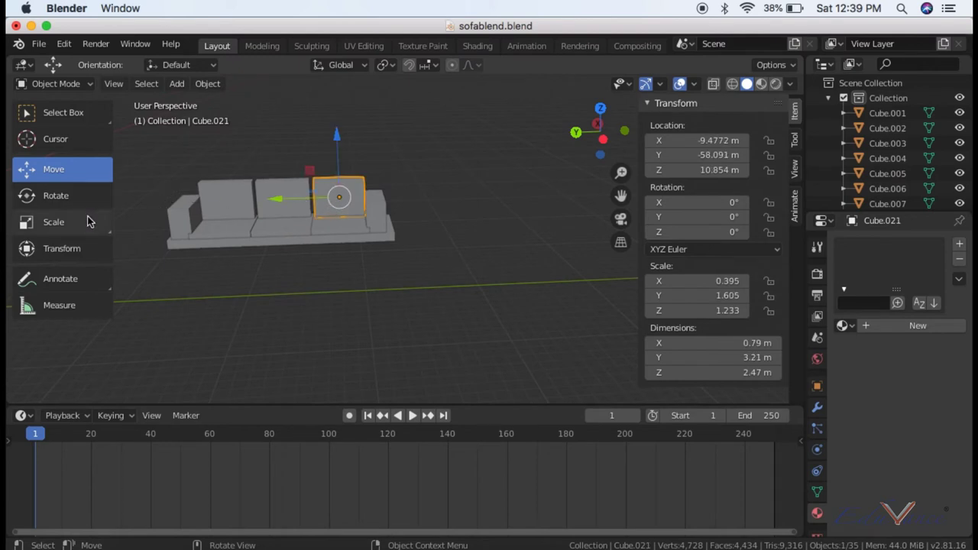
pyautogui.click(53, 221)
pyautogui.moveTo(289, 202); pyautogui.dragTo(279, 197)
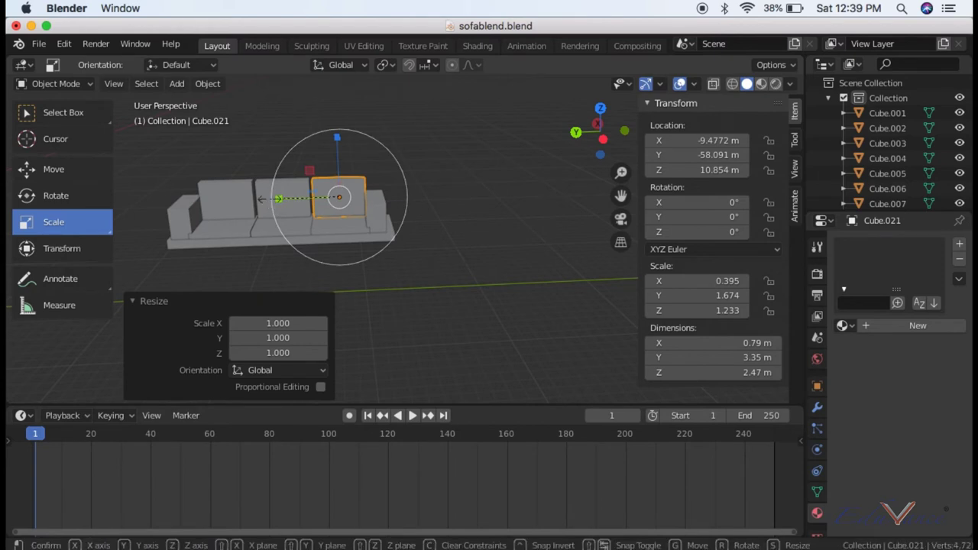
pyautogui.click(232, 193)
pyautogui.moveTo(180, 205); pyautogui.dragTo(306, 200)
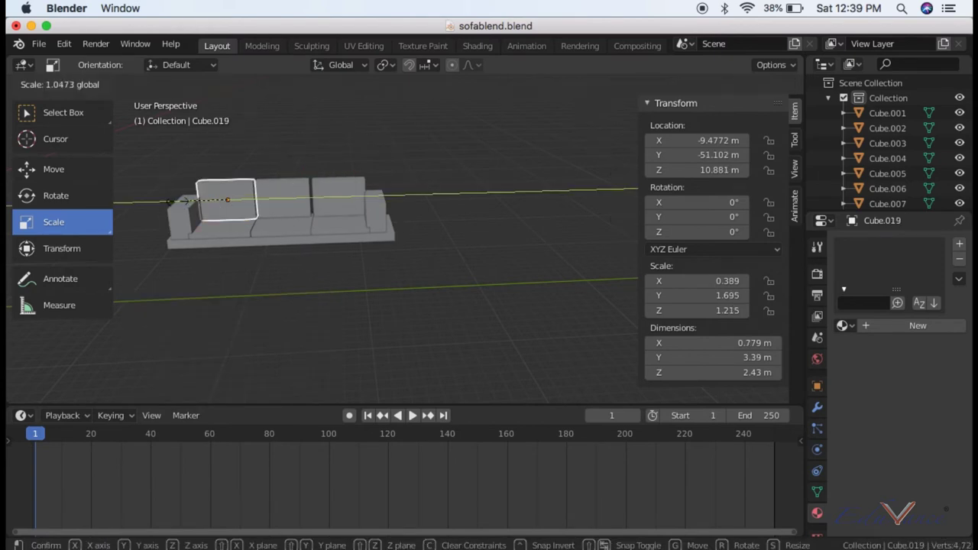
# Step: Stretch the middle back cushion to 0.779 × 3.41 × 2.43 m, then return to the Move tool
pyautogui.click(324, 200)
pyautogui.click(282, 200)
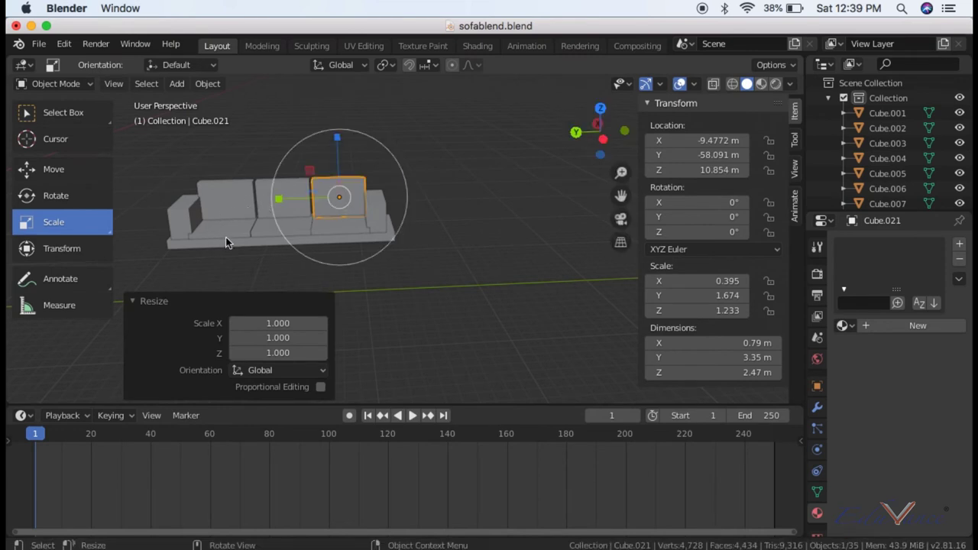
pyautogui.click(72, 113)
pyautogui.click(292, 199)
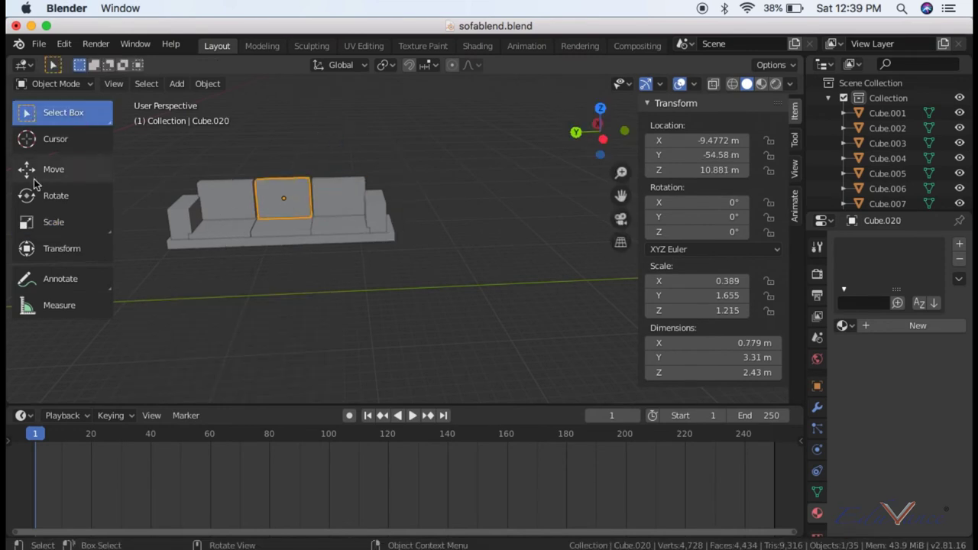
pyautogui.click(54, 222)
pyautogui.moveTo(230, 202); pyautogui.dragTo(242, 198)
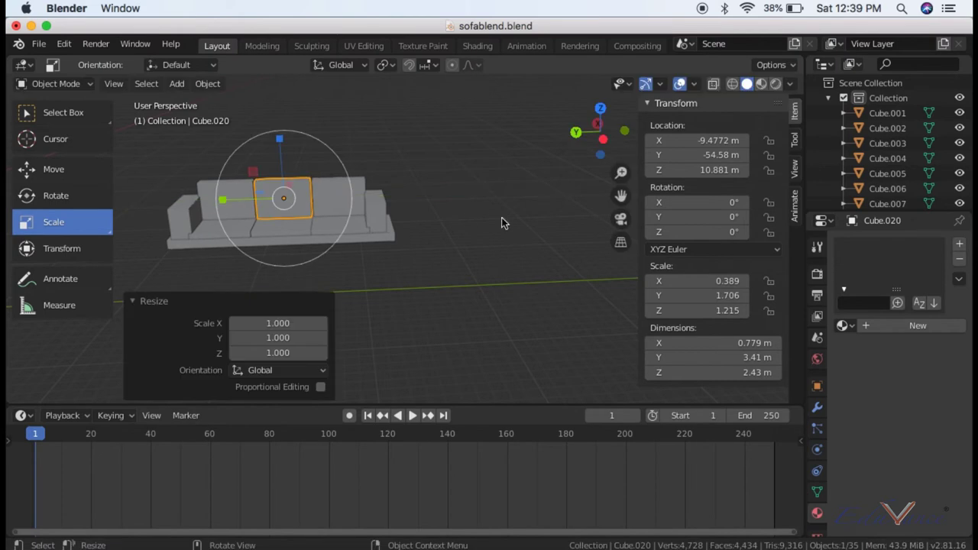
pyautogui.moveTo(590, 128)
pyautogui.mouseDown()
pyautogui.moveTo(604, 145)
pyautogui.moveTo(363, 195)
pyautogui.mouseUp()
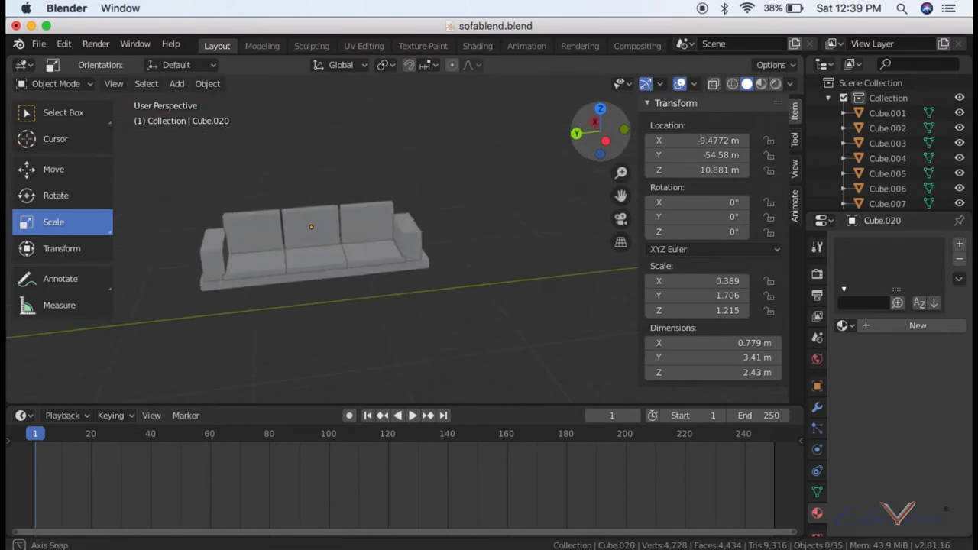
pyautogui.click(298, 216)
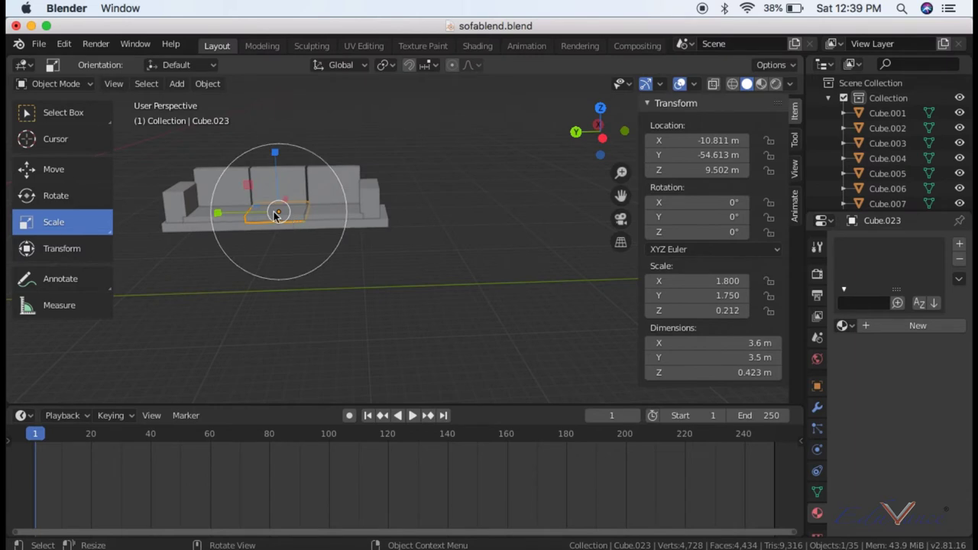
pyautogui.click(55, 169)
pyautogui.click(443, 209)
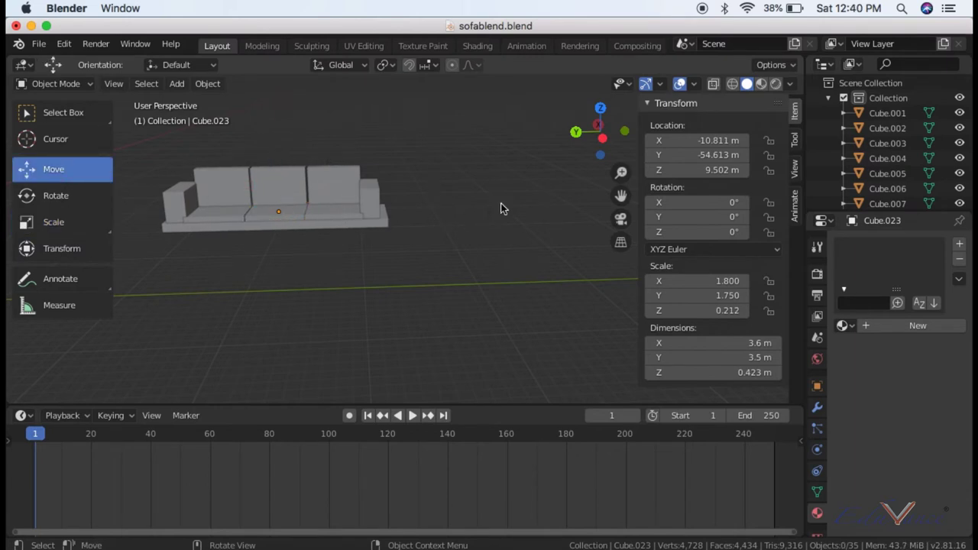
# Step: Add a cylinder and place it in front of the sofa
pyautogui.click(177, 83)
pyautogui.moveTo(197, 101)
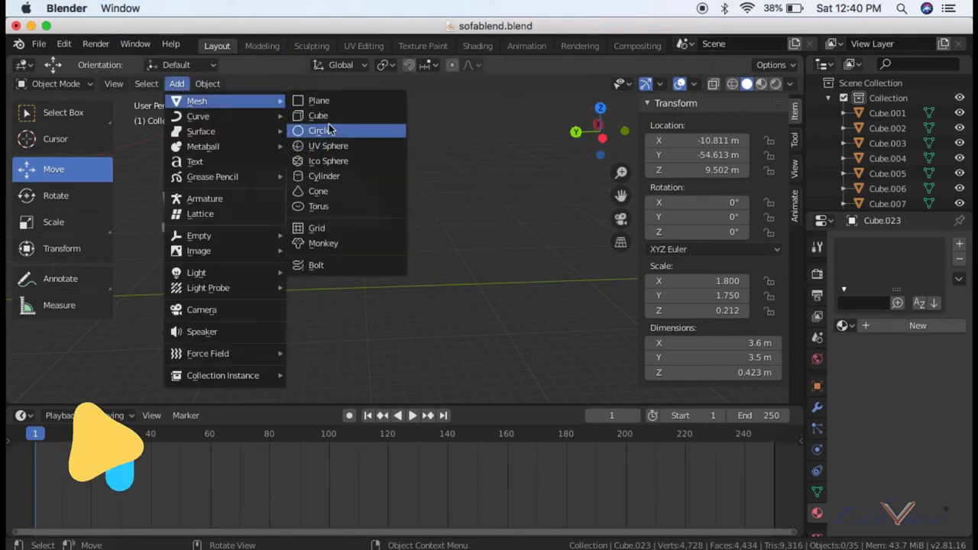
pyautogui.click(329, 177)
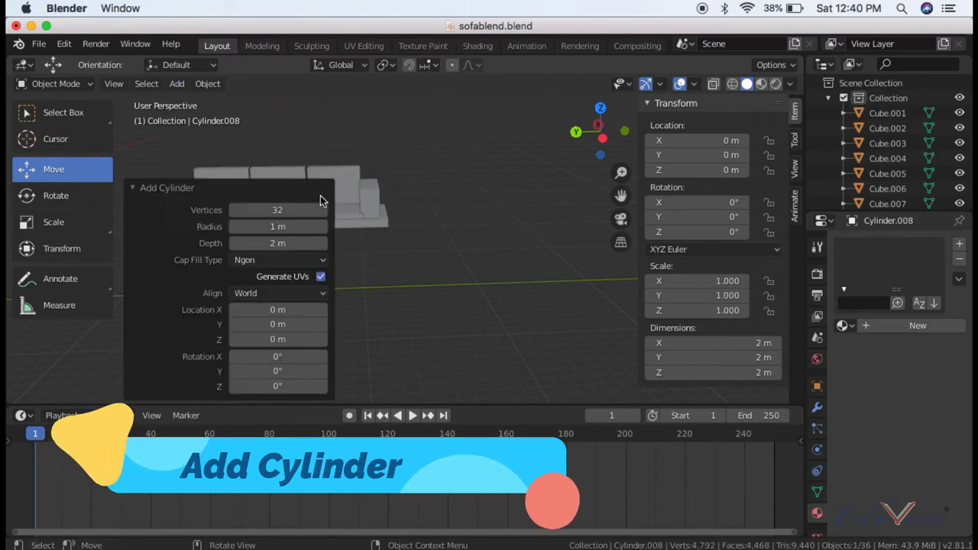
pyautogui.press('g')
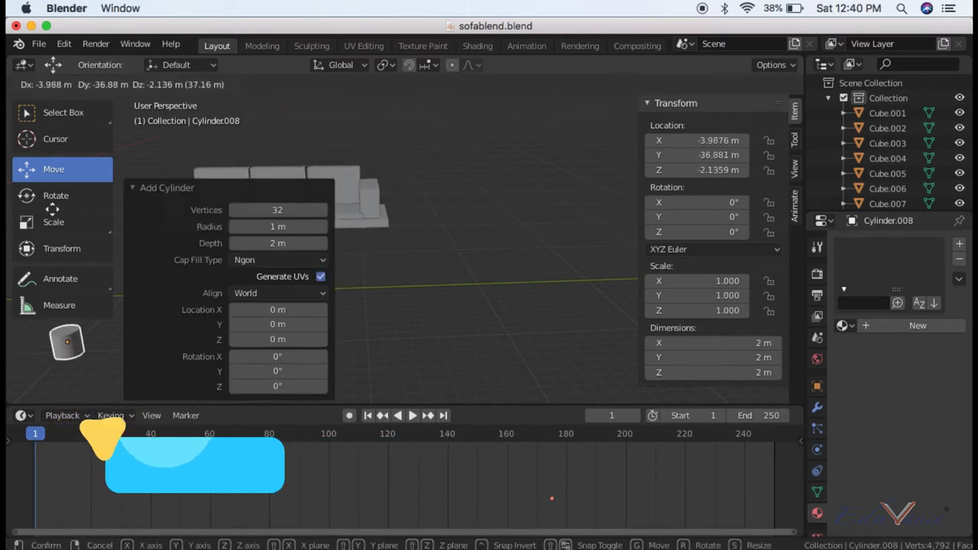
pyautogui.click(419, 166)
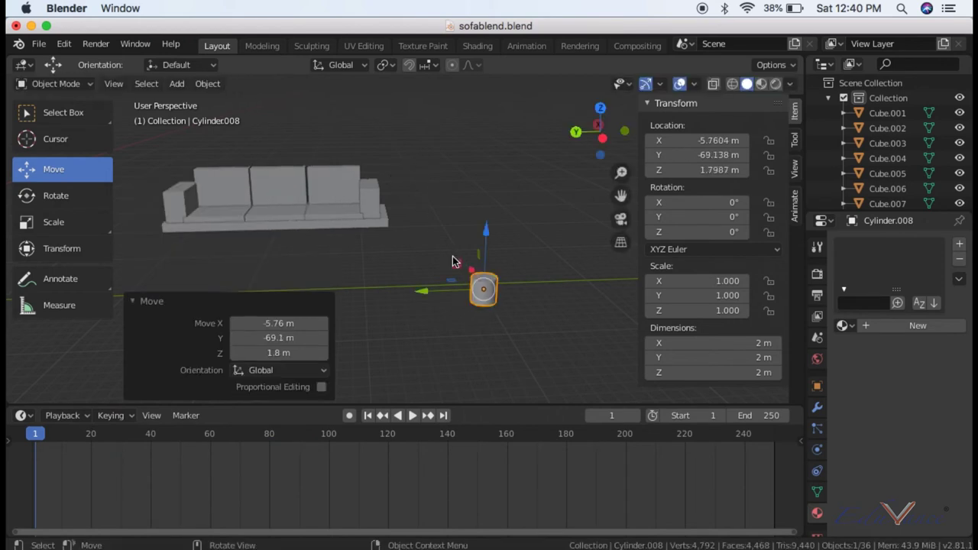
# Step: Set the cylinder's dimensions to 0.242 × 0.385 × 2 m
pyautogui.click(686, 344)
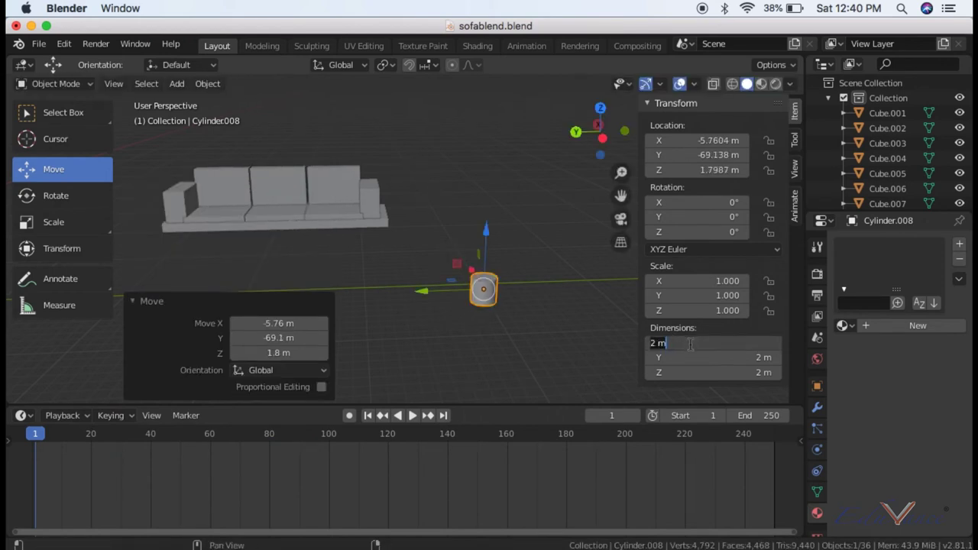
pyautogui.press('BackSpace')
pyautogui.write('0.24')
pyautogui.press('Return')
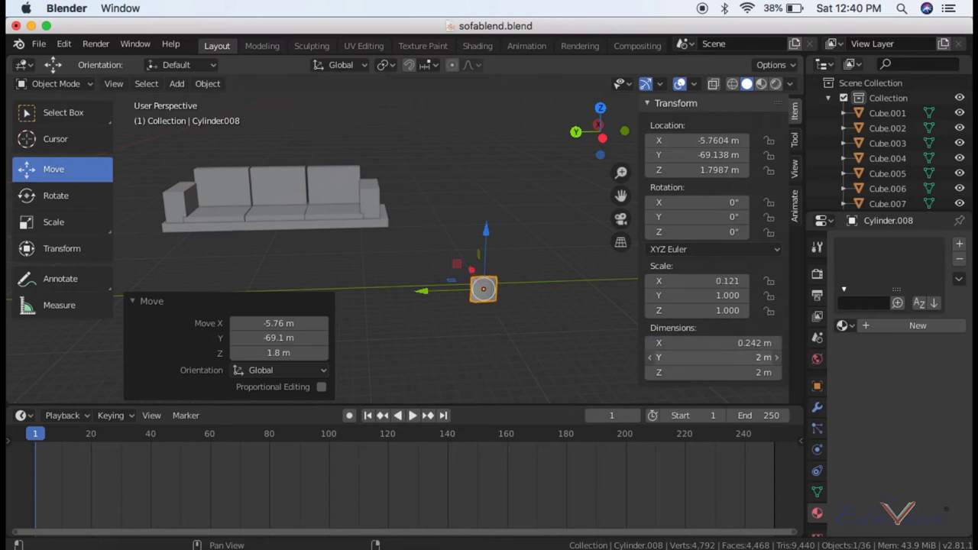
pyautogui.click(691, 355)
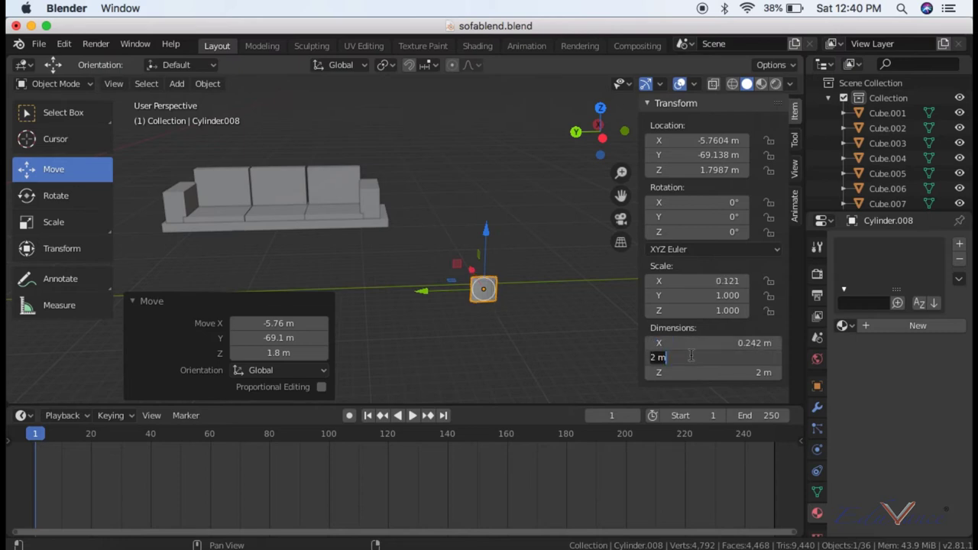
pyautogui.press('BackSpace')
pyautogui.write('0.385')
pyautogui.press('Return')
pyautogui.doubleClick(694, 372)
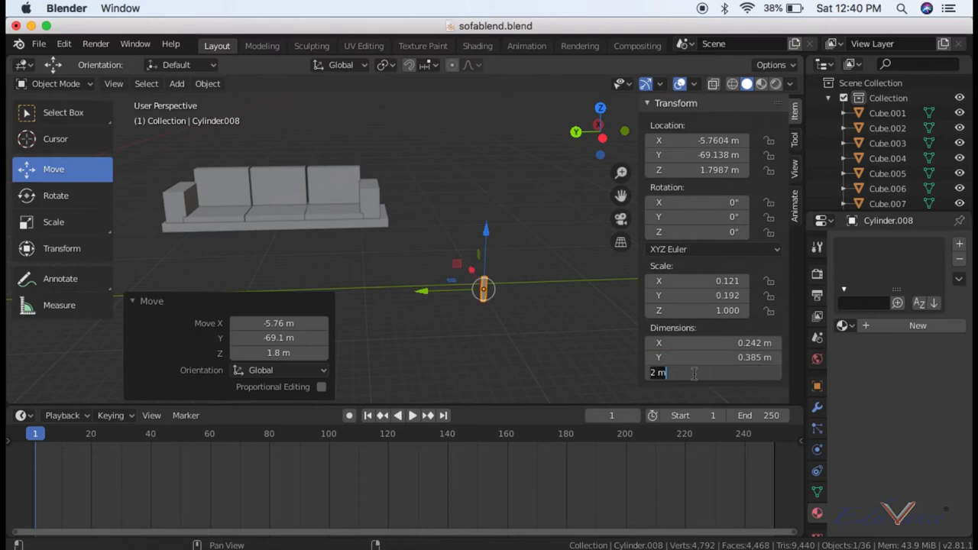
pyautogui.press('Return')
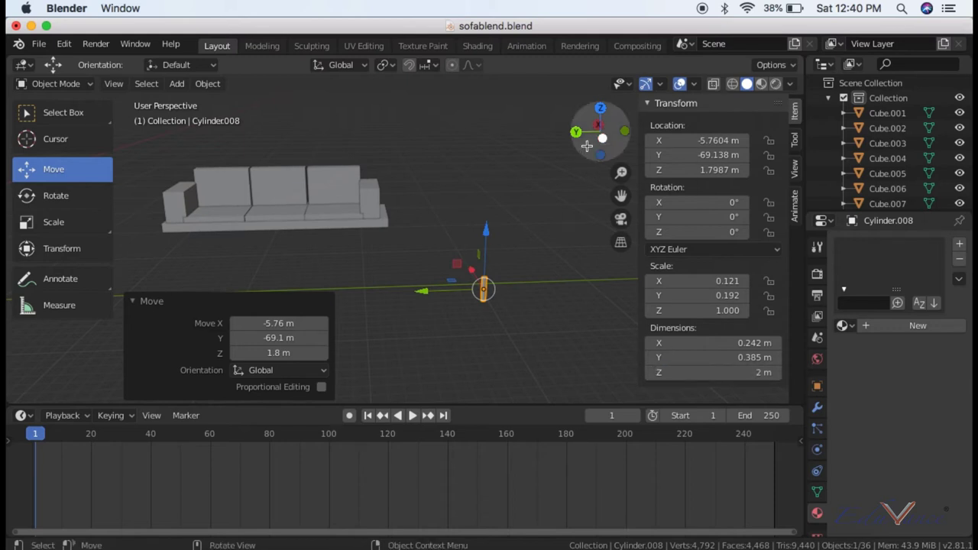
# Step: Adjust the cylinder to 0.742 × 0.585 × 2.4 m
pyautogui.moveTo(665, 346)
pyautogui.mouseDown()
pyautogui.moveTo(711, 346)
pyautogui.moveTo(665, 344)
pyautogui.mouseUp()
pyautogui.write('4')
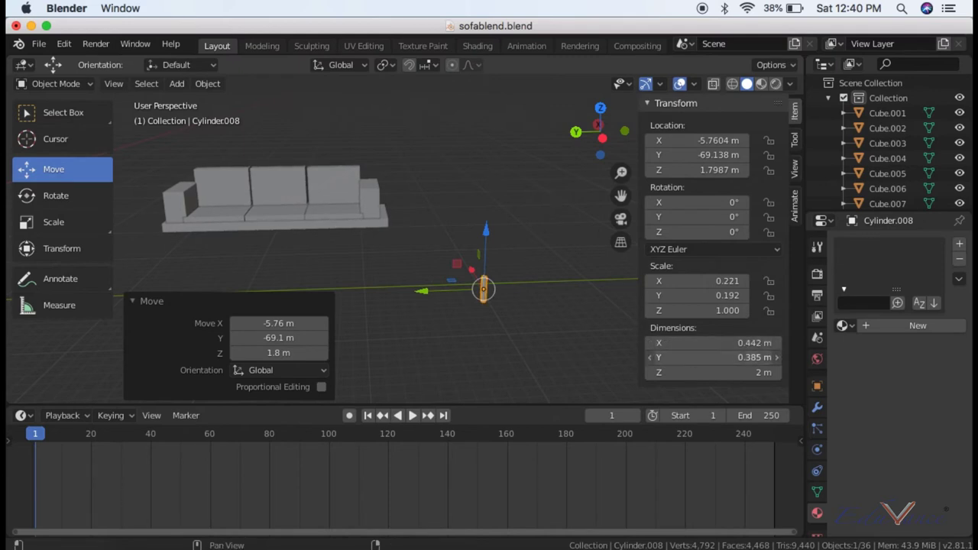
pyautogui.moveTo(711, 357)
pyautogui.mouseDown()
pyautogui.moveTo(688, 357)
pyautogui.moveTo(734, 357)
pyautogui.moveTo(688, 372)
pyautogui.mouseUp()
pyautogui.click(519, 260)
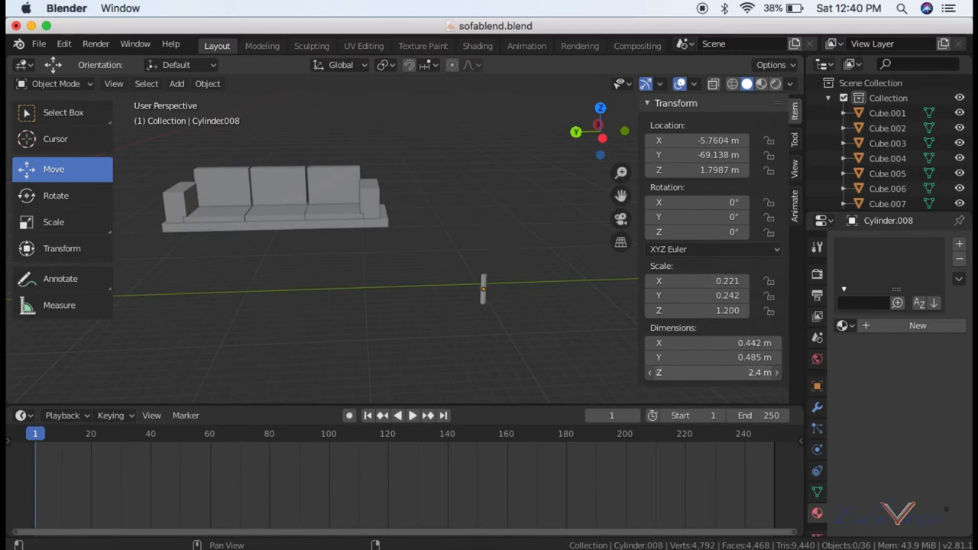
pyautogui.moveTo(711, 357)
pyautogui.mouseDown()
pyautogui.moveTo(757, 357)
pyautogui.moveTo(666, 357)
pyautogui.moveTo(673, 343)
pyautogui.moveTo(711, 342)
pyautogui.mouseUp()
# Step: Move the cylinder leg under the sofa base to X -11.701, Y -48.972, Z 7.7011 m
pyautogui.scroll(4, 510, 232)
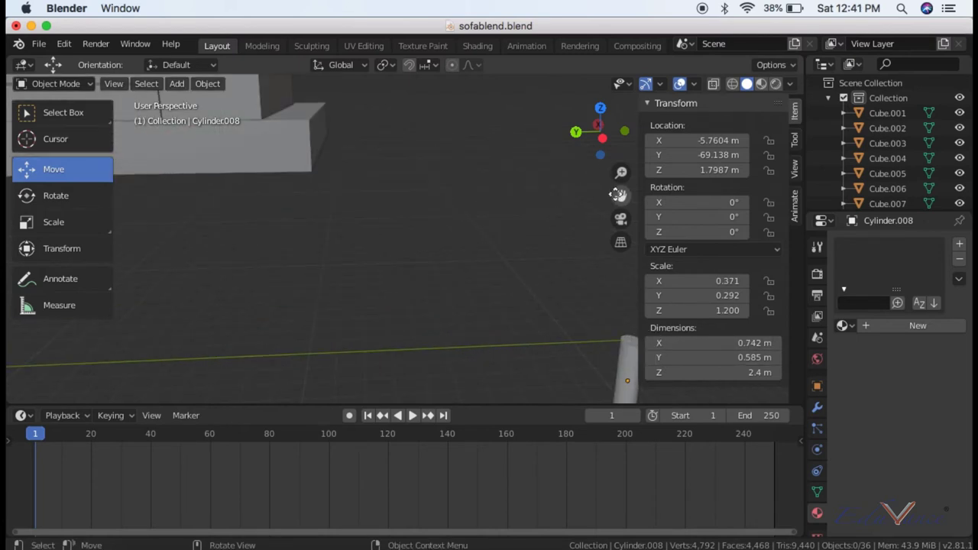
pyautogui.moveTo(620, 196); pyautogui.dragTo(579, 282)
pyautogui.click(551, 305)
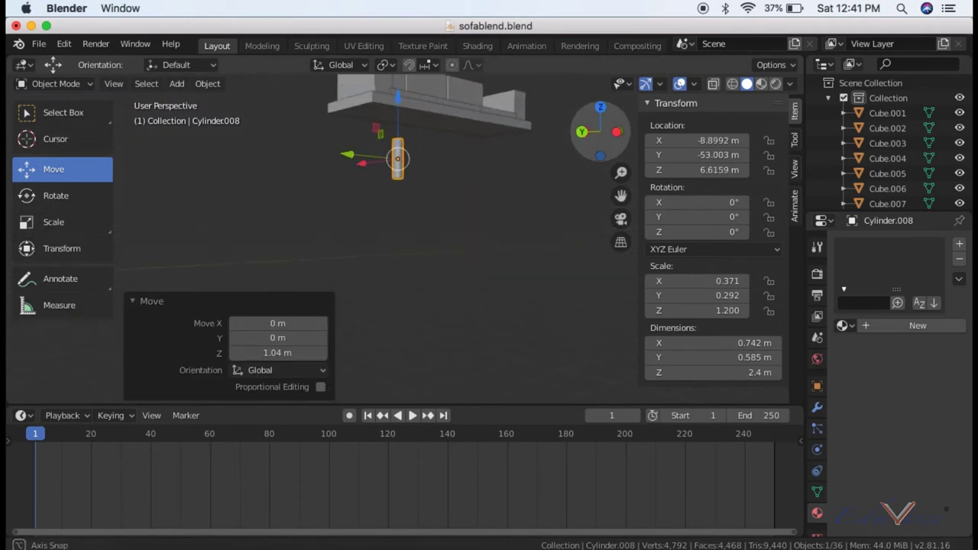
pyautogui.press('g')
pyautogui.press('x')
pyautogui.click(383, 158)
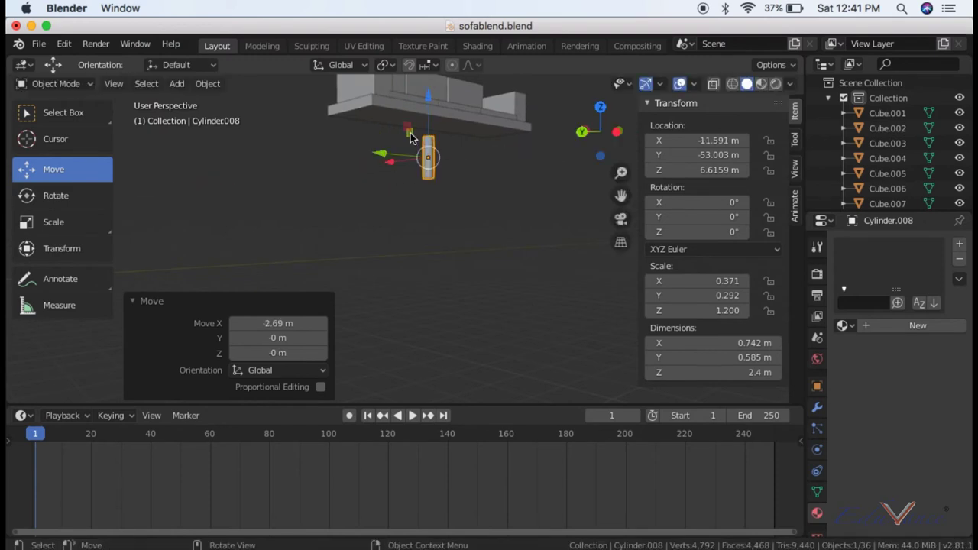
pyautogui.press('g')
pyautogui.press('z')
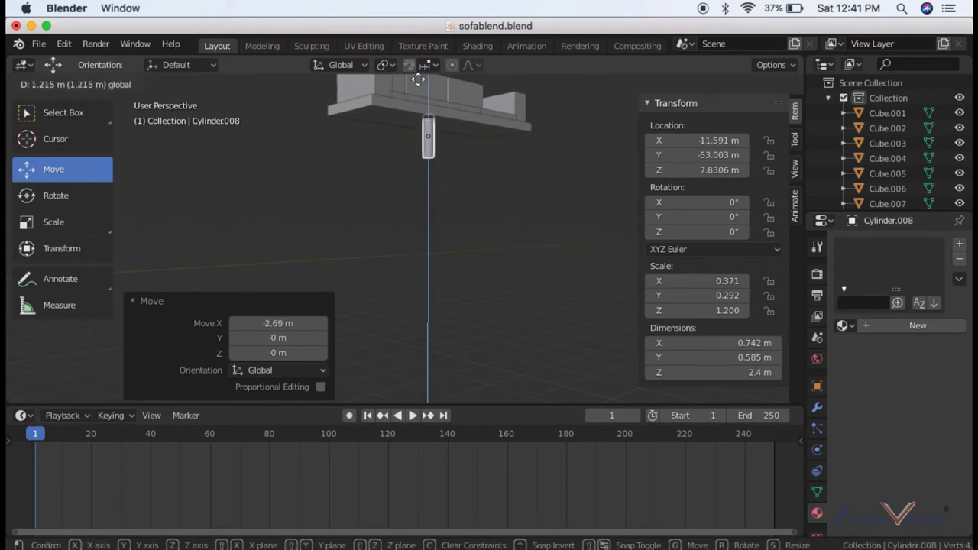
pyautogui.click(412, 94)
pyautogui.moveTo(388, 140); pyautogui.dragTo(332, 120)
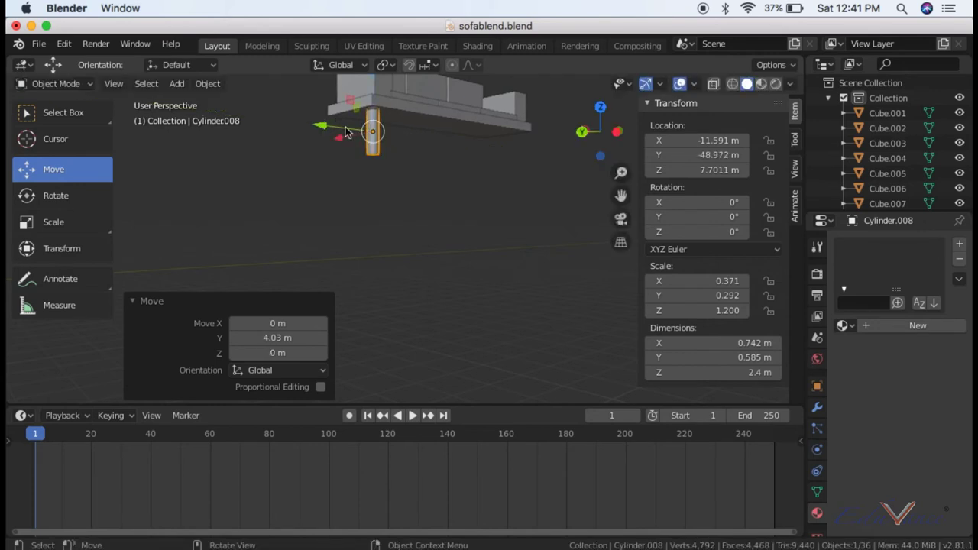
pyautogui.moveTo(337, 137)
pyautogui.mouseDown()
pyautogui.moveTo(356, 139)
pyautogui.moveTo(341, 135)
pyautogui.mouseUp()
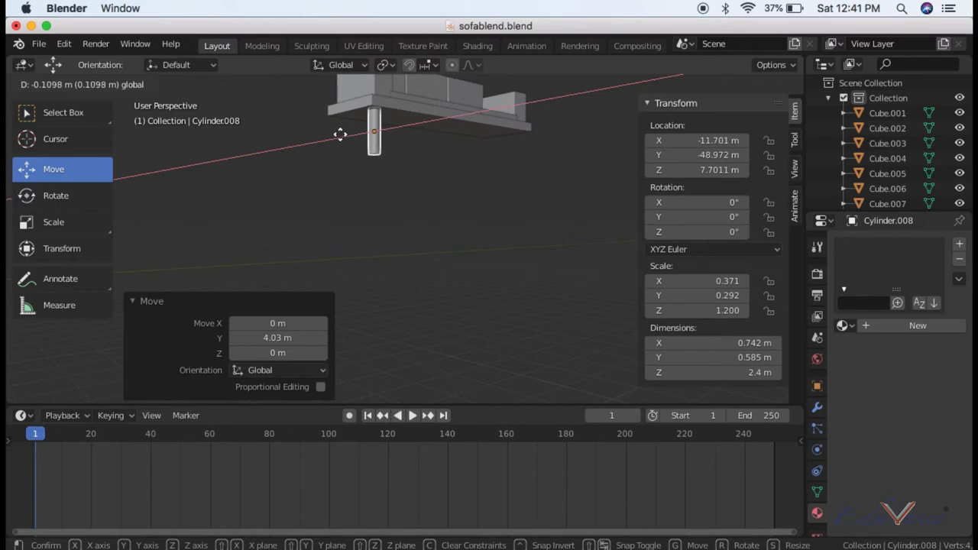
pyautogui.press('Escape')
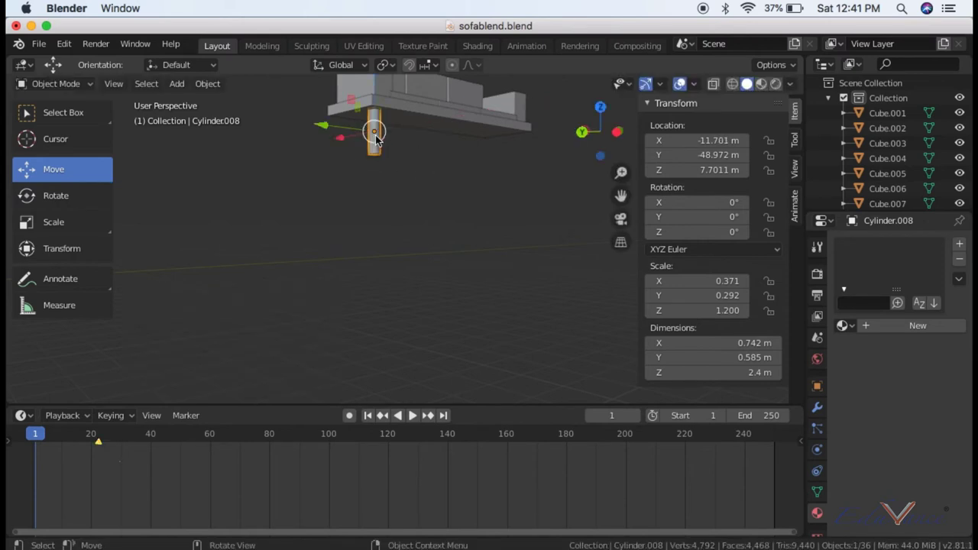
# Step: Duplicate the leg along X, then copy that along Y to the far end
pyautogui.hotkey('shift', 'd')
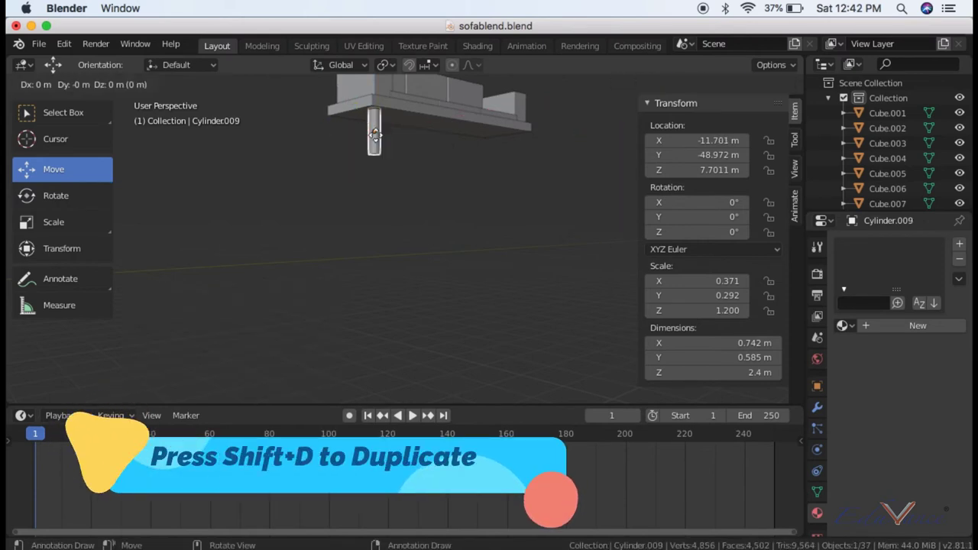
pyautogui.press('x')
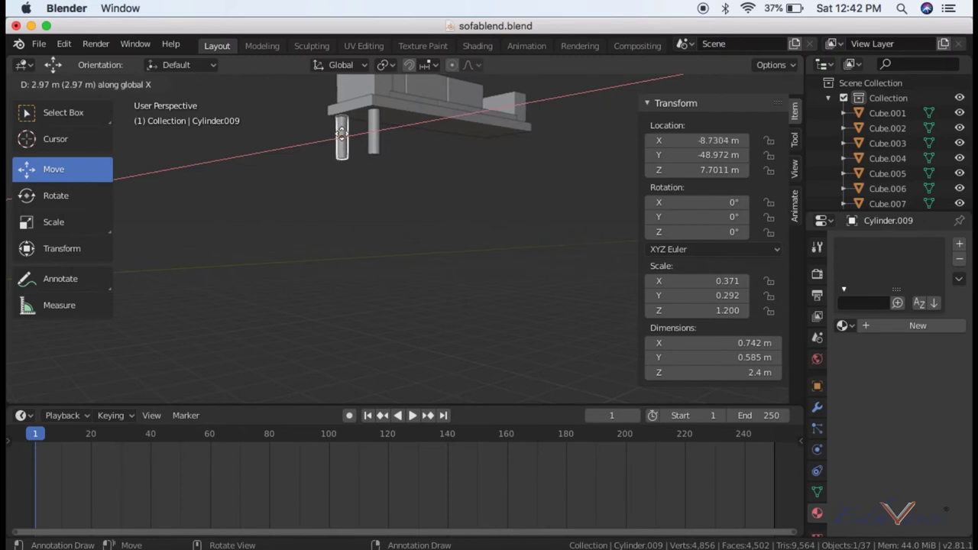
pyautogui.click(343, 134)
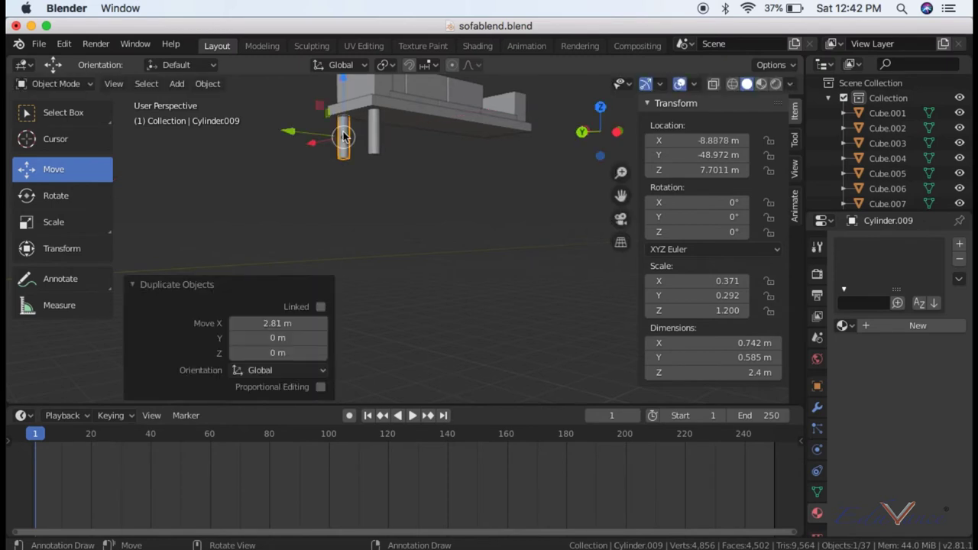
pyautogui.hotkey('shift', 'd')
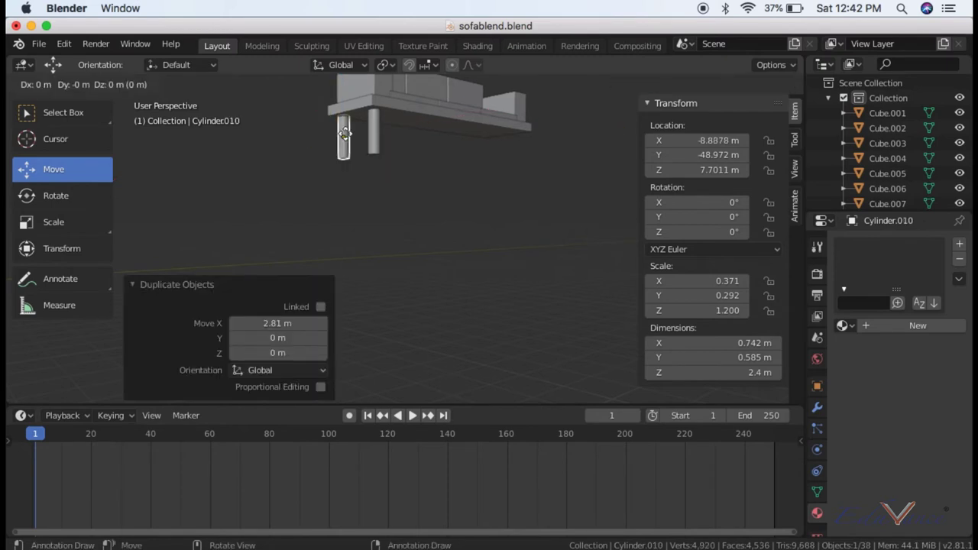
pyautogui.press('y')
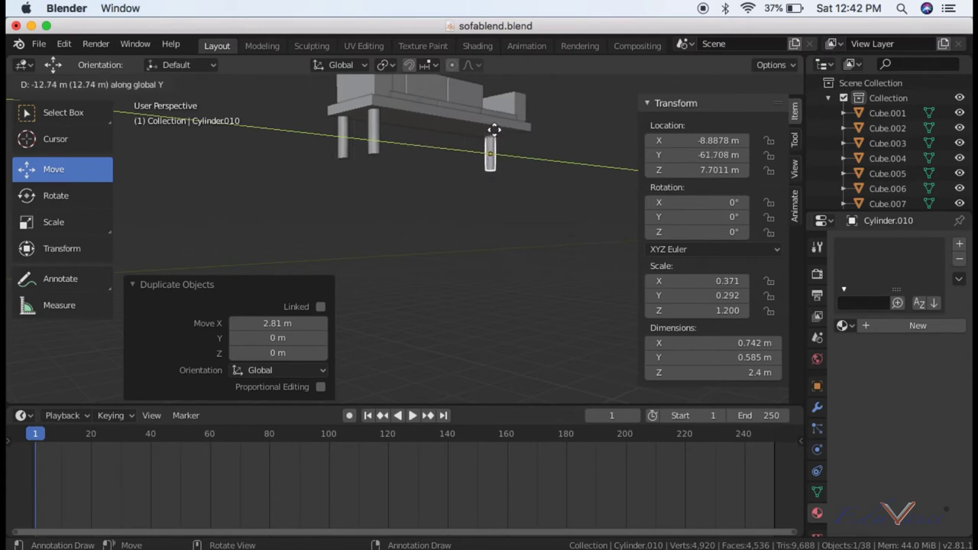
pyautogui.click(486, 141)
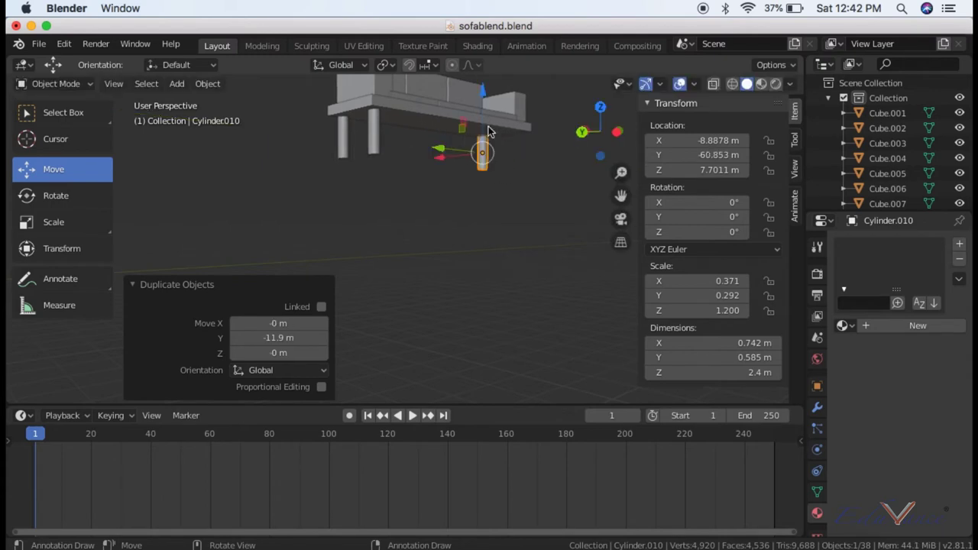
# Step: Duplicate Cylinder.008 along Y to form the fourth leg at the far corner
pyautogui.click(380, 148)
pyautogui.hotkey('shift', 'd')
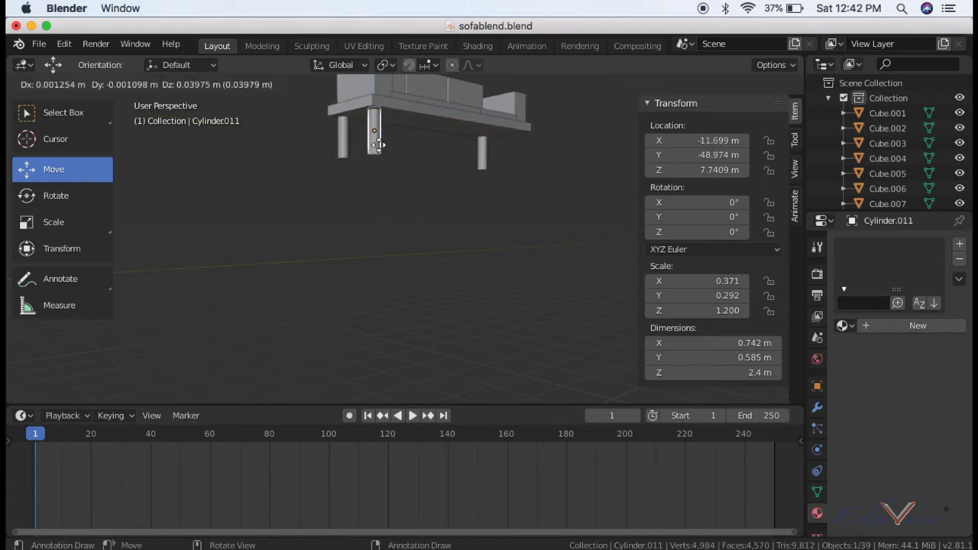
pyautogui.press('x')
pyautogui.press('y')
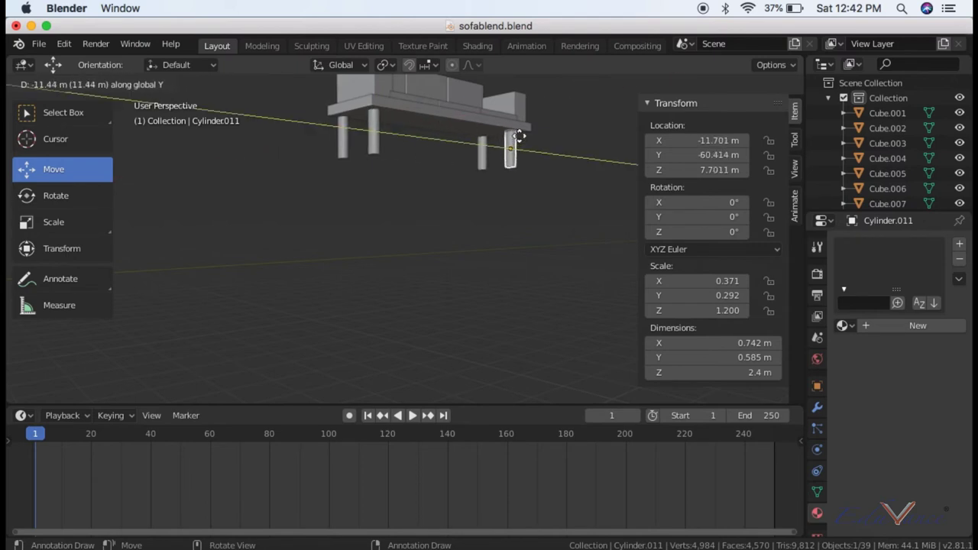
pyautogui.click(517, 139)
pyautogui.moveTo(600, 132); pyautogui.dragTo(565, 145)
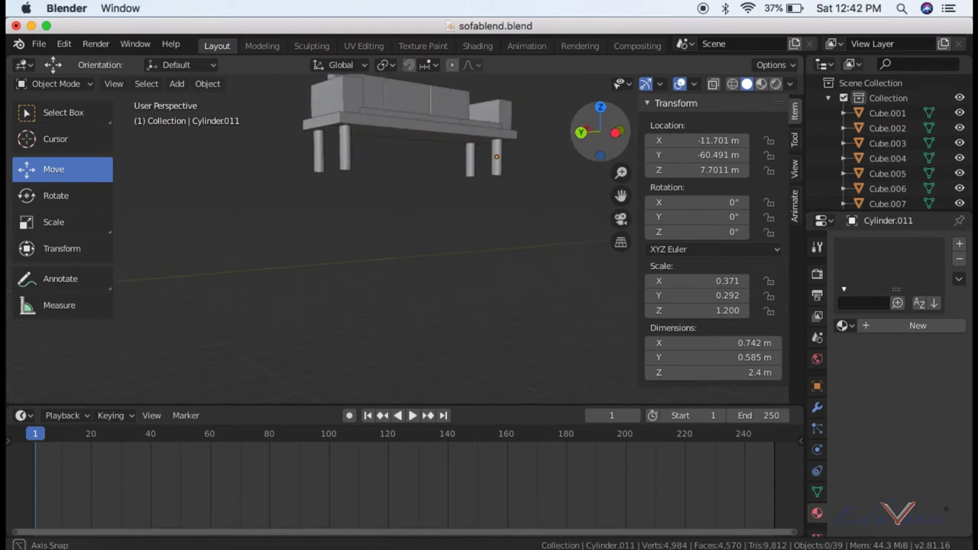
# Step: Box-select all sofa parts including the four legs and switch to Edit Mode
pyautogui.scroll(2, 365, 356)
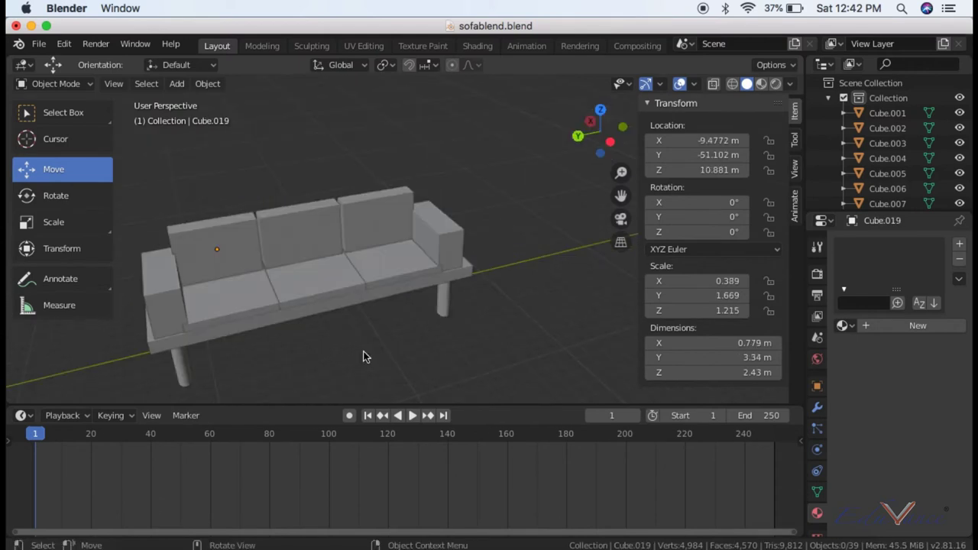
pyautogui.click(68, 84)
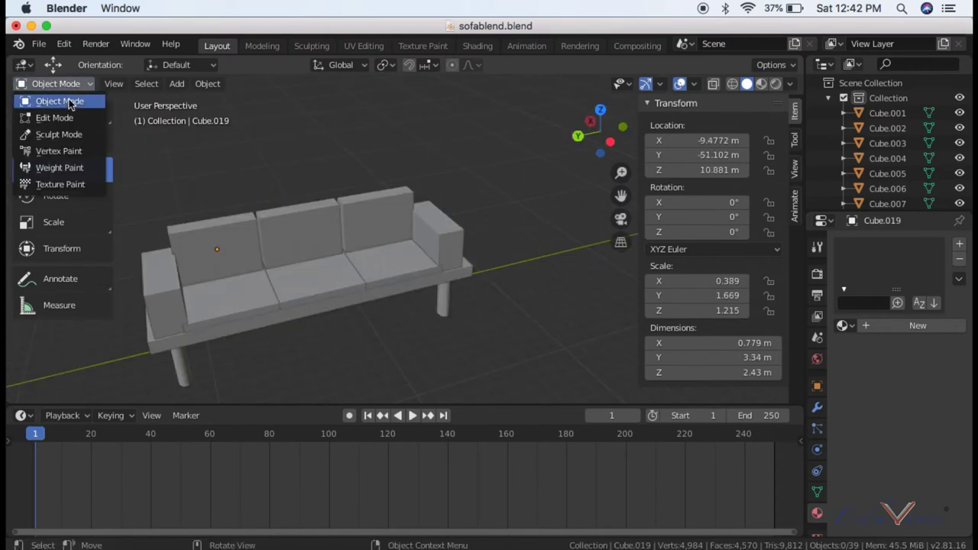
pyautogui.click(72, 109)
pyautogui.click(70, 120)
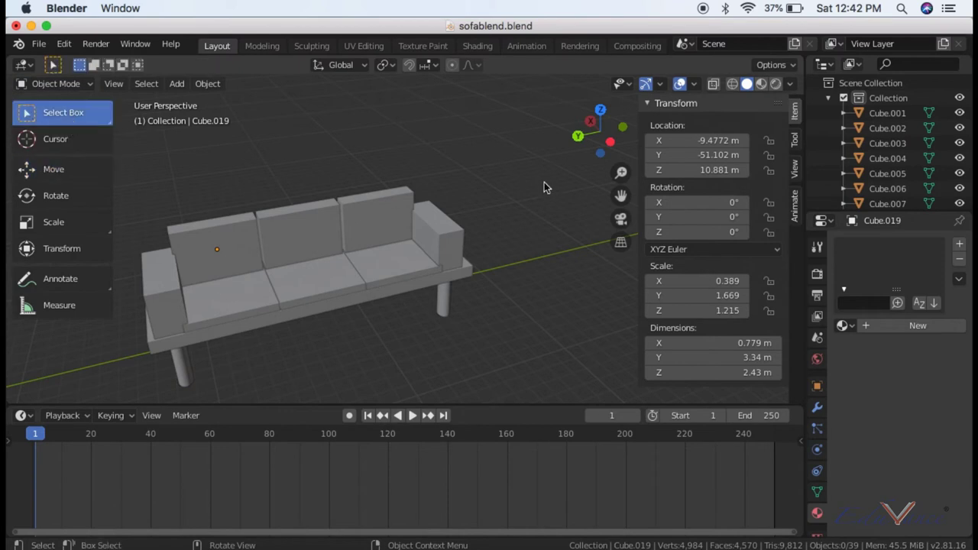
pyautogui.moveTo(516, 155); pyautogui.dragTo(99, 400)
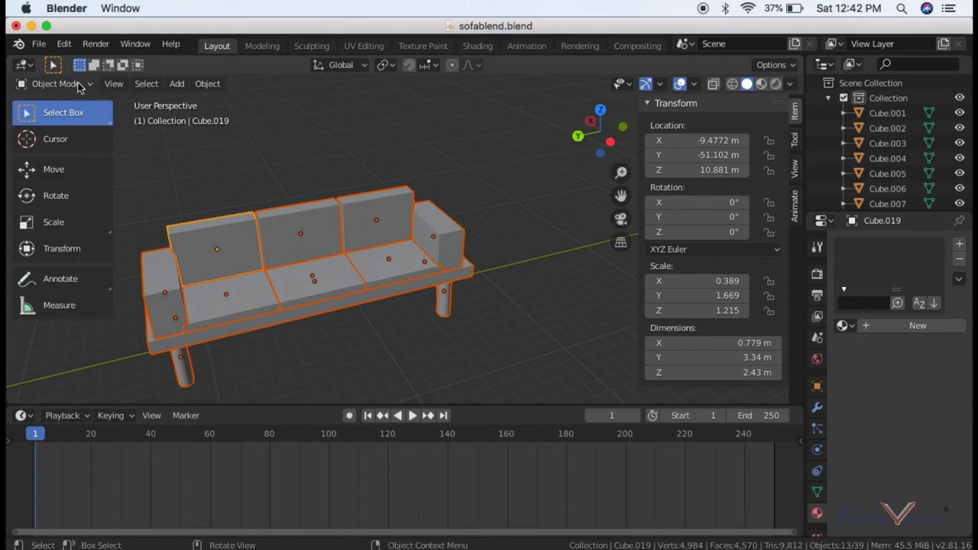
pyautogui.click(67, 83)
pyautogui.click(67, 119)
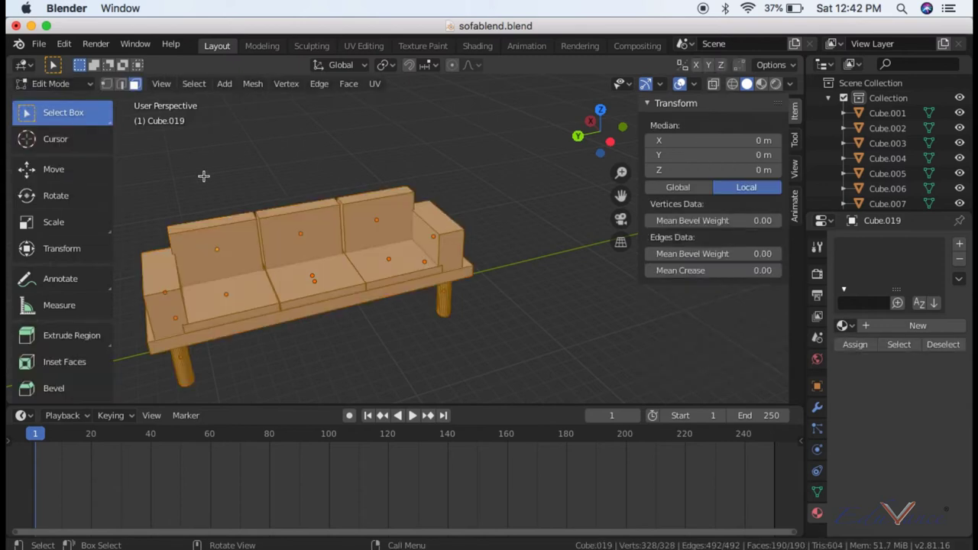
# Step: Select the top faces of the left, middle and right backrests plus both armrests
pyautogui.click(234, 224)
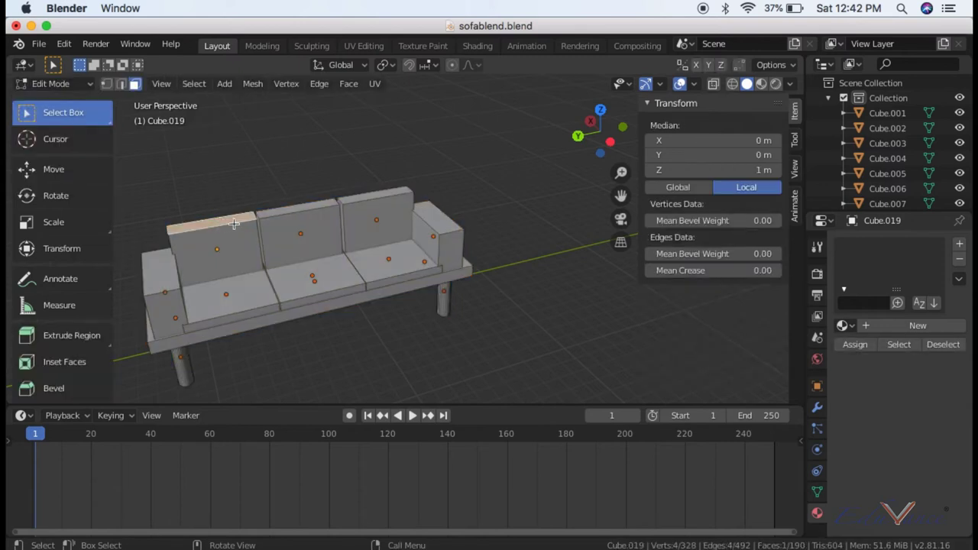
pyautogui.keyDown('shift'); pyautogui.click(294, 207); pyautogui.keyUp('shift')
pyautogui.keyDown('shift'); pyautogui.click(375, 196); pyautogui.keyUp('shift')
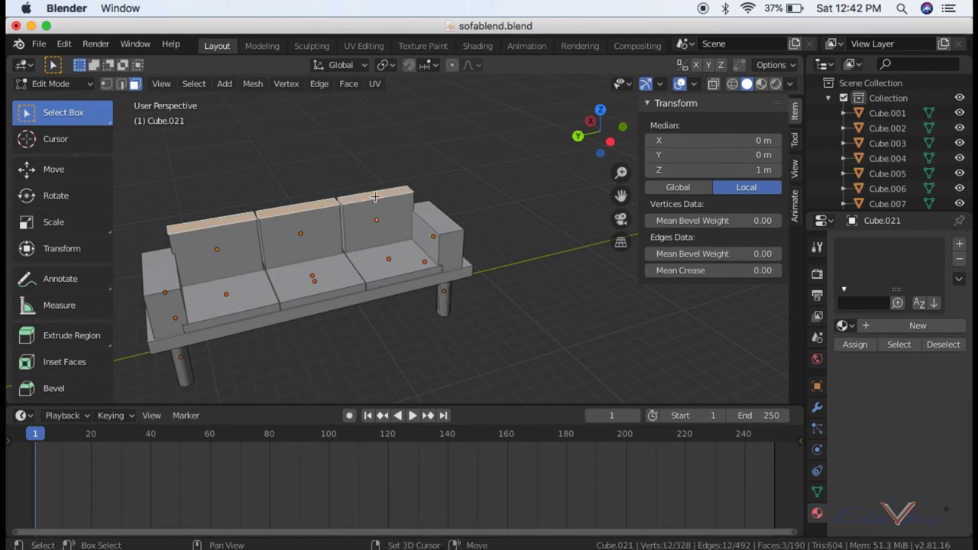
pyautogui.keyDown('shift'); pyautogui.click(159, 277); pyautogui.keyUp('shift')
pyautogui.keyDown('shift'); pyautogui.click(437, 217); pyautogui.keyUp('shift')
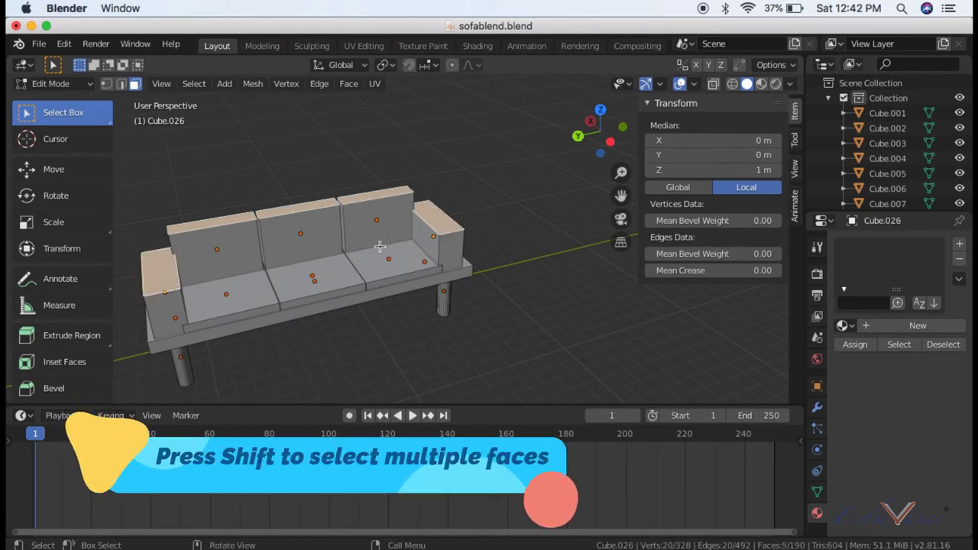
# Step: Bevel the selected tops with width 0.535 m and 100 segments, then deselect all faces
pyautogui.click(53, 388)
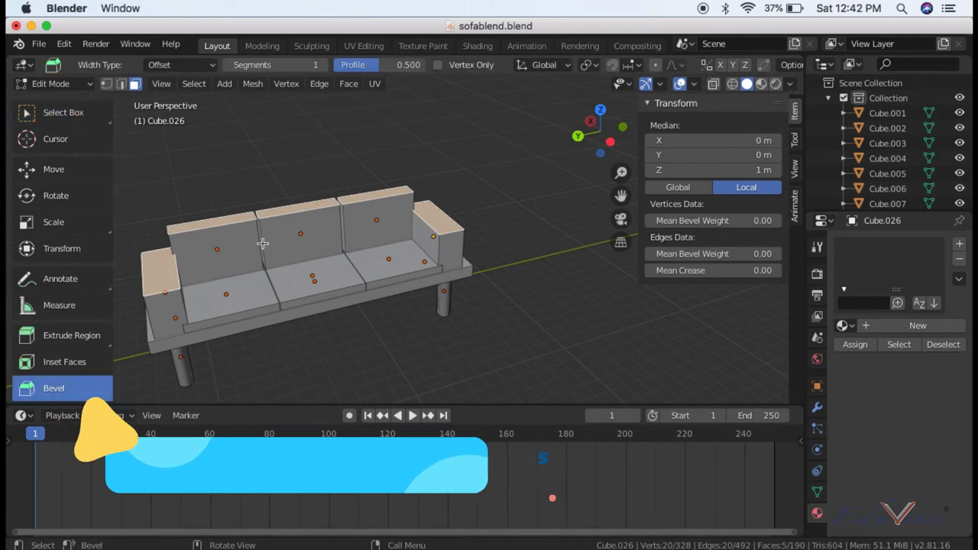
pyautogui.moveTo(275, 193); pyautogui.dragTo(252, 89)
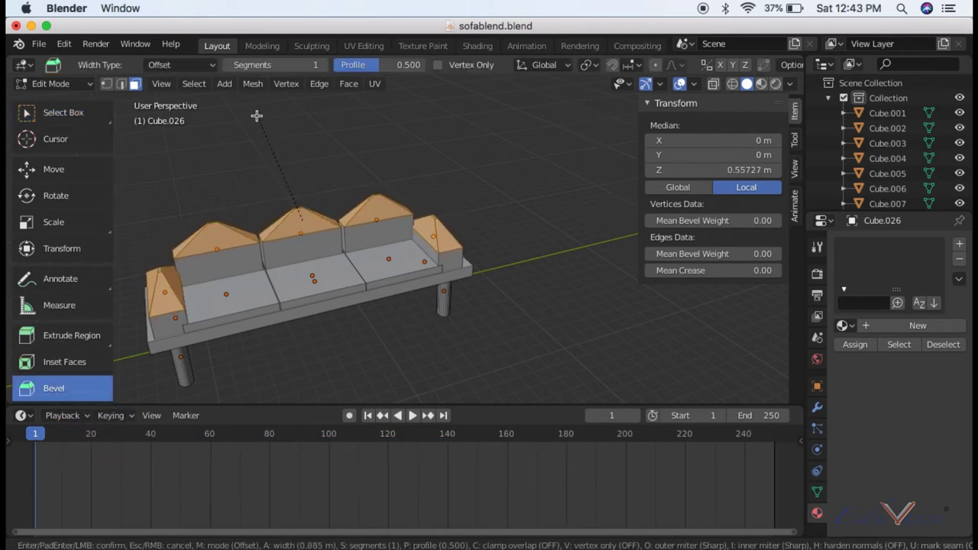
pyautogui.moveTo(252, 89); pyautogui.dragTo(271, 145)
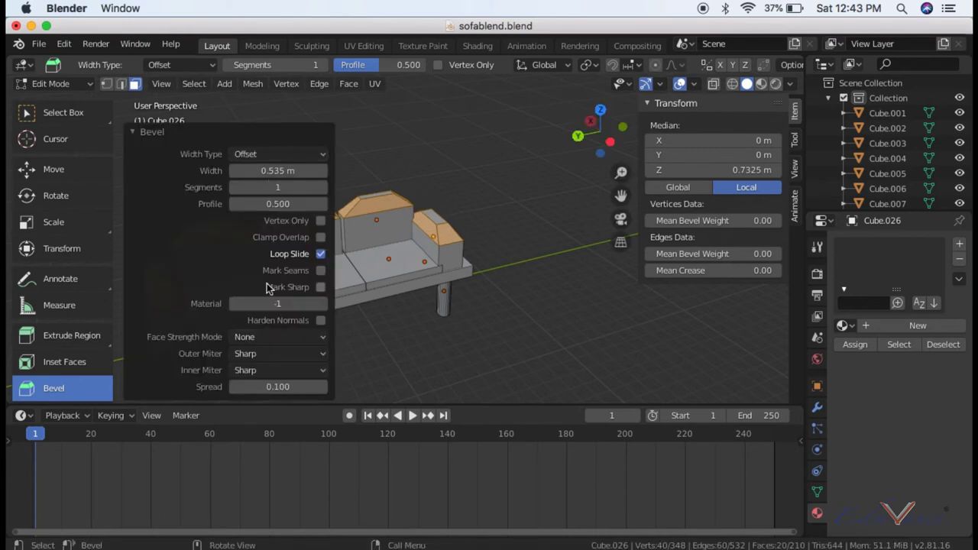
pyautogui.moveTo(620, 196)
pyautogui.mouseDown()
pyautogui.moveTo(650, 172)
pyautogui.moveTo(764, 158)
pyautogui.mouseUp()
pyautogui.moveTo(244, 187); pyautogui.dragTo(328, 188)
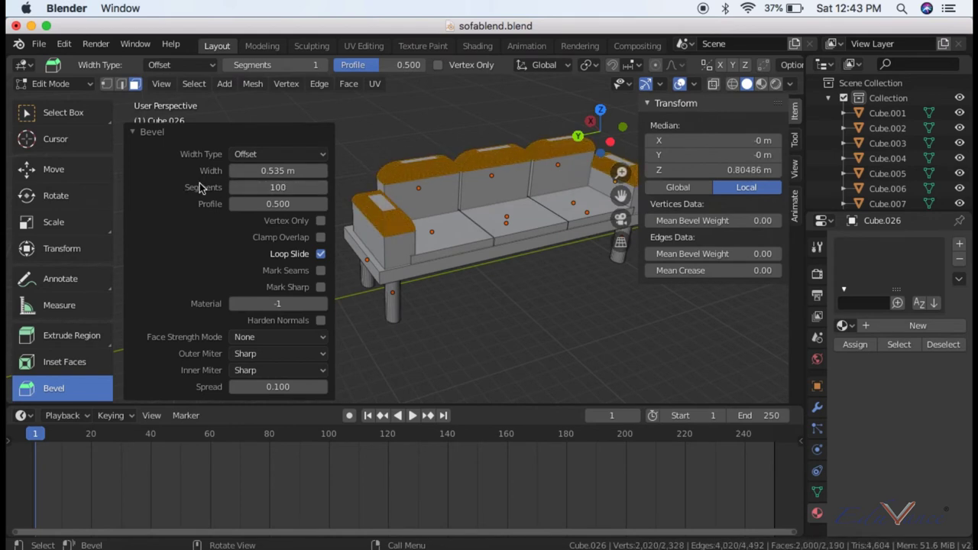
pyautogui.click(475, 350)
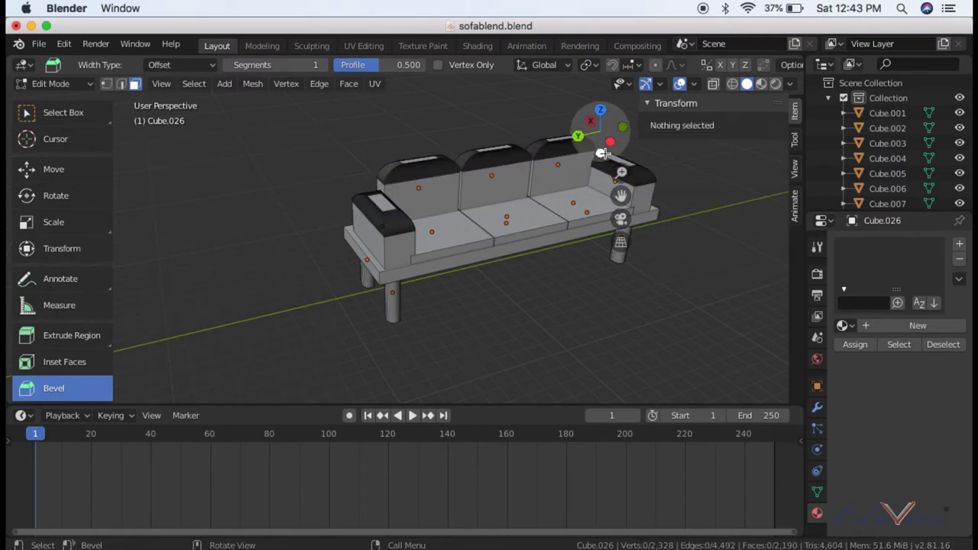
pyautogui.moveTo(592, 138); pyautogui.dragTo(601, 142)
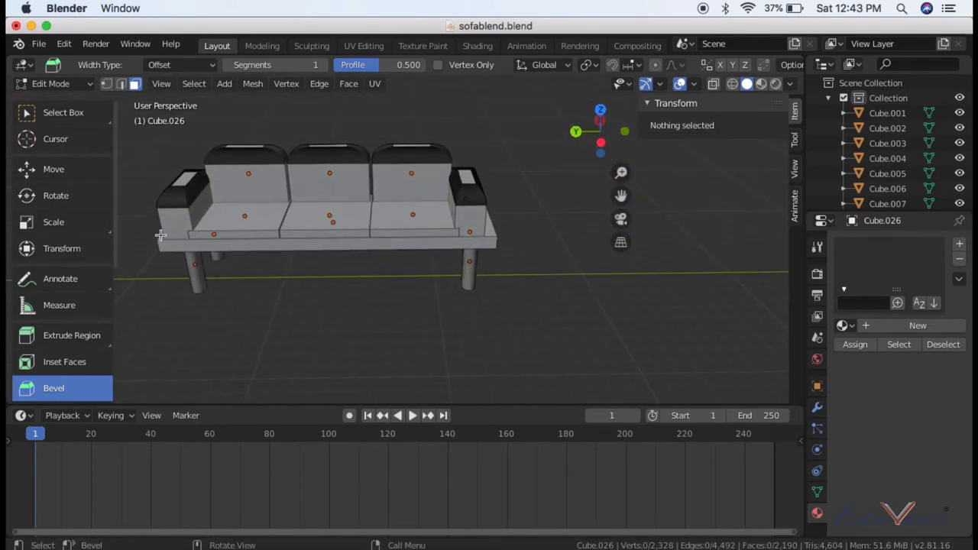
# Step: With box select active, select the front faces of the three backrests
pyautogui.click(75, 117)
pyautogui.moveTo(612, 147); pyautogui.dragTo(605, 153)
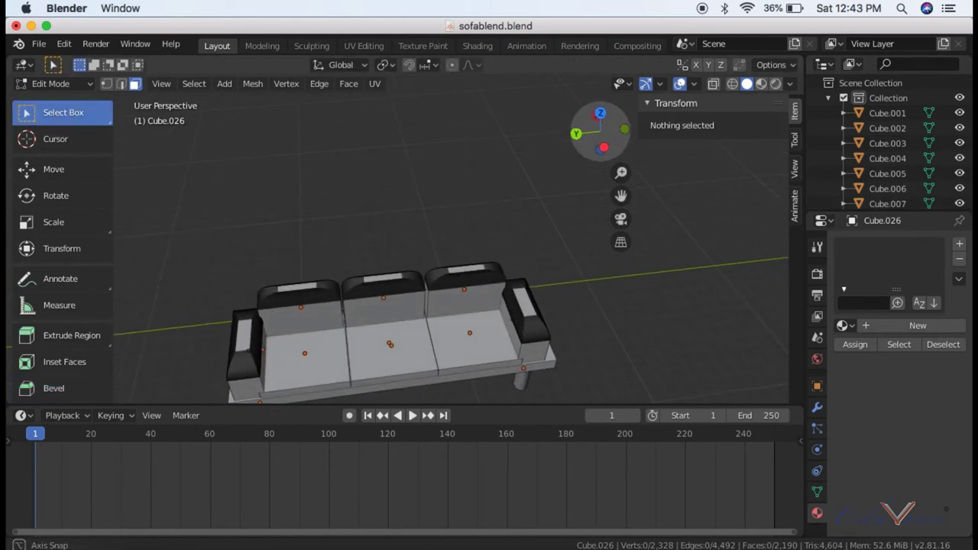
pyautogui.scroll(-3, 614, 179)
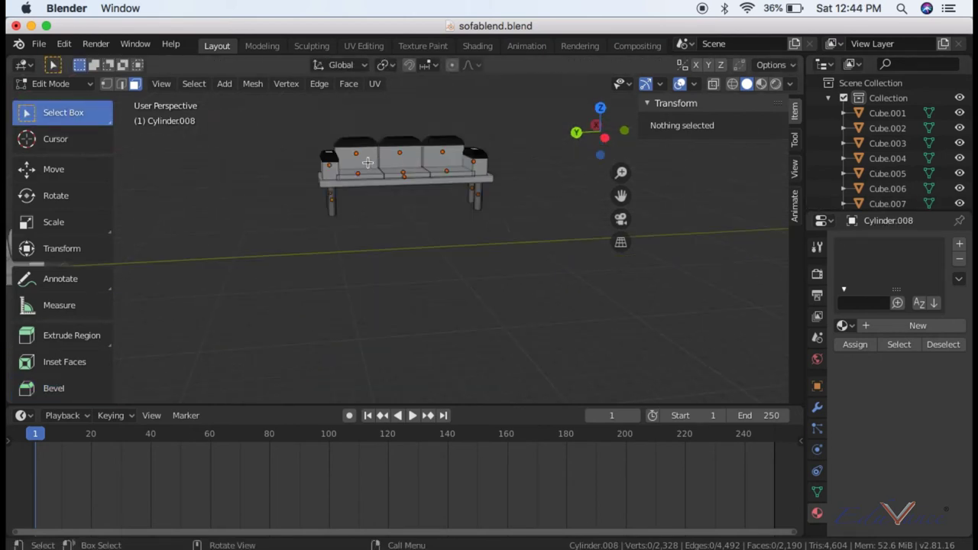
pyautogui.keyDown('shift'); pyautogui.click(356, 159); pyautogui.keyUp('shift')
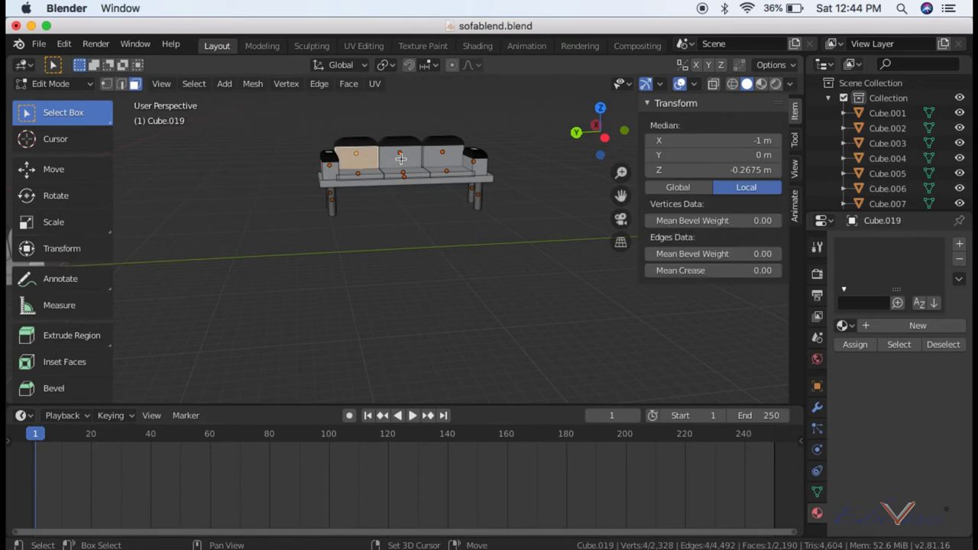
pyautogui.keyDown('shift'); pyautogui.click(400, 159); pyautogui.keyUp('shift')
pyautogui.keyDown('shift'); pyautogui.click(443, 158); pyautogui.keyUp('shift')
pyautogui.moveTo(587, 131); pyautogui.dragTo(585, 151)
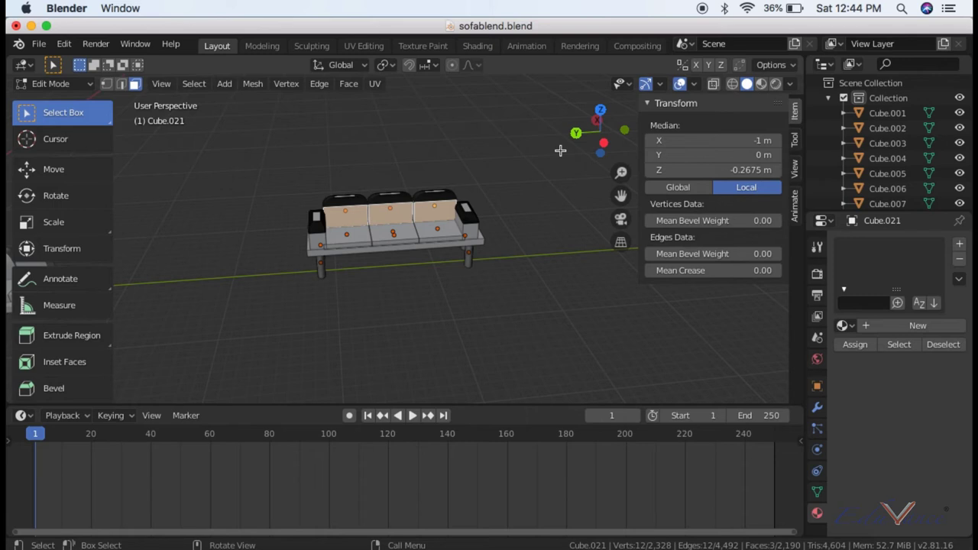
# Step: Add the top faces and front strips of the left, middle and right seats
pyautogui.scroll(6, 522, 178)
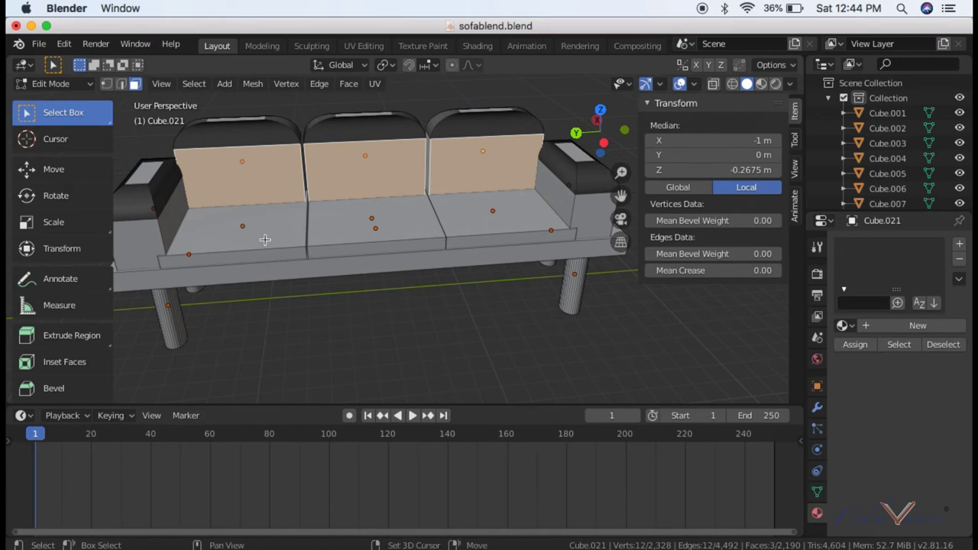
pyautogui.keyDown('shift'); pyautogui.click(268, 238); pyautogui.keyUp('shift')
pyautogui.keyDown('shift'); pyautogui.click(359, 239); pyautogui.keyUp('shift')
pyautogui.keyDown('shift'); pyautogui.click(480, 227); pyautogui.keyUp('shift')
pyautogui.keyDown('shift'); pyautogui.click(268, 257); pyautogui.keyUp('shift')
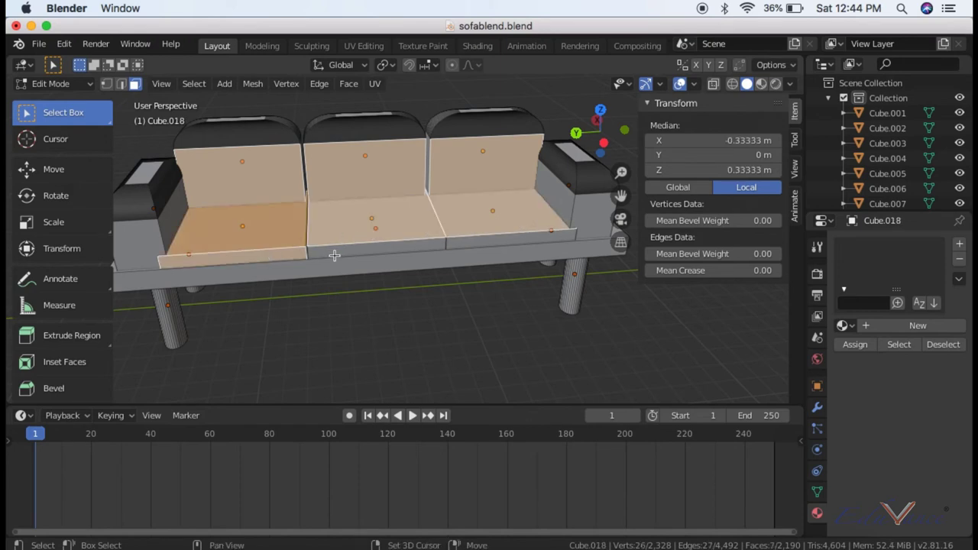
pyautogui.keyDown('shift'); pyautogui.click(365, 254); pyautogui.keyUp('shift')
pyautogui.keyDown('shift'); pyautogui.click(477, 242); pyautogui.keyUp('shift')
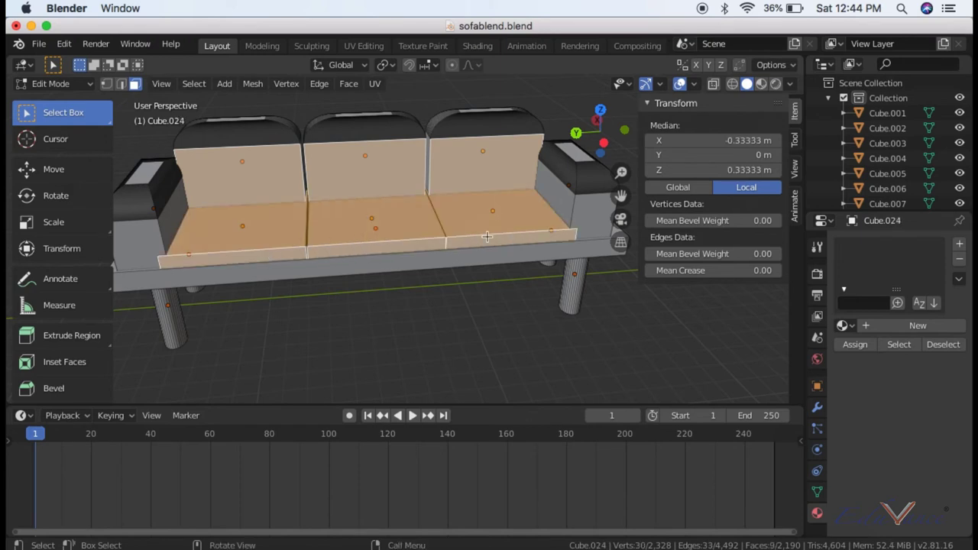
# Step: Add the inner and front faces of both armrests to the selection
pyautogui.keyDown('shift'); pyautogui.click(541, 205); pyautogui.keyUp('shift')
pyautogui.keyDown('shift'); pyautogui.click(590, 210); pyautogui.keyUp('shift')
pyautogui.keyDown('shift'); pyautogui.click(136, 243); pyautogui.keyUp('shift')
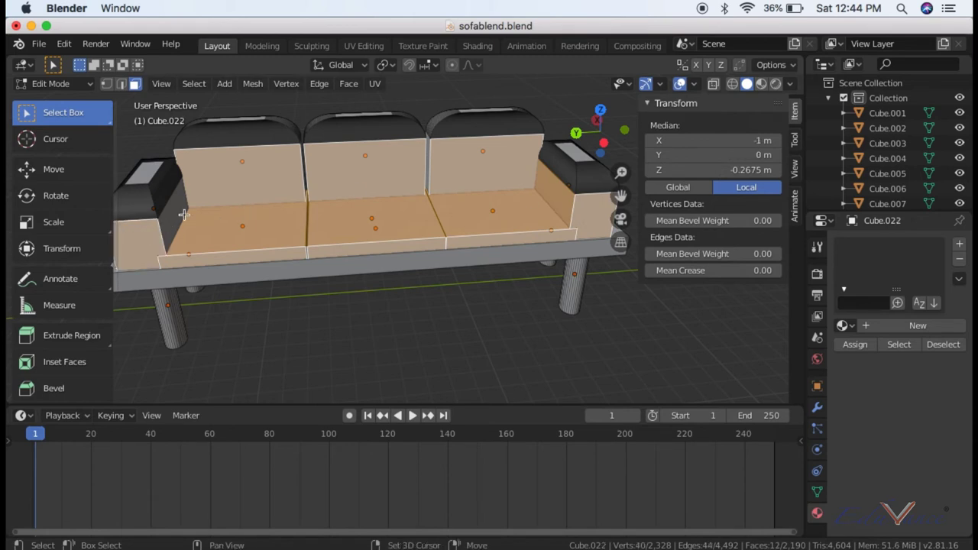
pyautogui.keyDown('shift'); pyautogui.click(172, 207); pyautogui.keyUp('shift')
# Step: From a front view, add the left arm and left seat cushion faces to the selection
pyautogui.moveTo(435, 157); pyautogui.dragTo(405, 155, button='middle')
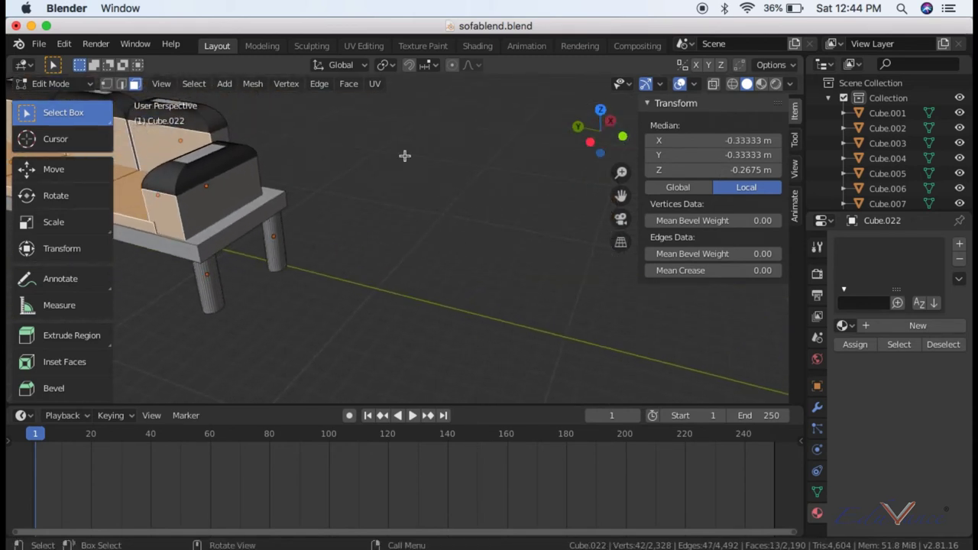
pyautogui.scroll(-5, 604, 195)
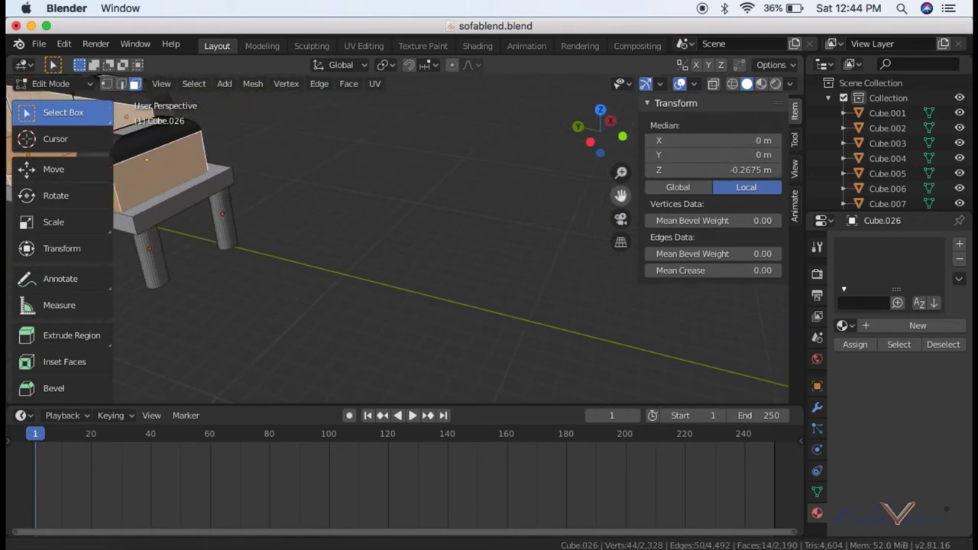
pyautogui.scroll(-5, 582, 194)
pyautogui.moveTo(604, 132); pyautogui.dragTo(560, 154)
pyautogui.scroll(2, 428, 133)
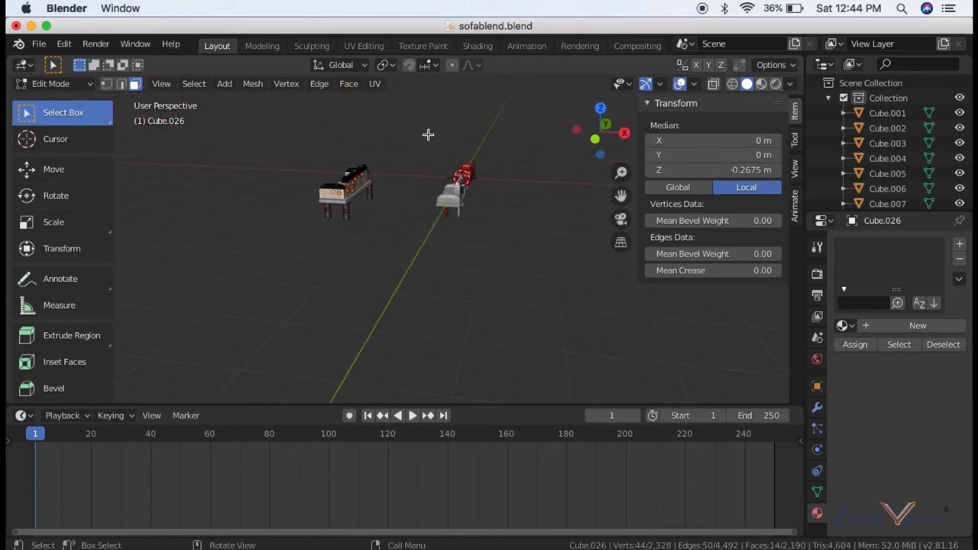
pyautogui.scroll(2, 421, 140)
pyautogui.scroll(3, 448, 144)
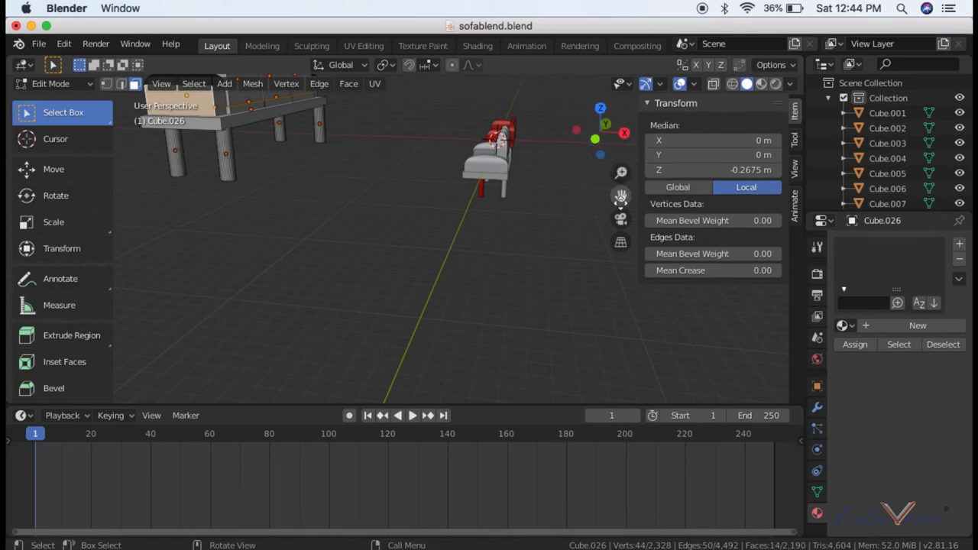
pyautogui.moveTo(619, 193); pyautogui.dragTo(619, 193)
pyautogui.moveTo(616, 134); pyautogui.dragTo(423, 133)
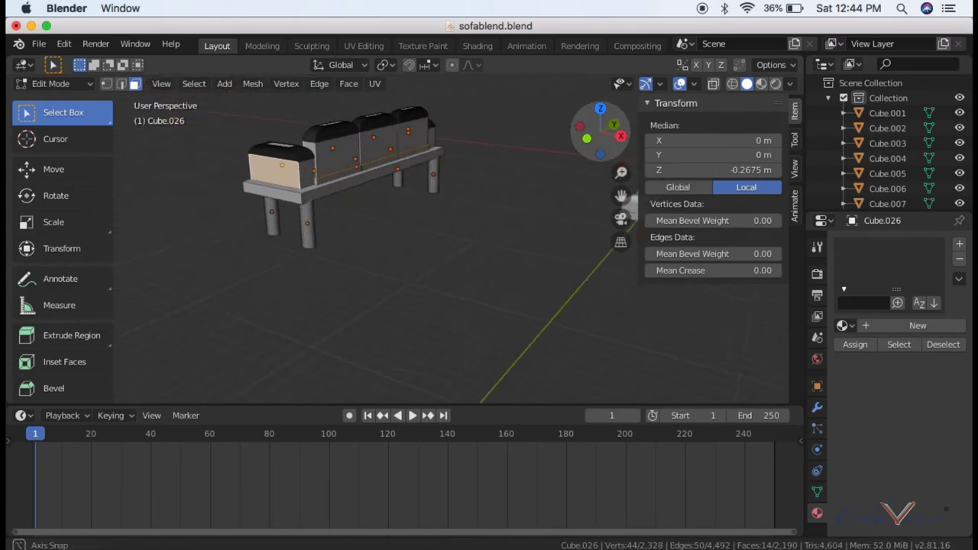
pyautogui.keyDown('shift'); pyautogui.click(396, 164); pyautogui.keyUp('shift')
pyautogui.keyDown('shift'); pyautogui.click(435, 166); pyautogui.keyUp('shift')
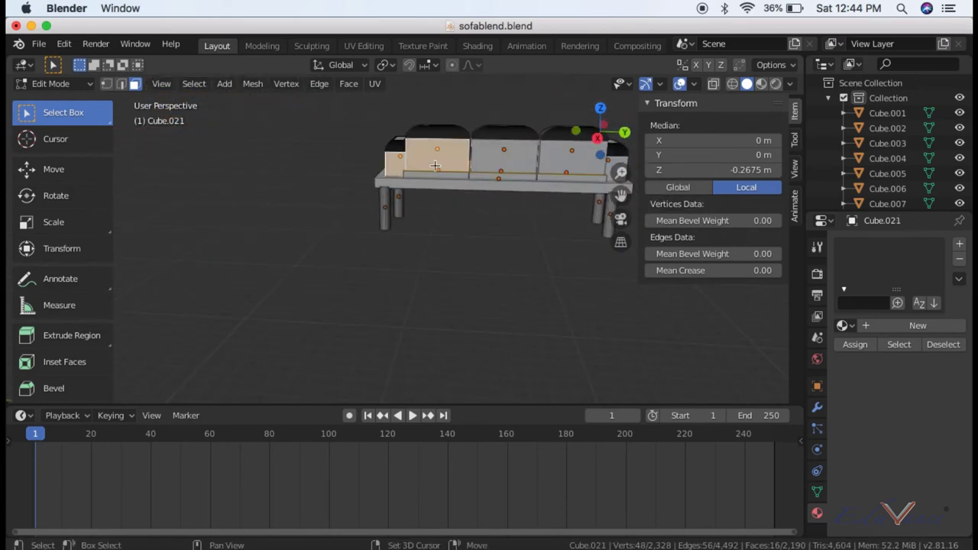
# Step: Add the middle and right seat cushions with the strips beneath them
pyautogui.keyDown('shift'); pyautogui.click(435, 174); pyautogui.keyUp('shift')
pyautogui.keyDown('shift'); pyautogui.click(490, 160); pyautogui.keyUp('shift')
pyautogui.keyDown('shift'); pyautogui.click(555, 158); pyautogui.keyUp('shift')
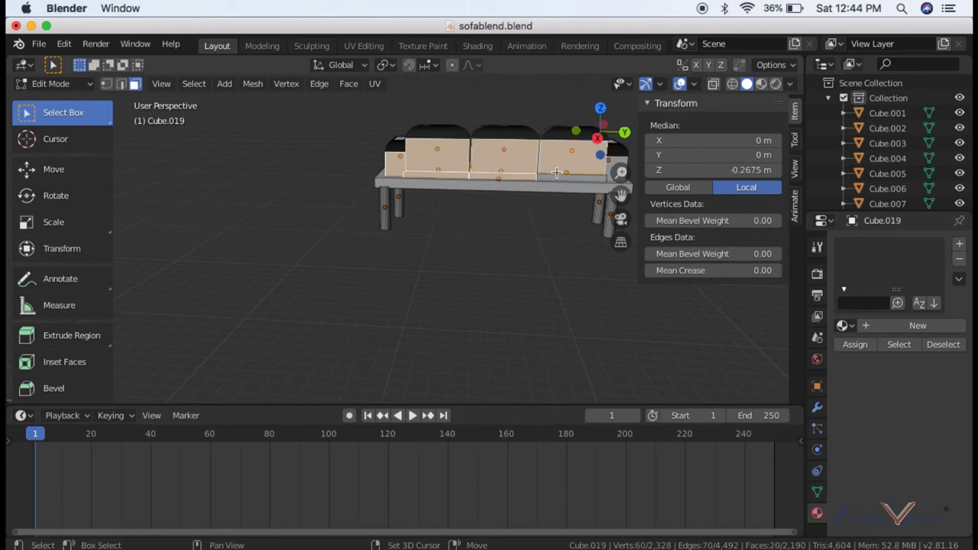
pyautogui.keyDown('shift'); pyautogui.click(558, 177); pyautogui.keyUp('shift')
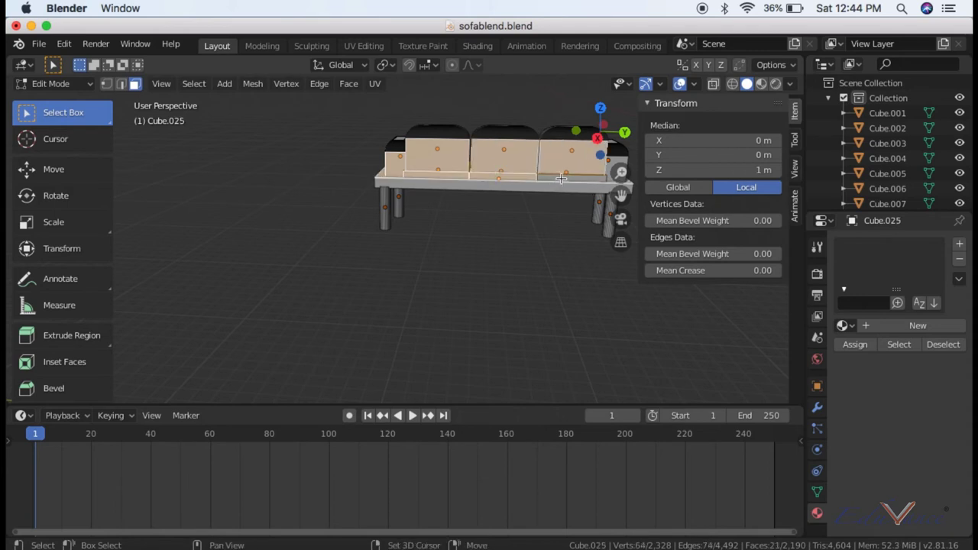
pyautogui.keyDown('shift'); pyautogui.click(561, 178); pyautogui.keyUp('shift')
# Step: Add the remaining cushion front faces plus the left and right armrest tops
pyautogui.moveTo(600, 132); pyautogui.dragTo(616, 157)
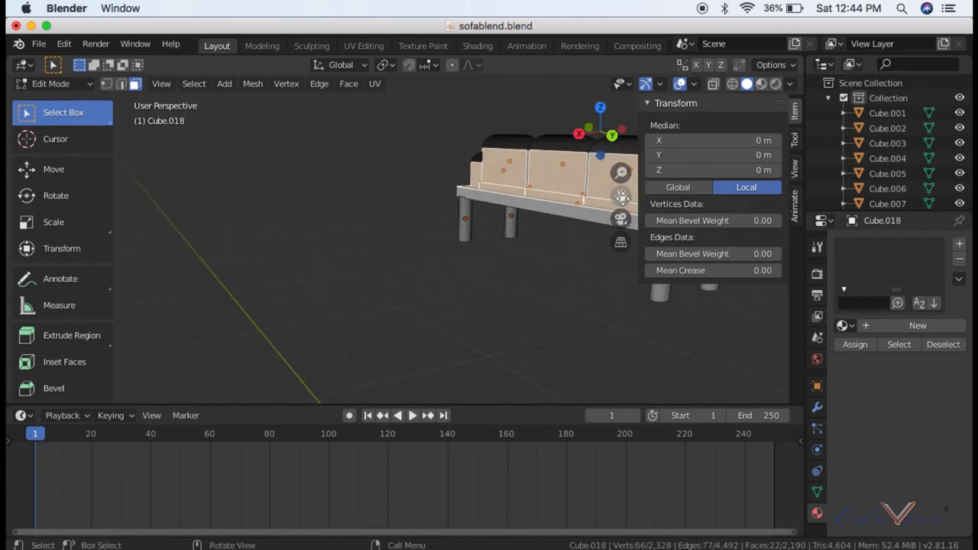
pyautogui.moveTo(623, 197); pyautogui.dragTo(475, 208)
pyautogui.keyDown('shift'); pyautogui.click(447, 138); pyautogui.keyUp('shift')
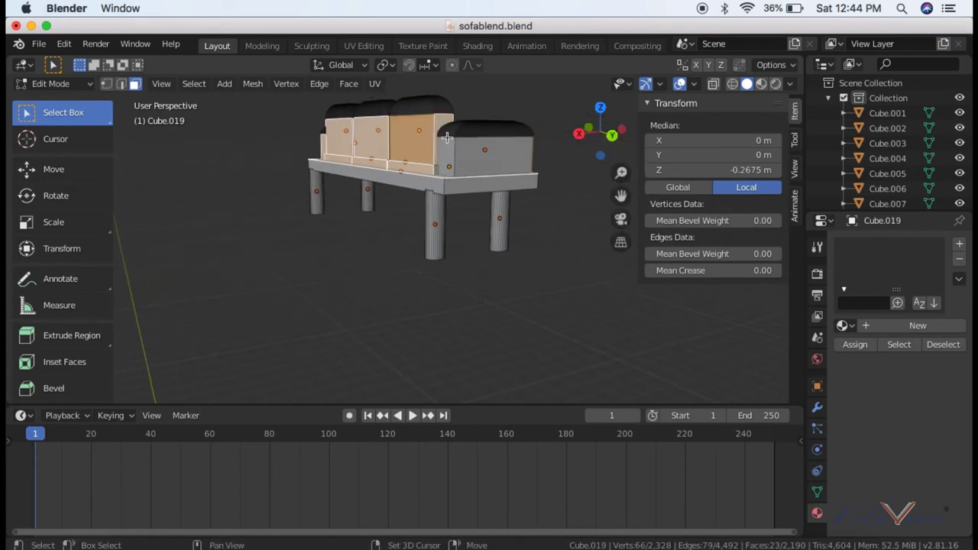
pyautogui.keyDown('shift'); pyautogui.click(453, 160); pyautogui.keyUp('shift')
pyautogui.moveTo(601, 131)
pyautogui.mouseDown()
pyautogui.moveTo(588, 126)
pyautogui.moveTo(612, 141)
pyautogui.mouseUp()
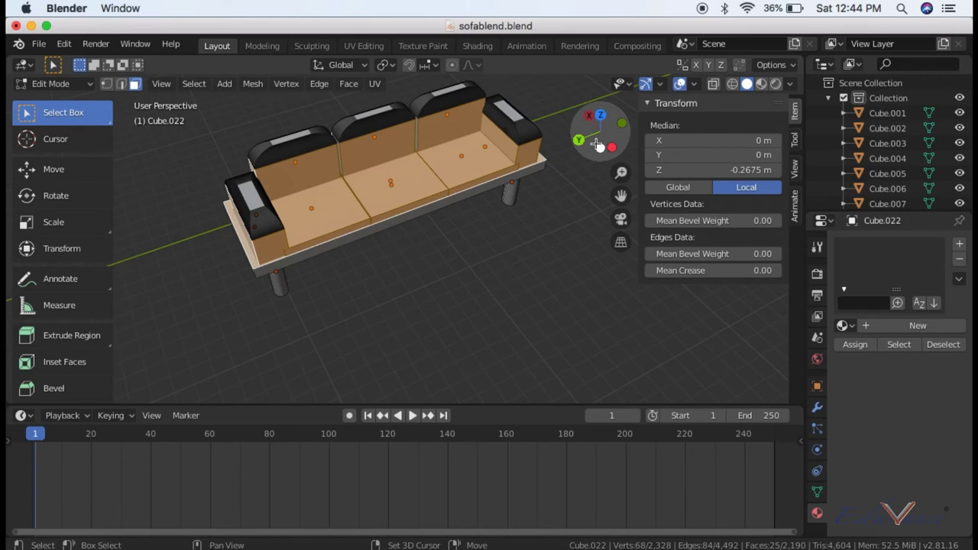
pyautogui.keyDown('shift'); pyautogui.click(261, 190); pyautogui.keyUp('shift')
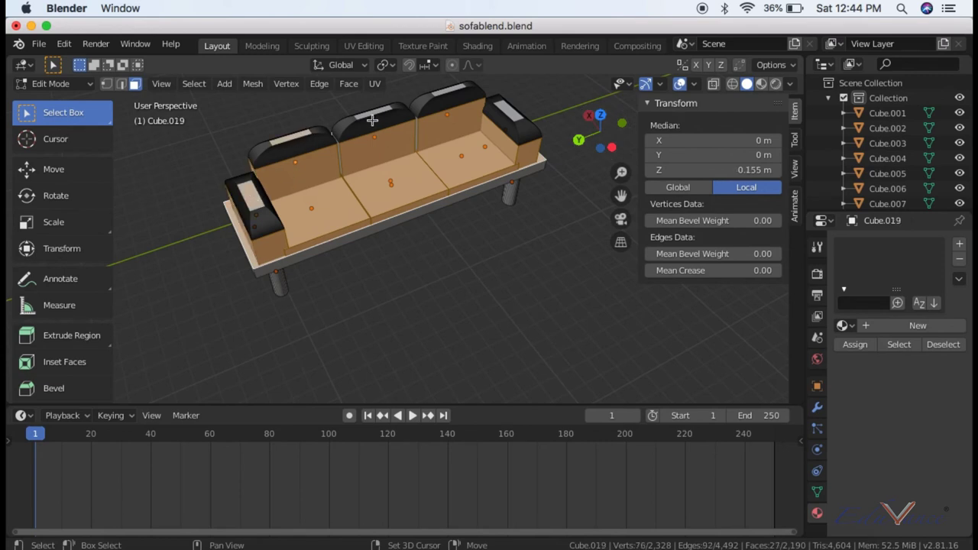
pyautogui.keyDown('shift'); pyautogui.click(509, 112); pyautogui.keyUp('shift')
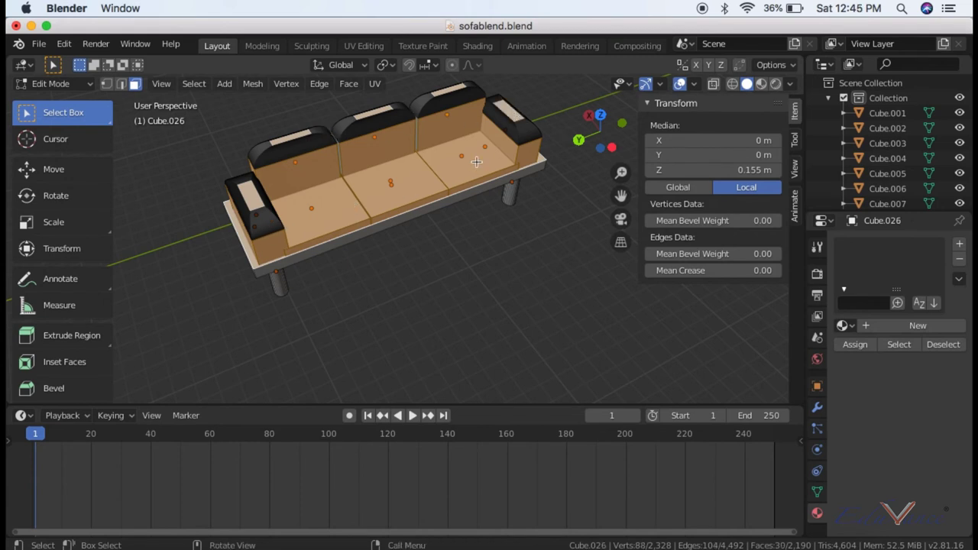
# Step: Add the bottom base plank and the bench-top faces to the selection, orbiting to check
pyautogui.moveTo(621, 138); pyautogui.dragTo(474, 171)
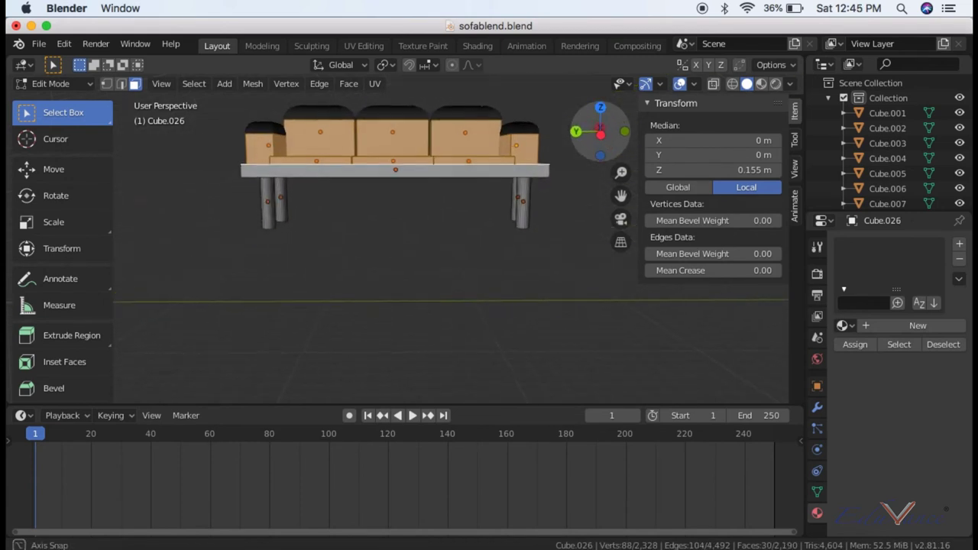
pyautogui.keyDown('shift'); pyautogui.click(544, 172); pyautogui.keyUp('shift')
pyautogui.moveTo(589, 159); pyautogui.dragTo(429, 206)
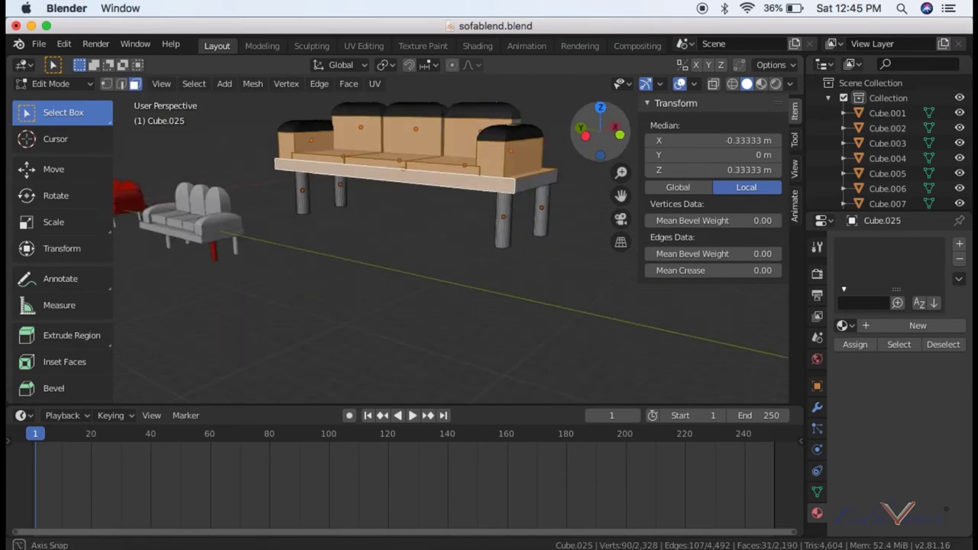
pyautogui.keyDown('shift'); pyautogui.click(411, 208); pyautogui.keyUp('shift')
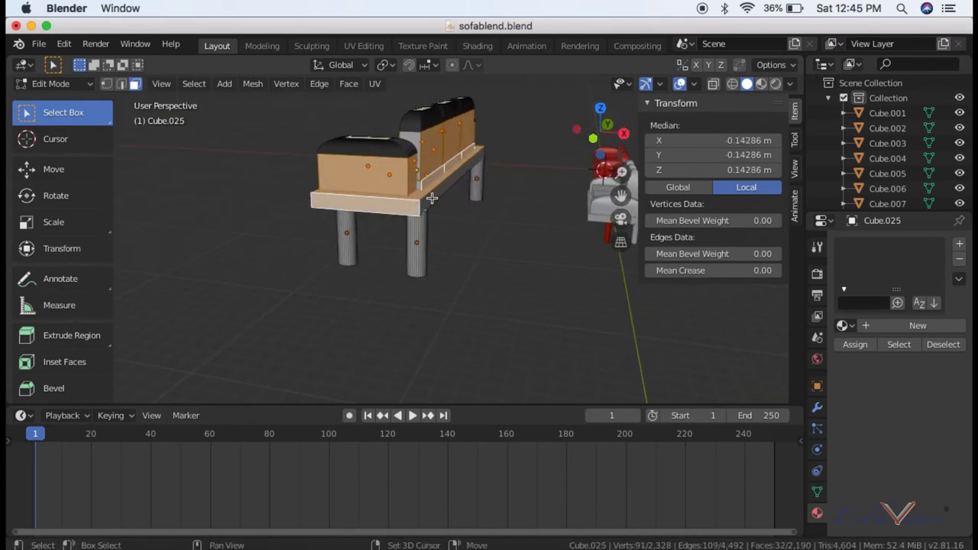
pyautogui.keyDown('shift'); pyautogui.click(432, 199); pyautogui.keyUp('shift')
pyautogui.moveTo(600, 131); pyautogui.dragTo(373, 164)
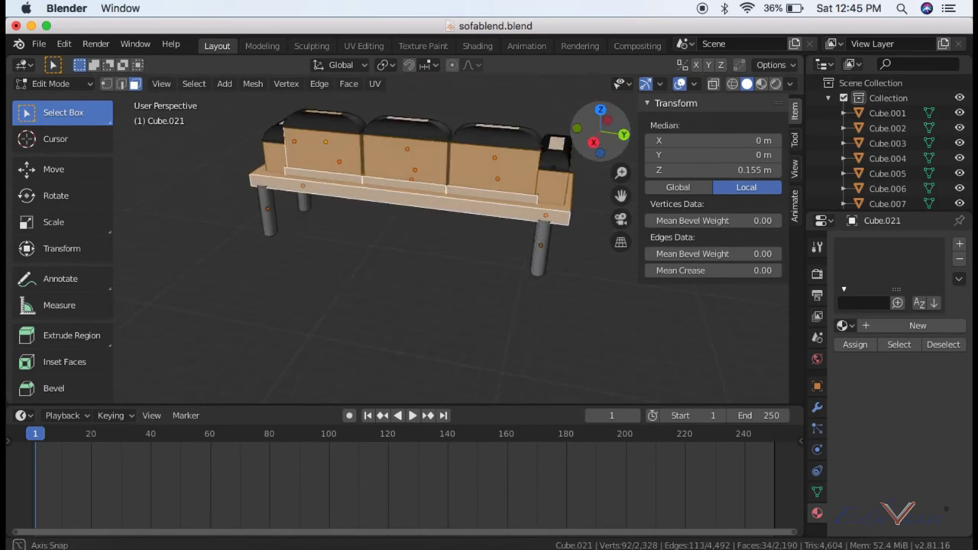
pyautogui.moveTo(589, 136)
pyautogui.mouseDown()
pyautogui.moveTo(604, 138)
pyautogui.moveTo(541, 152)
pyautogui.mouseUp()
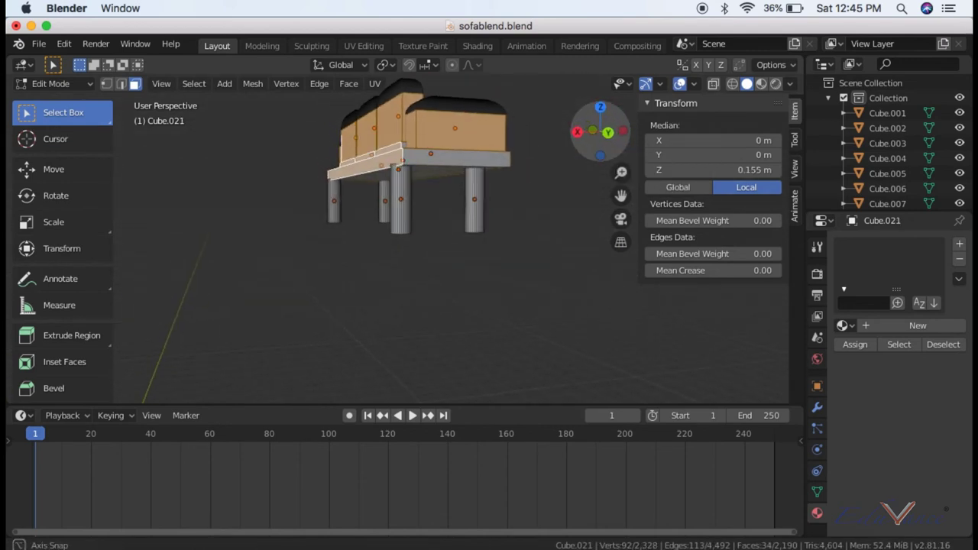
pyautogui.keyDown('shift'); pyautogui.click(463, 155); pyautogui.keyUp('shift')
pyautogui.moveTo(601, 132); pyautogui.dragTo(569, 136)
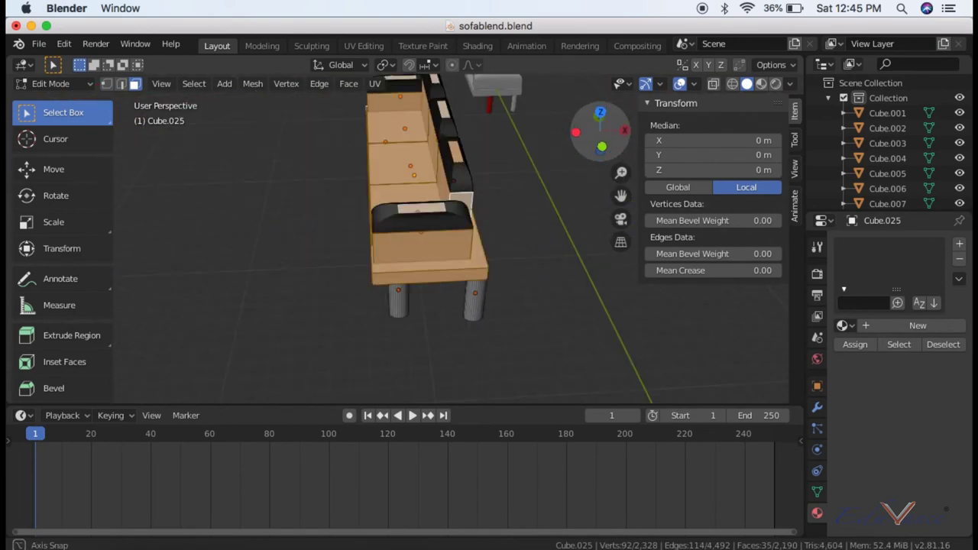
pyautogui.moveTo(569, 136)
pyautogui.mouseDown()
pyautogui.moveTo(601, 132)
pyautogui.moveTo(378, 145)
pyautogui.mouseUp()
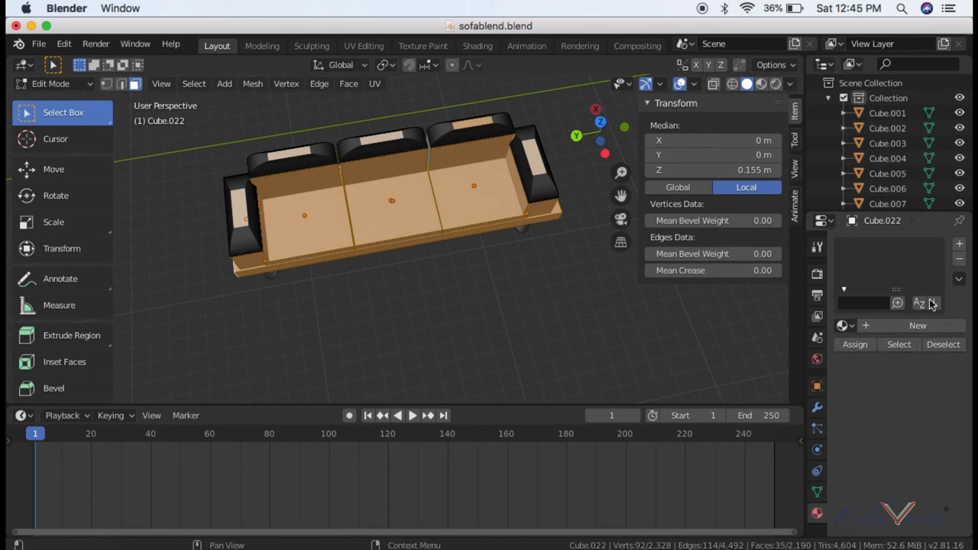
# Step: Create a new material slot and material, and set its colour to bright red
pyautogui.click(960, 244)
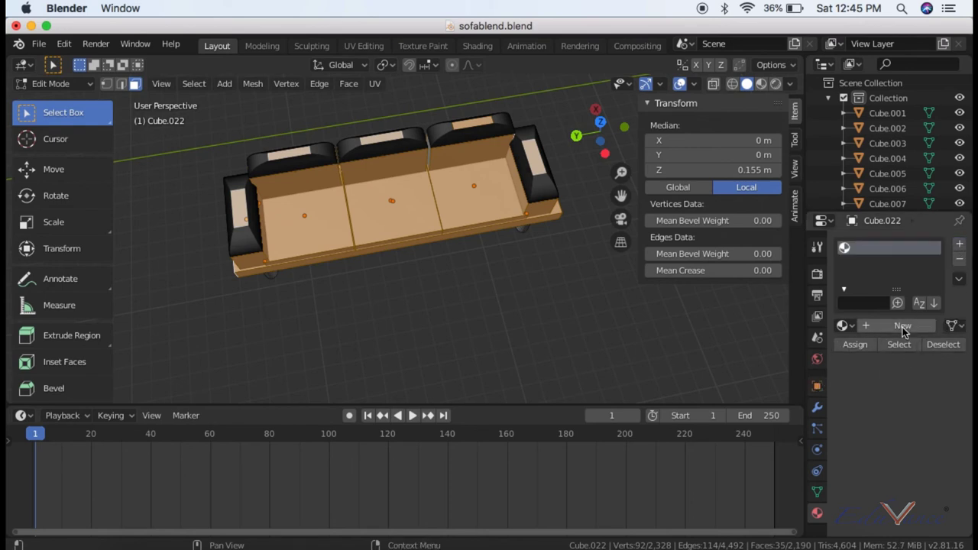
pyautogui.click(906, 326)
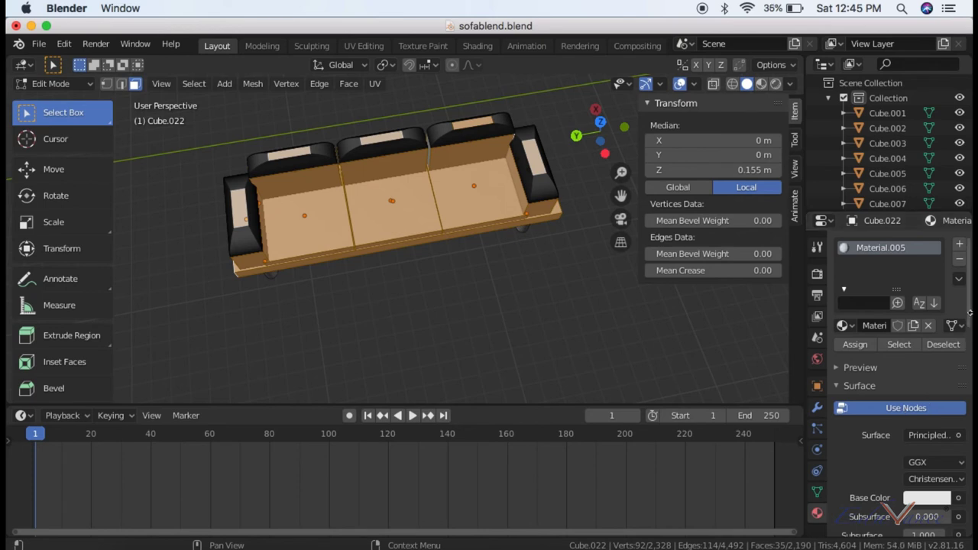
pyautogui.scroll(-5, 955, 360)
pyautogui.scroll(-5, 947, 398)
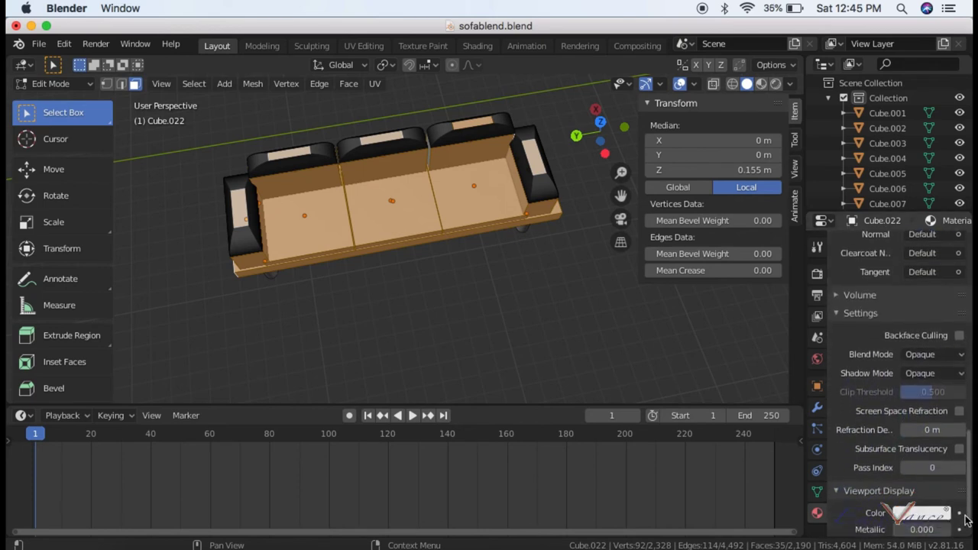
pyautogui.scroll(-5, 940, 444)
pyautogui.scroll(-3, 932, 489)
pyautogui.click(931, 490)
pyautogui.moveTo(833, 433); pyautogui.dragTo(917, 432)
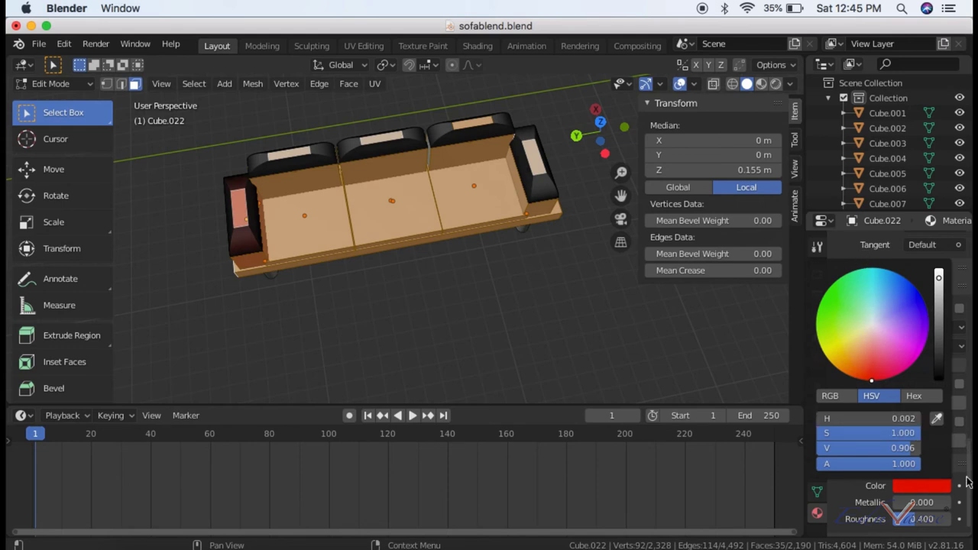
pyautogui.scroll(5, 940, 444)
pyautogui.scroll(5, 902, 397)
pyautogui.scroll(5, 864, 351)
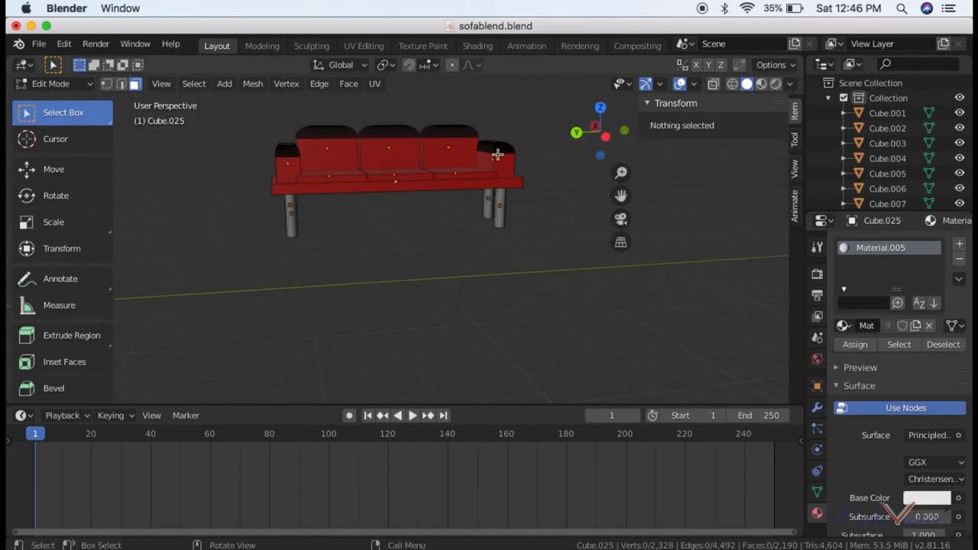
# Step: Inspect the red sofa from several angles, briefly toggling the right seat back face loop
pyautogui.moveTo(497, 153); pyautogui.dragTo(592, 142, button='middle')
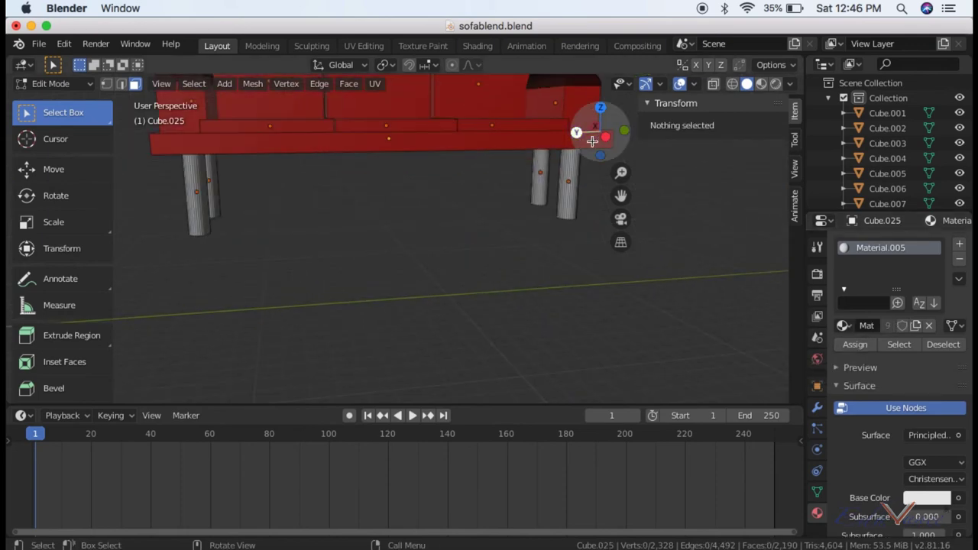
pyautogui.moveTo(592, 142); pyautogui.dragTo(584, 130)
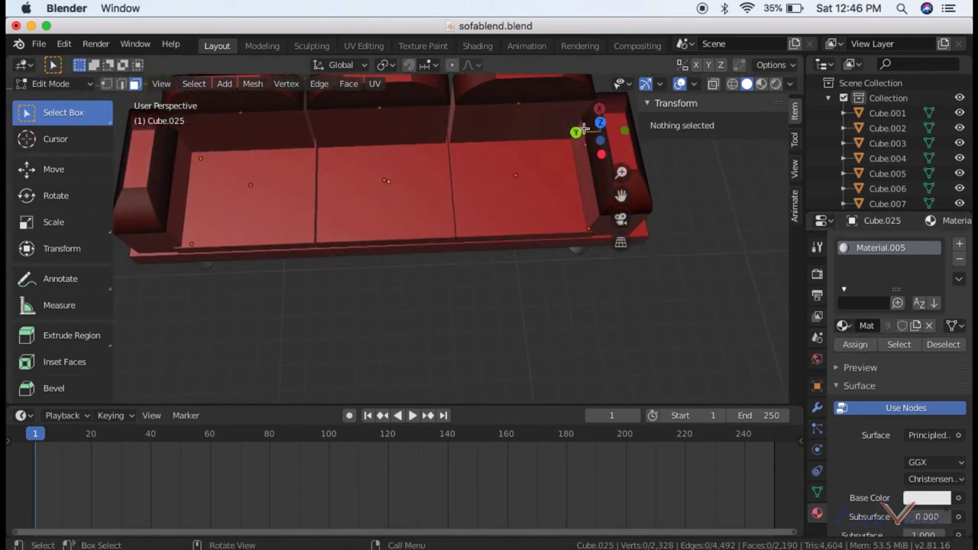
pyautogui.moveTo(601, 146)
pyautogui.mouseDown()
pyautogui.moveTo(589, 123)
pyautogui.moveTo(569, 136)
pyautogui.mouseUp()
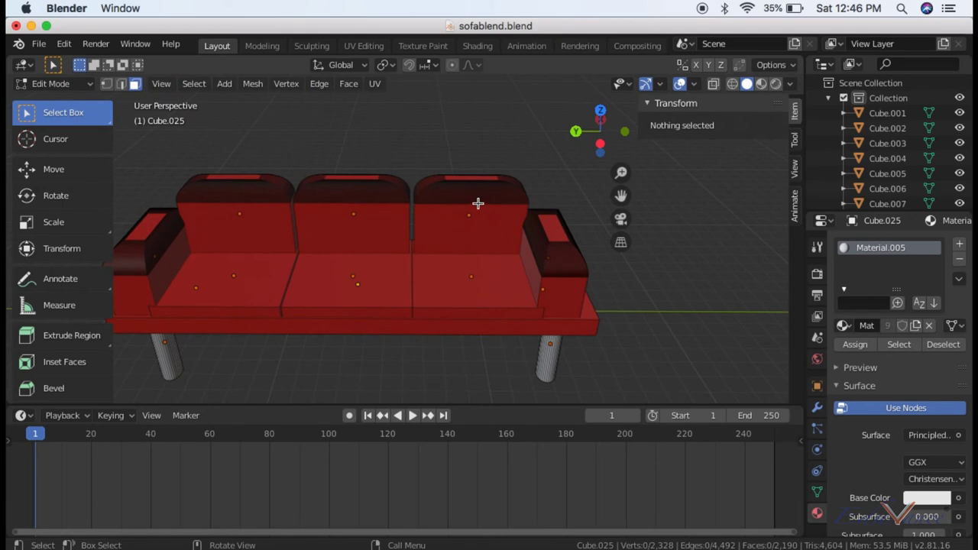
pyautogui.keyDown('alt'); pyautogui.click(464, 203); pyautogui.keyUp('alt')
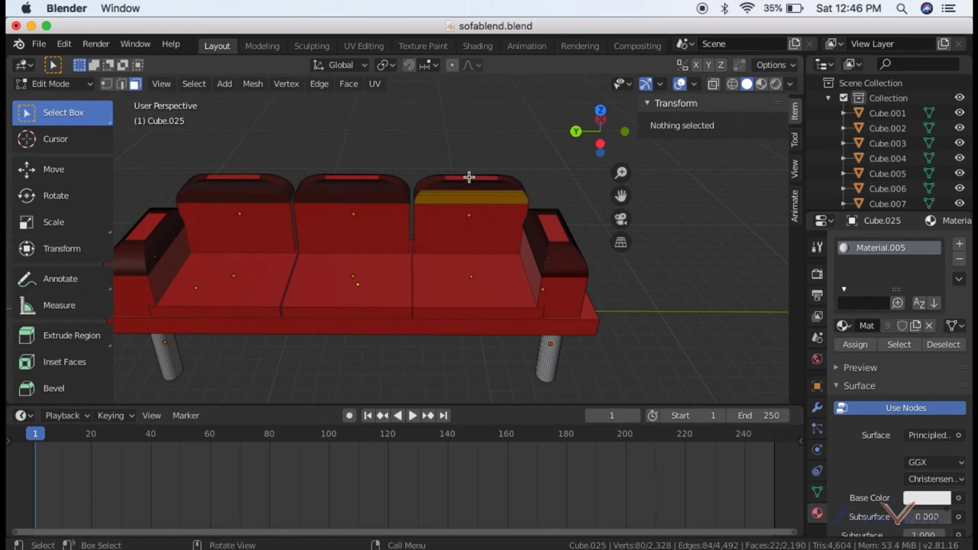
pyautogui.click(544, 145)
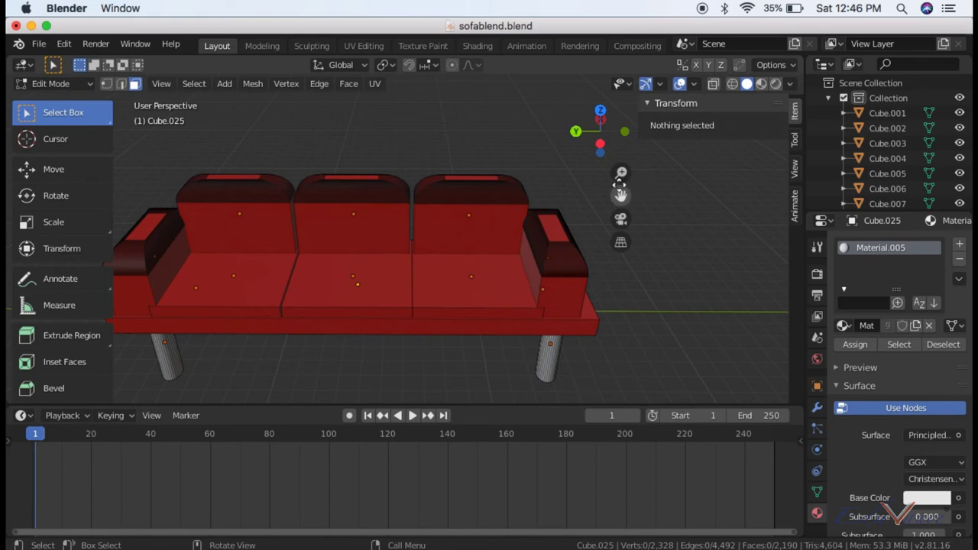
pyautogui.moveTo(604, 126)
pyautogui.mouseDown()
pyautogui.moveTo(589, 133)
pyautogui.moveTo(603, 127)
pyautogui.mouseUp()
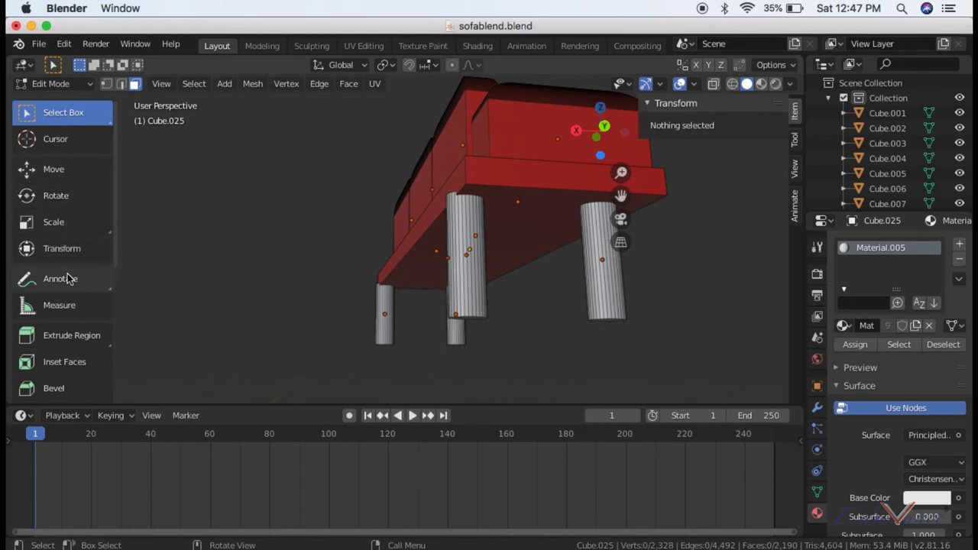
# Step: Switch to Object Mode and nudge front leg Cylinder.009 slightly along X
pyautogui.click(61, 176)
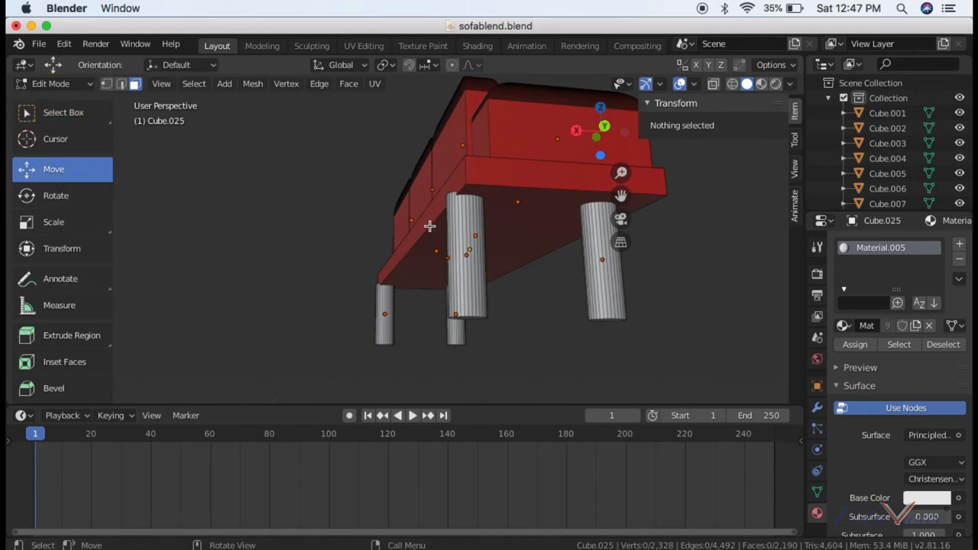
pyautogui.click(65, 111)
pyautogui.click(53, 83)
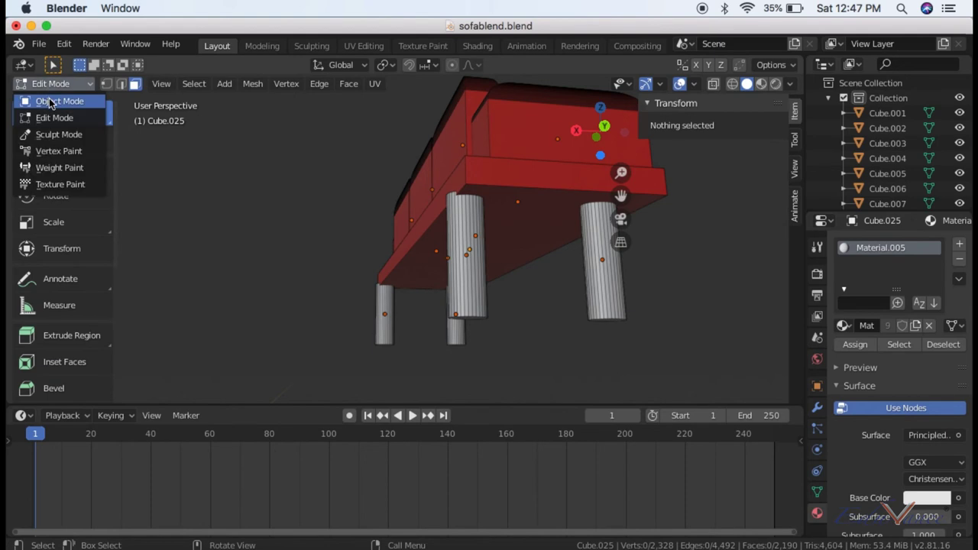
pyautogui.click(53, 98)
pyautogui.click(465, 254)
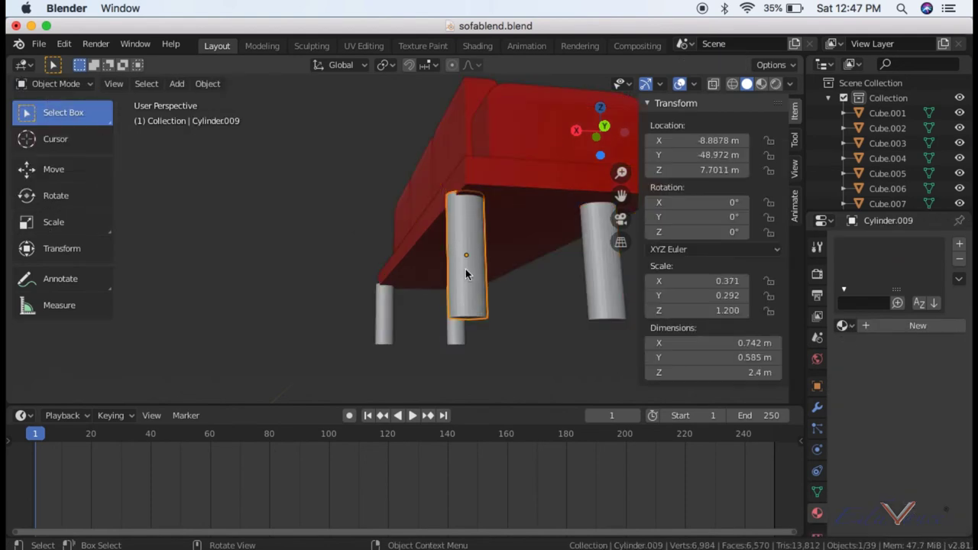
pyautogui.click(53, 169)
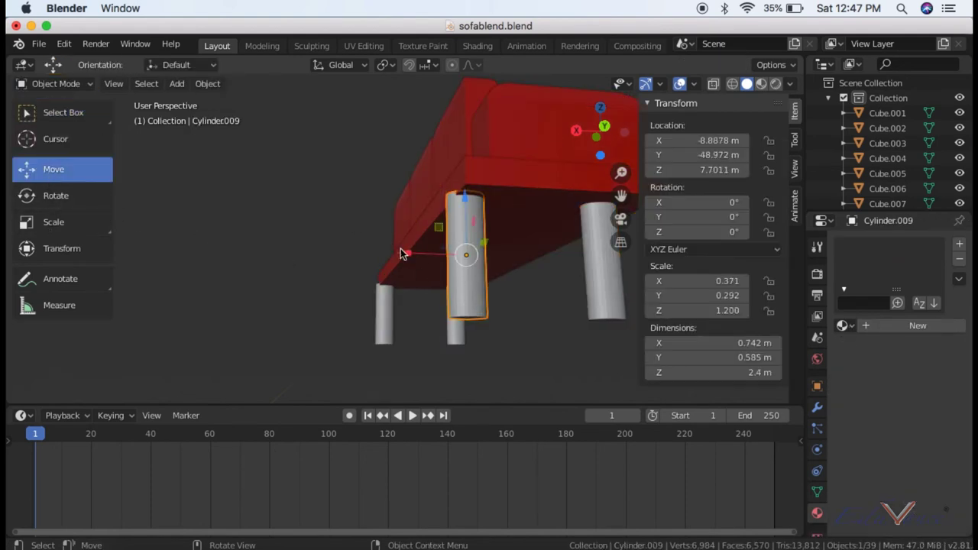
pyautogui.moveTo(404, 253); pyautogui.dragTo(425, 256)
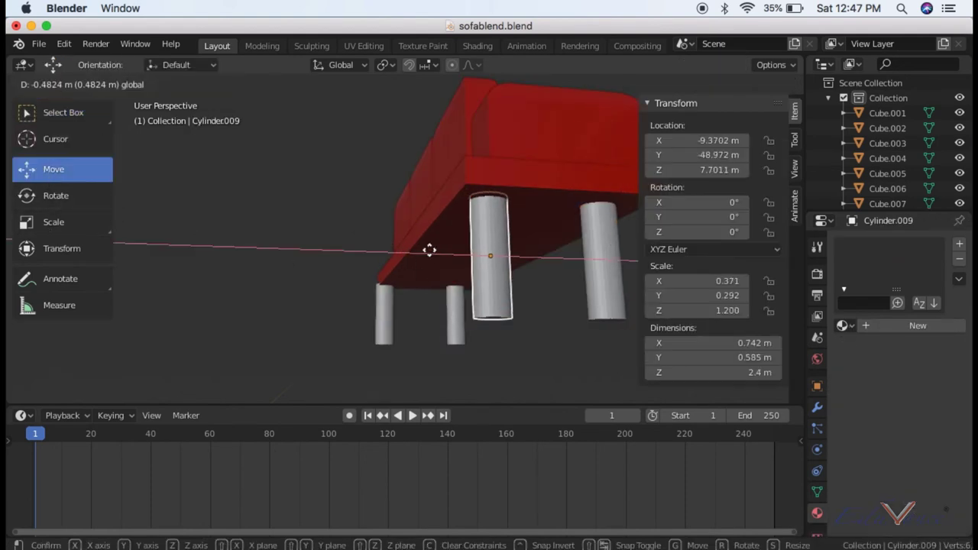
pyautogui.click(542, 334)
# Step: Shift legs Cylinder.010 and Cylinder.008 slightly along the X axis
pyautogui.moveTo(345, 318); pyautogui.dragTo(352, 312)
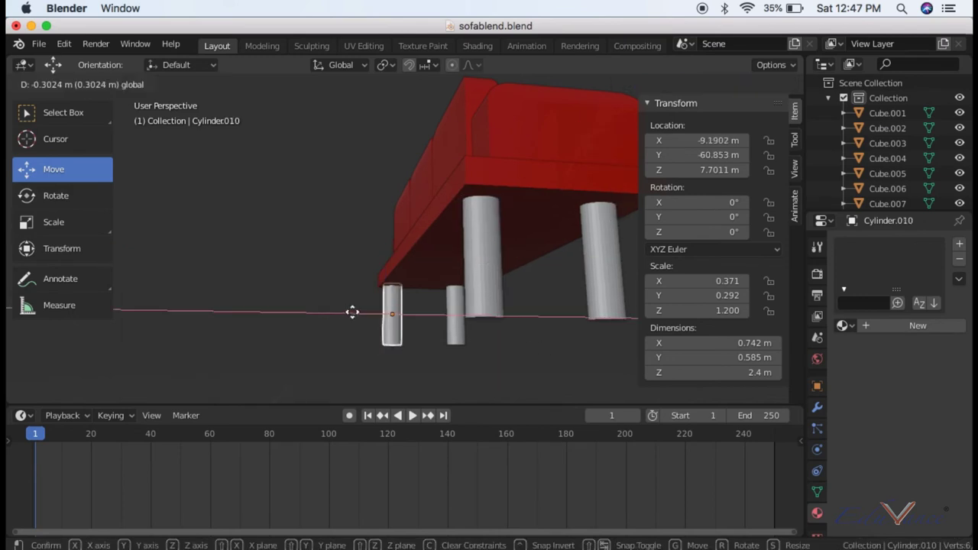
pyautogui.click(353, 312)
pyautogui.click(457, 325)
pyautogui.moveTo(597, 152); pyautogui.dragTo(596, 154)
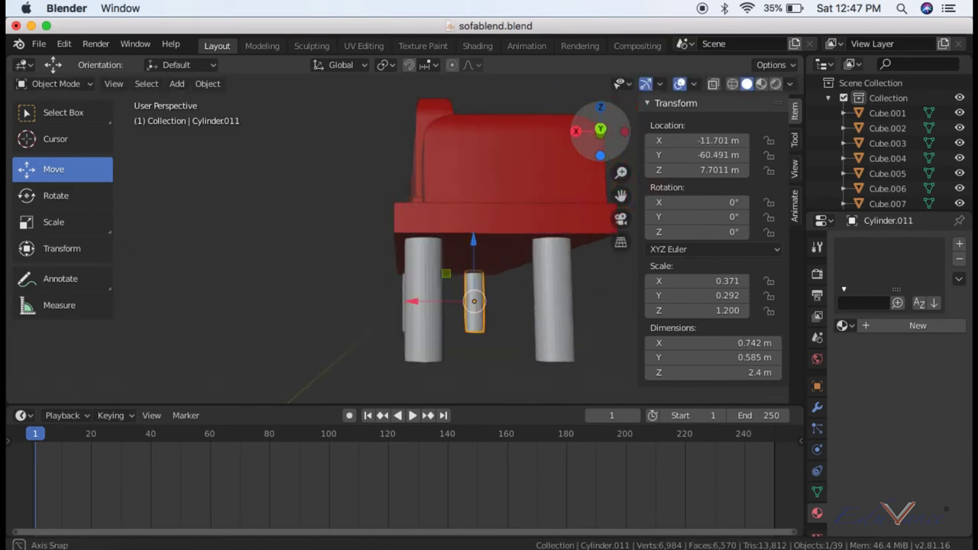
pyautogui.click(520, 315)
pyautogui.moveTo(518, 317); pyautogui.dragTo(516, 313)
pyautogui.click(469, 319)
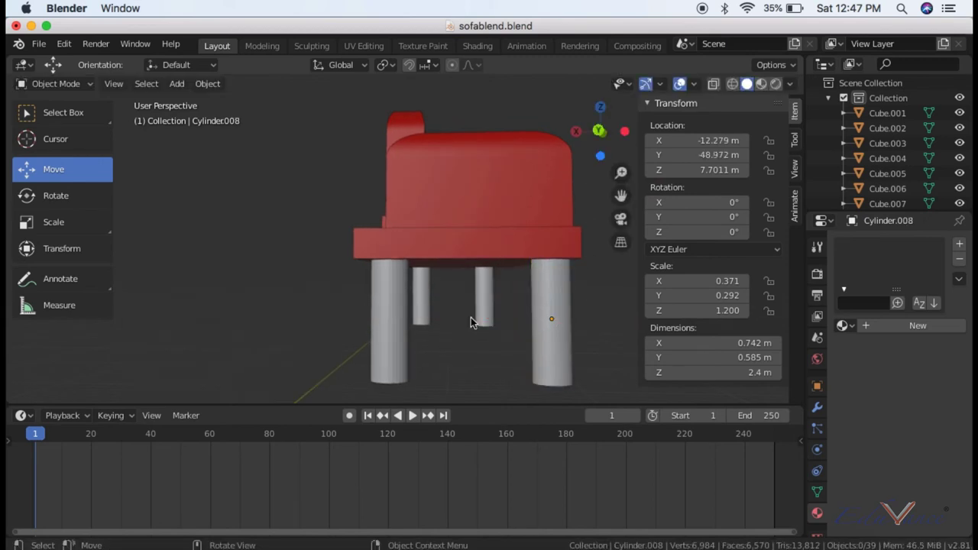
# Step: Move leg Cylinder.011 along X, then slide it along Y toward the base
pyautogui.moveTo(625, 136); pyautogui.dragTo(590, 131)
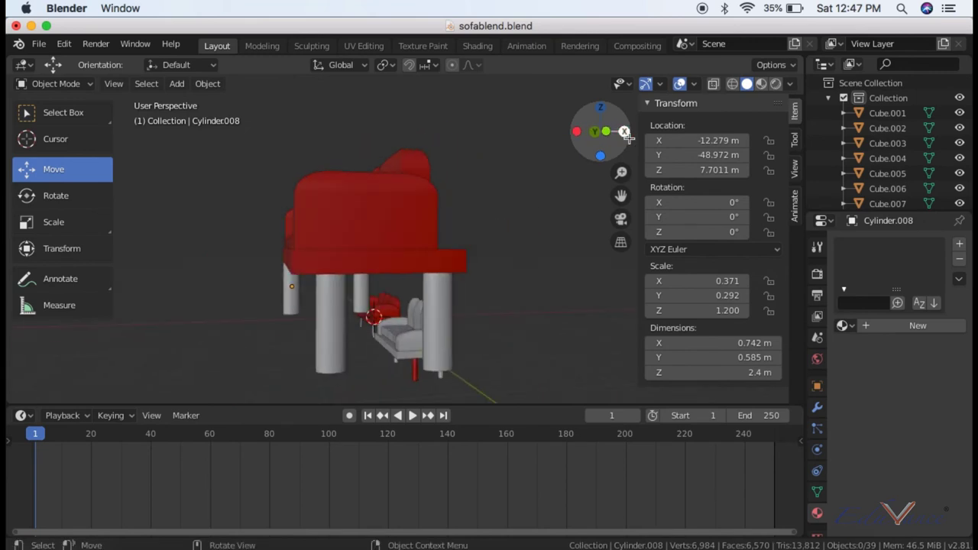
pyautogui.click(342, 323)
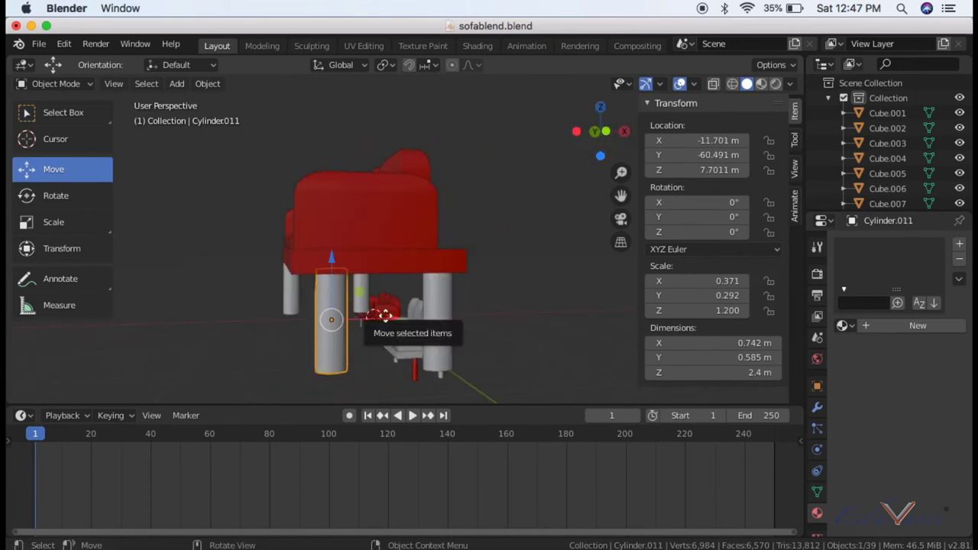
pyautogui.moveTo(381, 324); pyautogui.dragTo(367, 319)
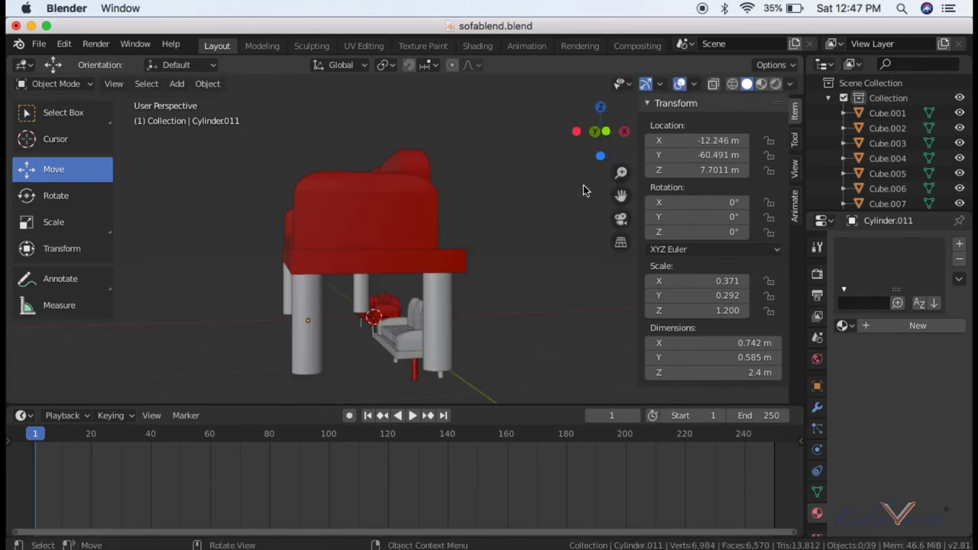
pyautogui.moveTo(592, 132); pyautogui.dragTo(602, 135)
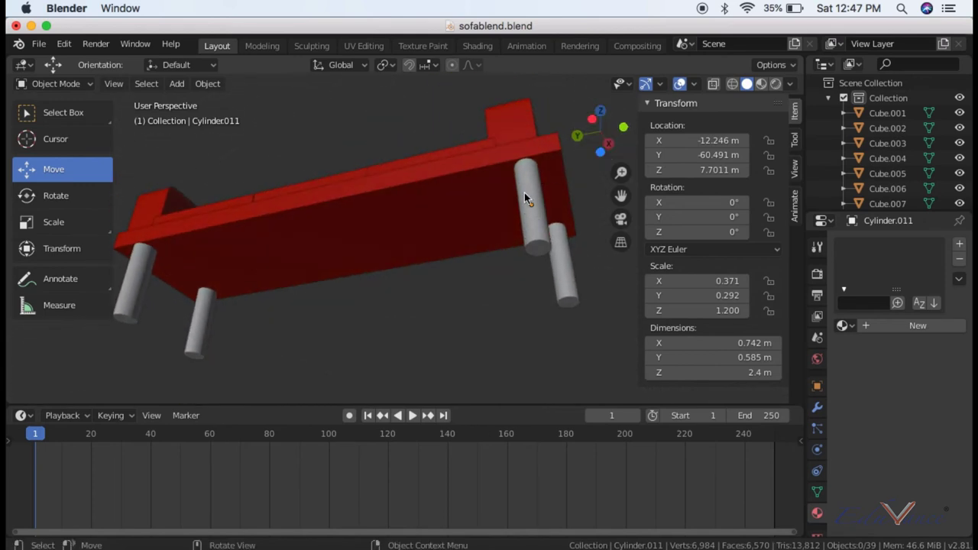
pyautogui.click(524, 193)
pyautogui.moveTo(474, 217); pyautogui.dragTo(505, 208)
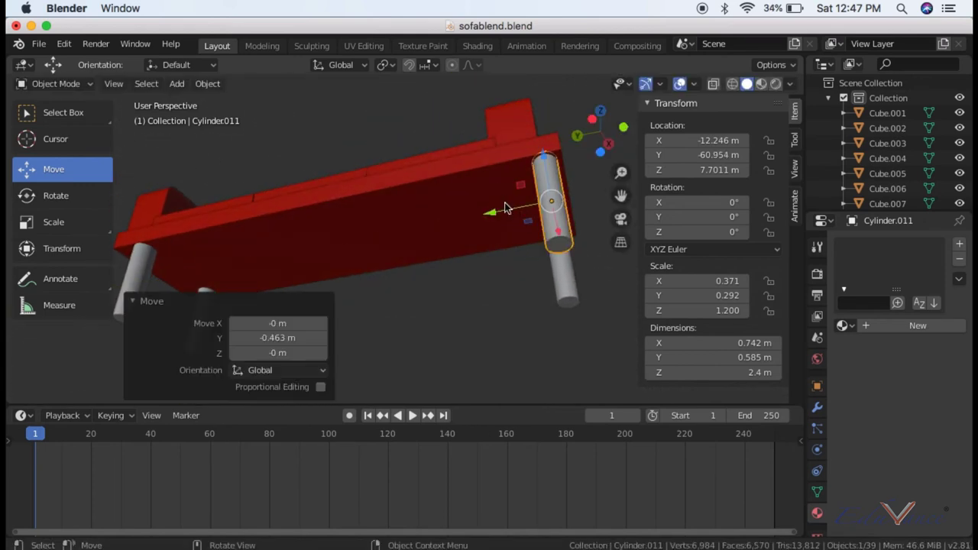
# Step: Bring Cylinder.010 under the base and Cylinder.008 to X -12.224 m, Y -48.525 m
pyautogui.click(589, 206)
pyautogui.click(571, 279)
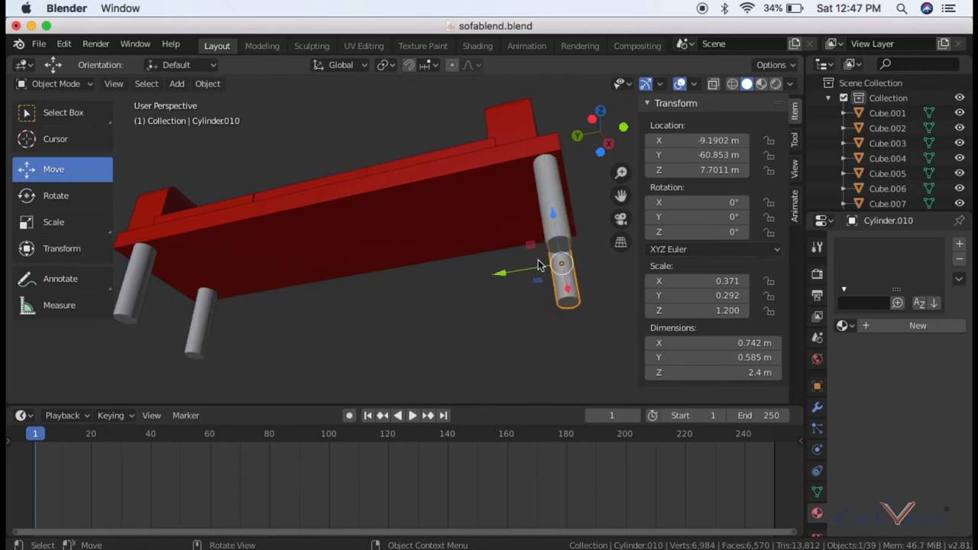
pyautogui.moveTo(601, 131)
pyautogui.mouseDown()
pyautogui.moveTo(519, 232)
pyautogui.moveTo(495, 220)
pyautogui.mouseUp()
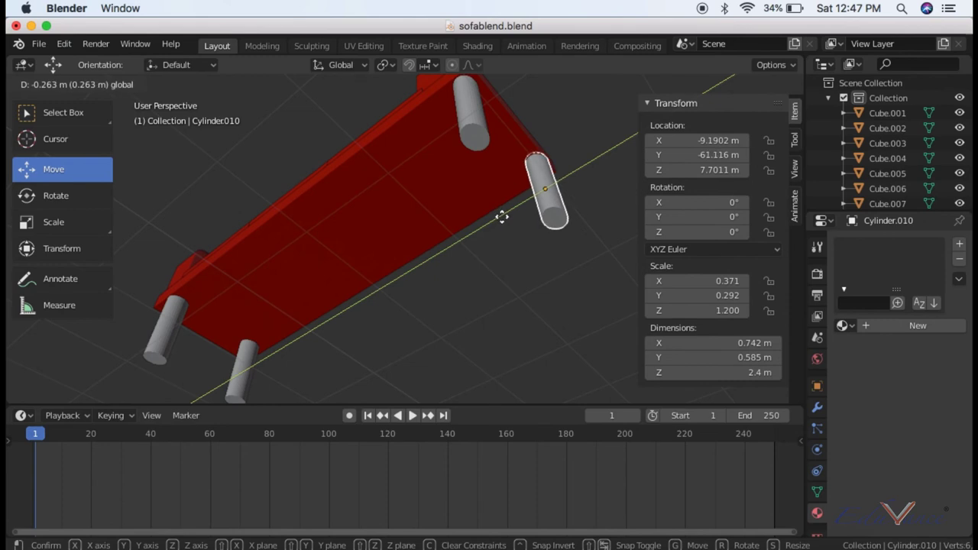
pyautogui.moveTo(600, 132)
pyautogui.mouseDown()
pyautogui.moveTo(565, 199)
pyautogui.moveTo(369, 188)
pyautogui.moveTo(370, 205)
pyautogui.moveTo(348, 206)
pyautogui.mouseUp()
pyautogui.click(400, 183)
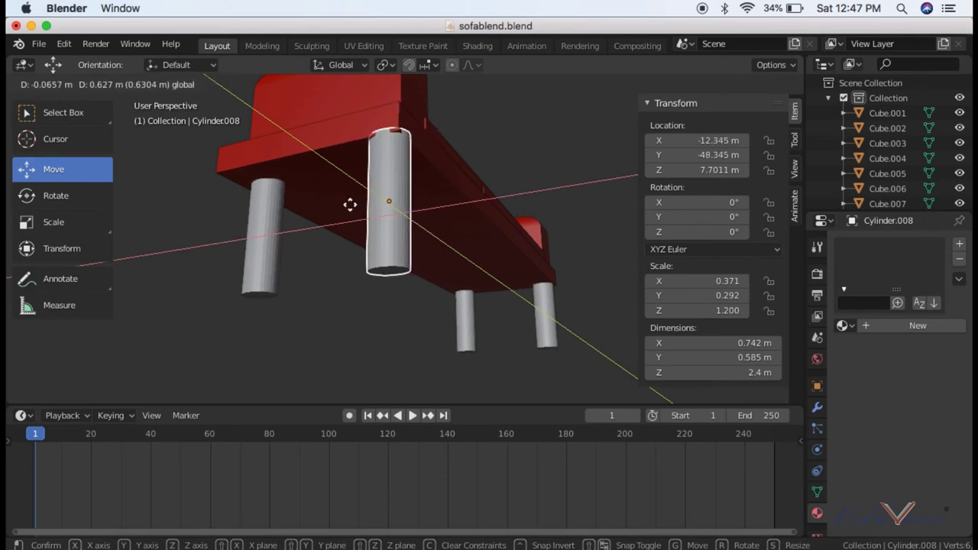
pyautogui.moveTo(348, 206); pyautogui.dragTo(350, 208)
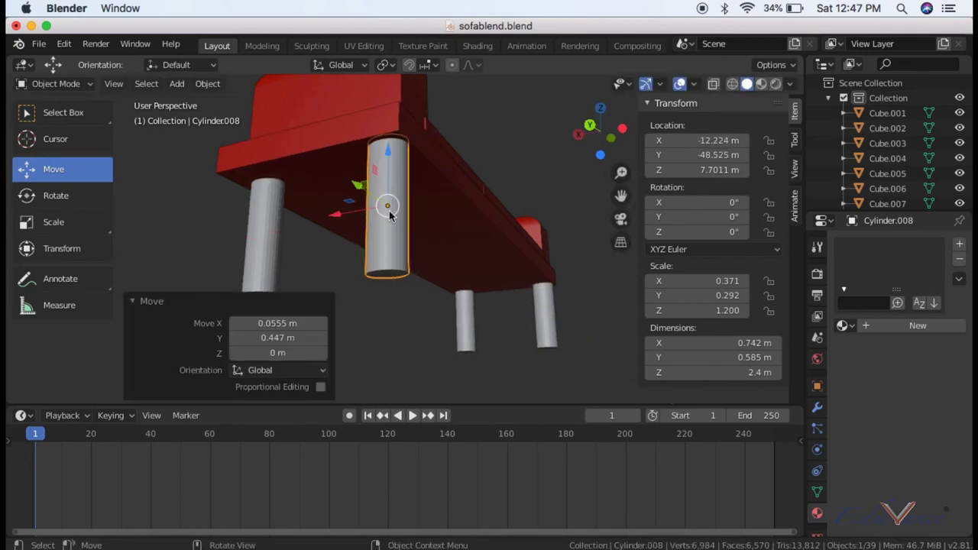
# Step: Check base Cube.025 and leg Cylinder.008 from the side, then deselect the leg
pyautogui.click(445, 234)
pyautogui.moveTo(587, 136); pyautogui.dragTo(411, 235)
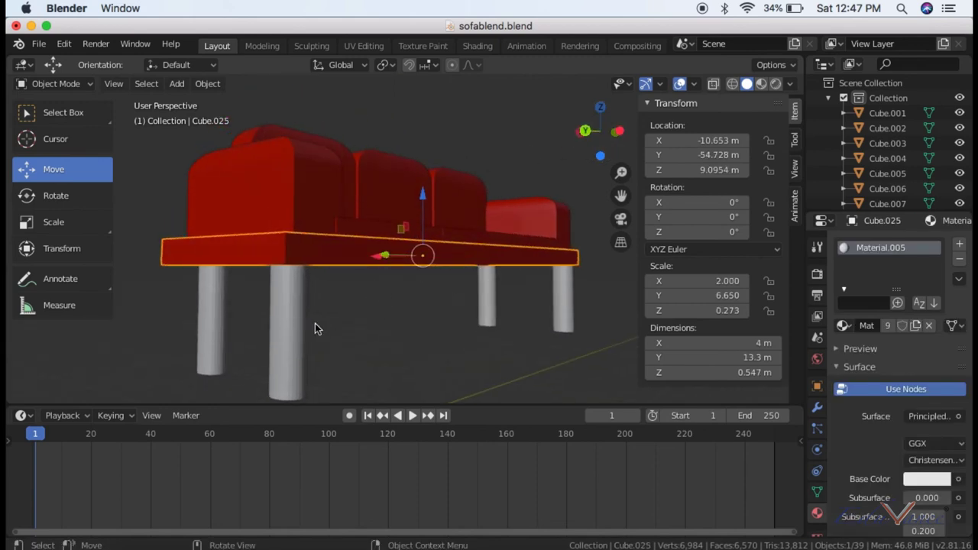
pyautogui.click(288, 329)
pyautogui.click(69, 222)
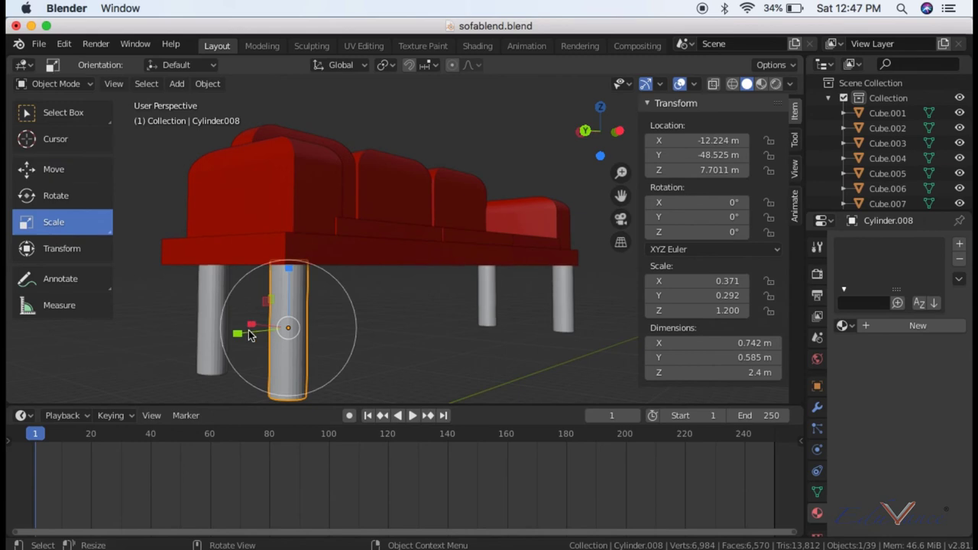
pyautogui.click(471, 357)
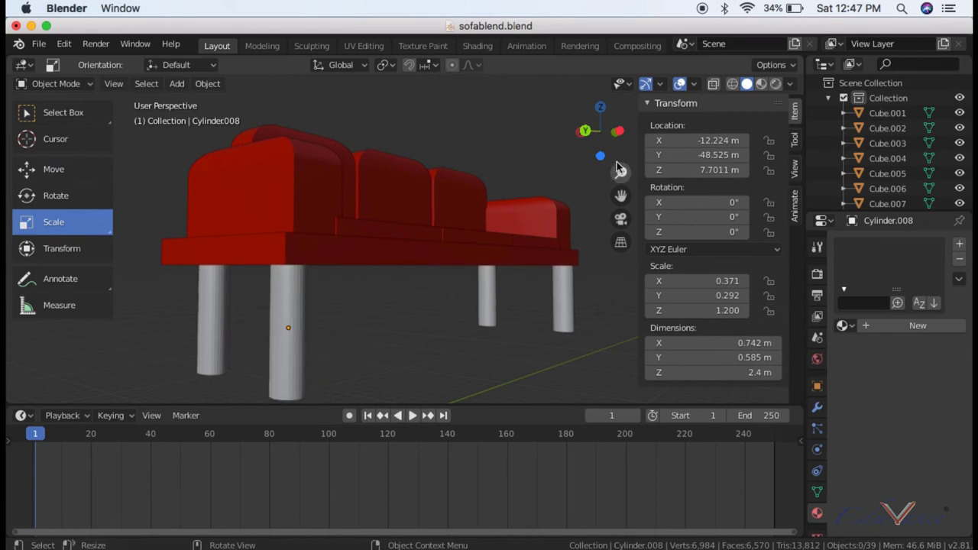
# Step: Enter Edit Mode and box-select every side face and the end face of leg Cylinder.008
pyautogui.click(55, 83)
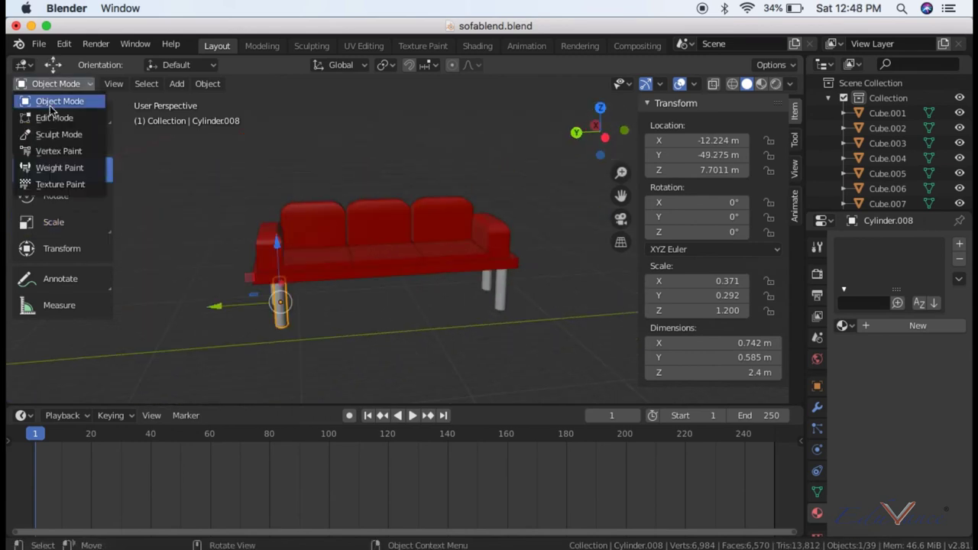
pyautogui.click(53, 118)
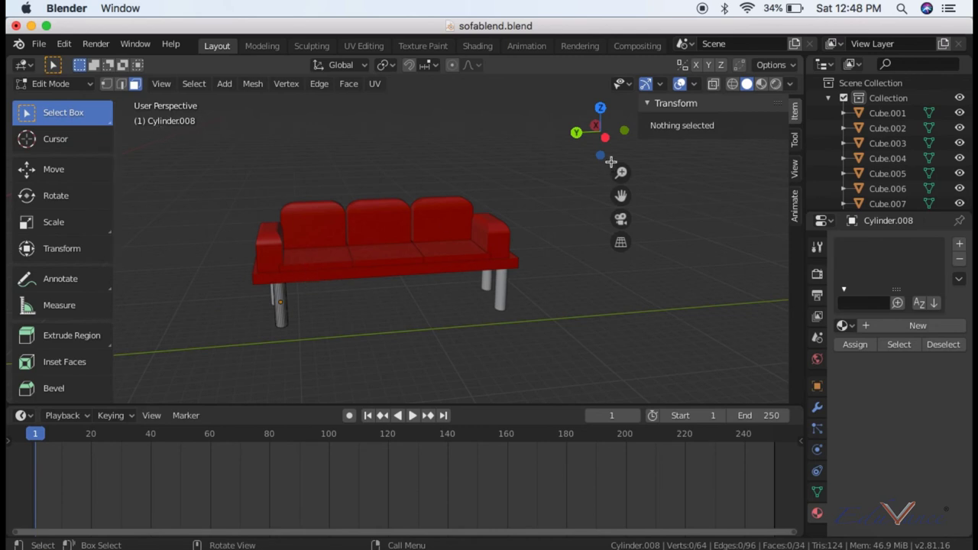
pyautogui.moveTo(610, 162); pyautogui.dragTo(516, 215)
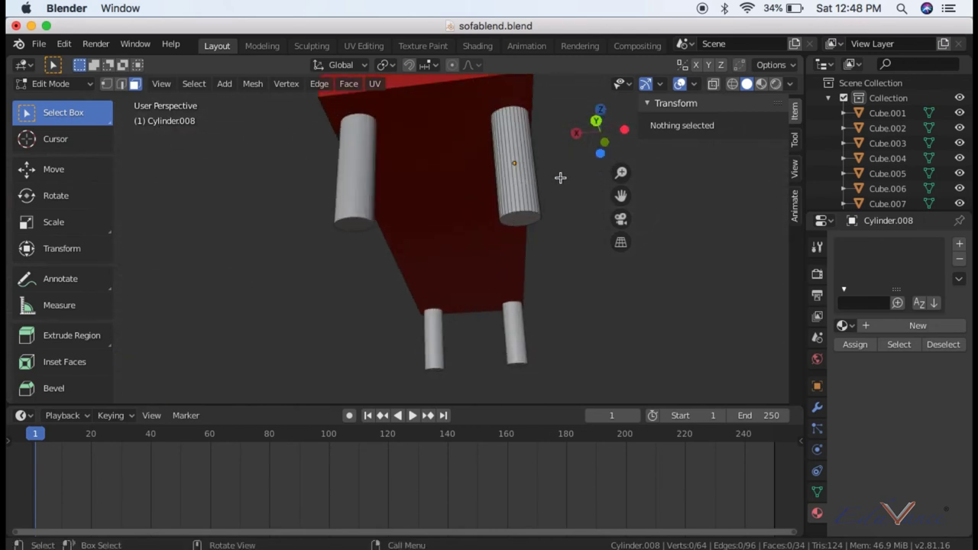
pyautogui.moveTo(486, 150); pyautogui.dragTo(539, 178)
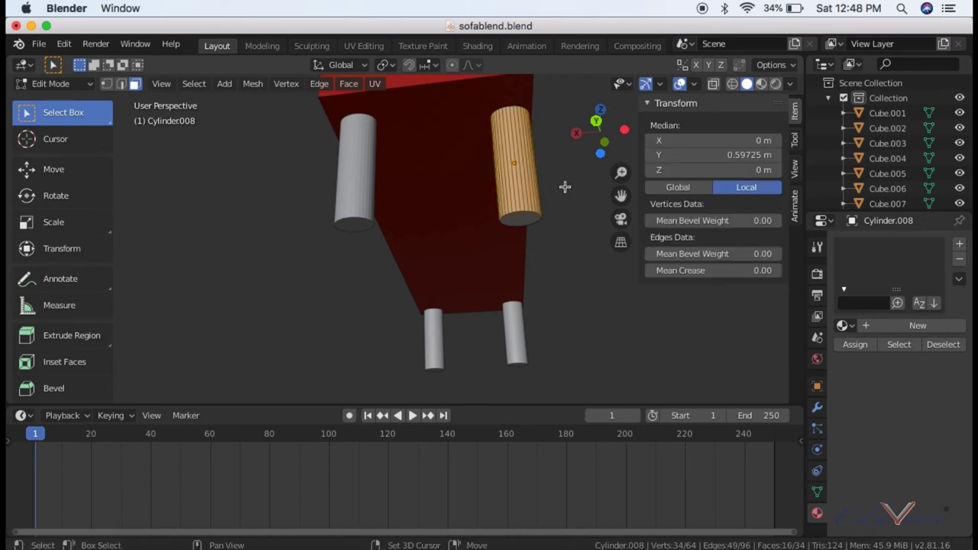
pyautogui.moveTo(600, 133); pyautogui.dragTo(474, 222)
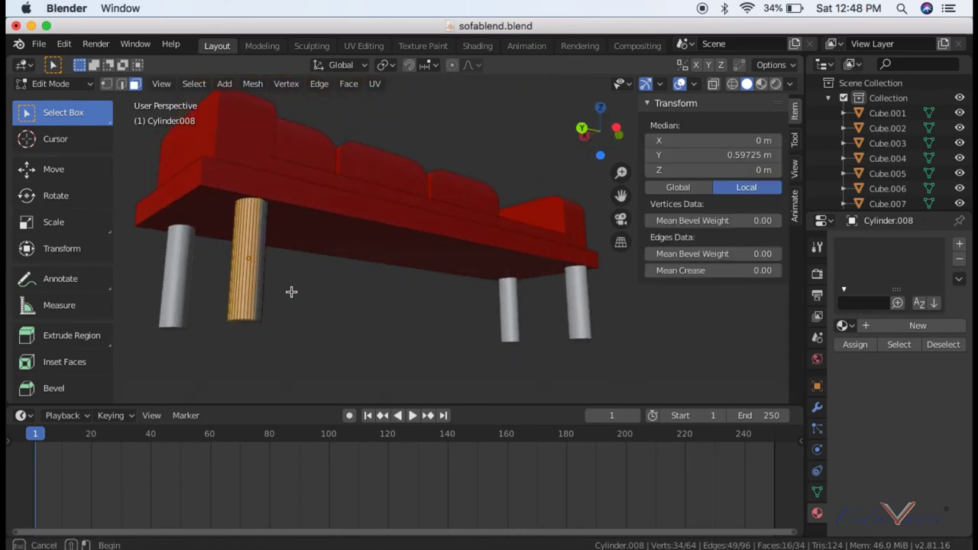
pyautogui.moveTo(291, 291); pyautogui.dragTo(292, 293)
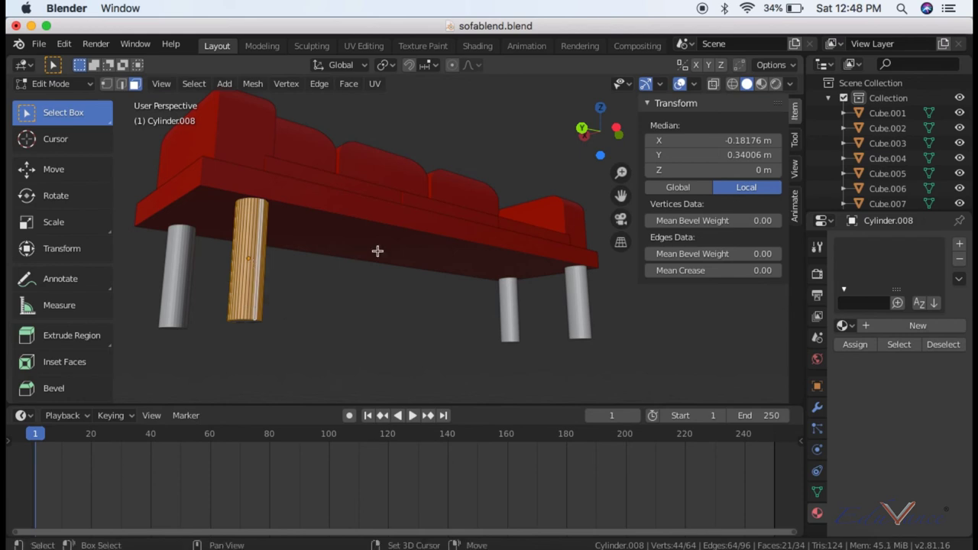
pyautogui.moveTo(587, 130)
pyautogui.mouseDown()
pyautogui.moveTo(550, 142)
pyautogui.moveTo(550, 159)
pyautogui.mouseUp()
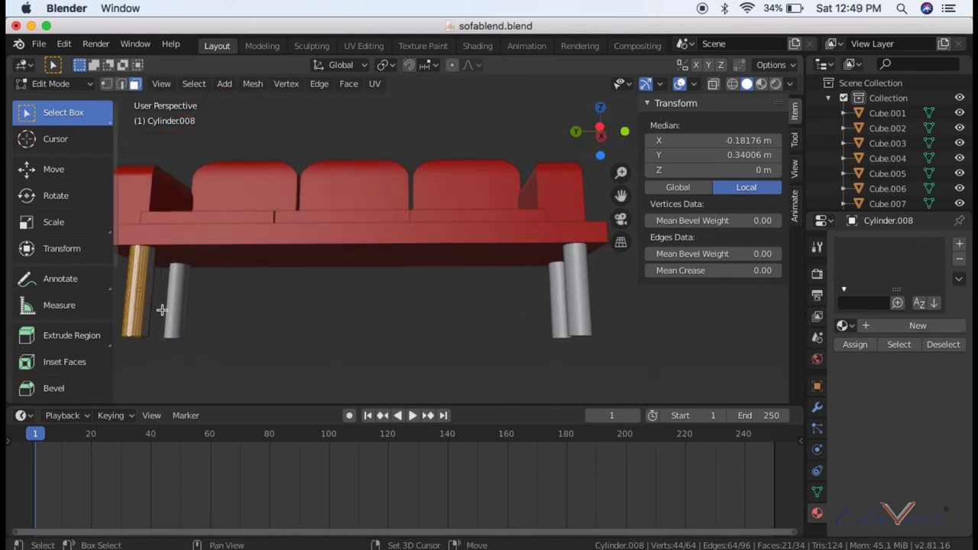
pyautogui.moveTo(161, 308); pyautogui.dragTo(111, 327)
pyautogui.moveTo(600, 130); pyautogui.dragTo(598, 127)
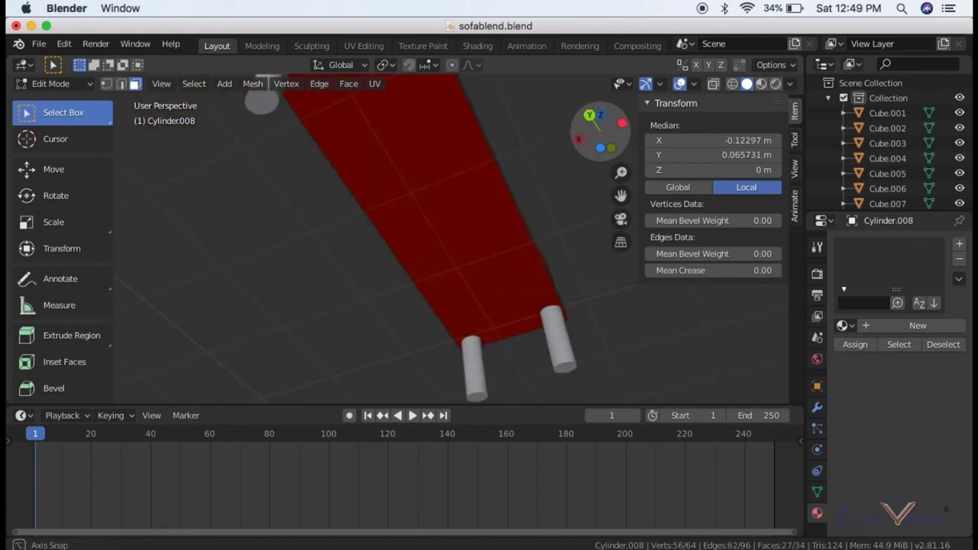
pyautogui.keyDown('shift'); pyautogui.click(539, 184); pyautogui.keyUp('shift')
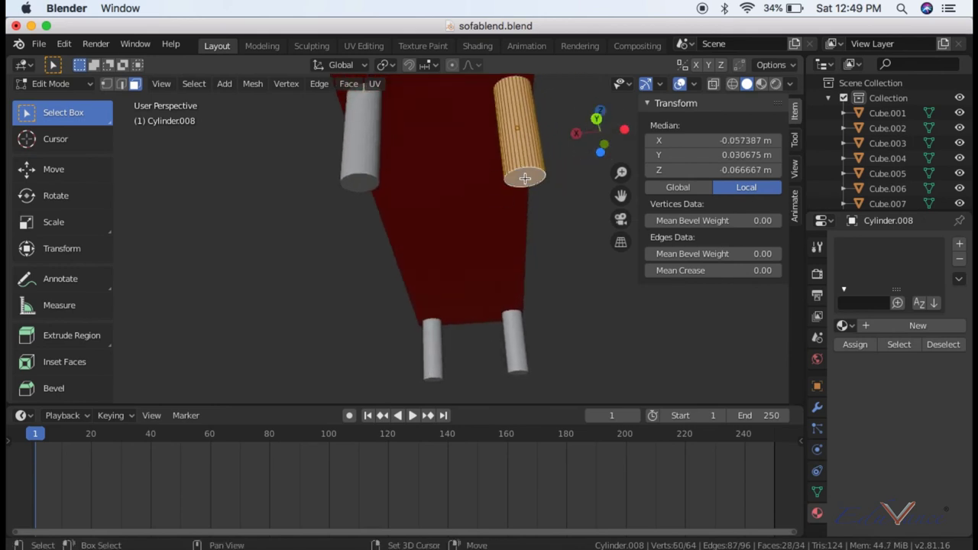
pyautogui.moveTo(596, 125)
pyautogui.mouseDown()
pyautogui.moveTo(574, 133)
pyautogui.moveTo(604, 132)
pyautogui.mouseUp()
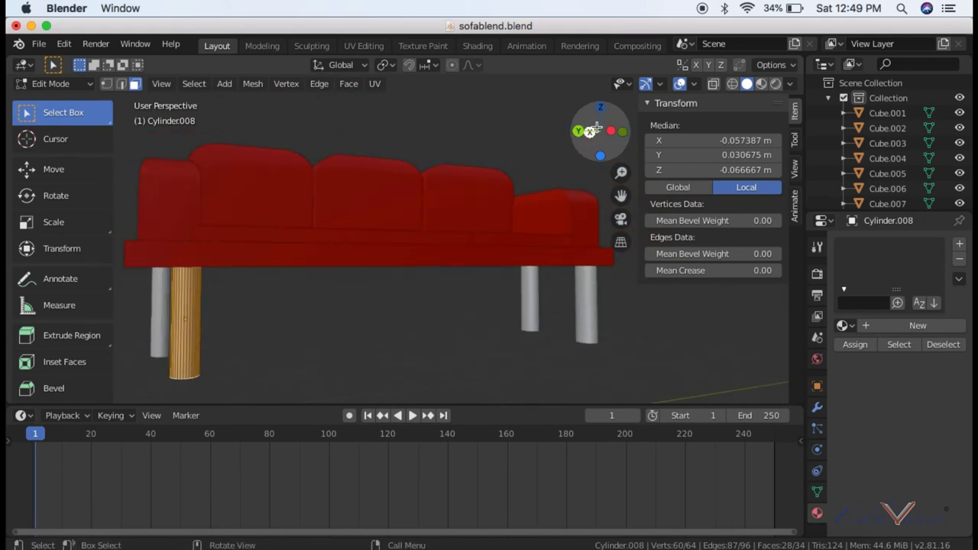
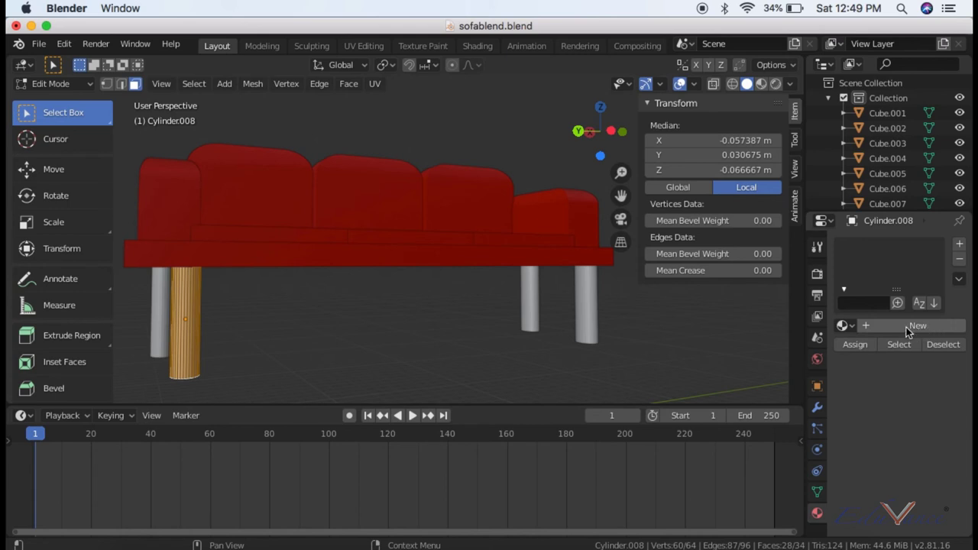
# Step: Add a new material, Material.006, to the front cylinder leg
pyautogui.click(958, 245)
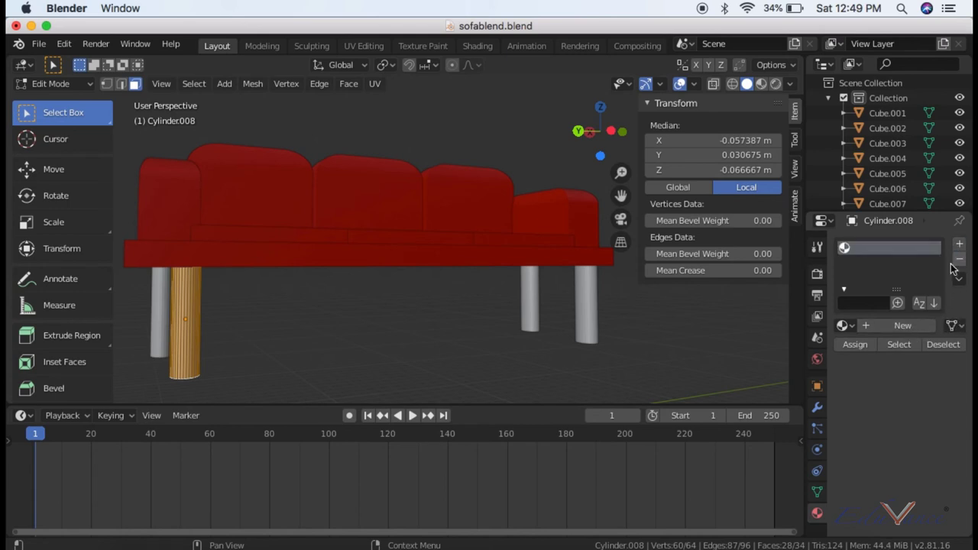
pyautogui.click(914, 326)
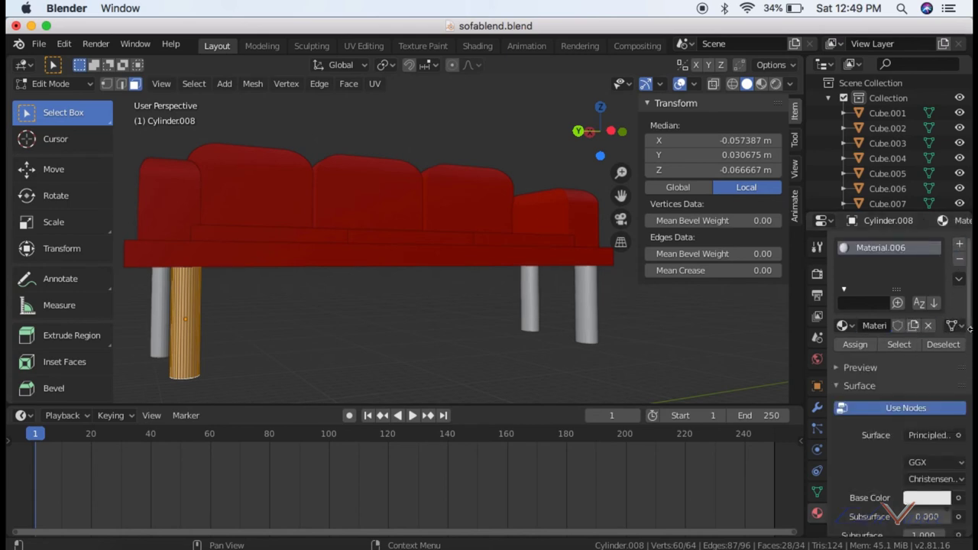
pyautogui.moveTo(969, 326); pyautogui.dragTo(969, 543)
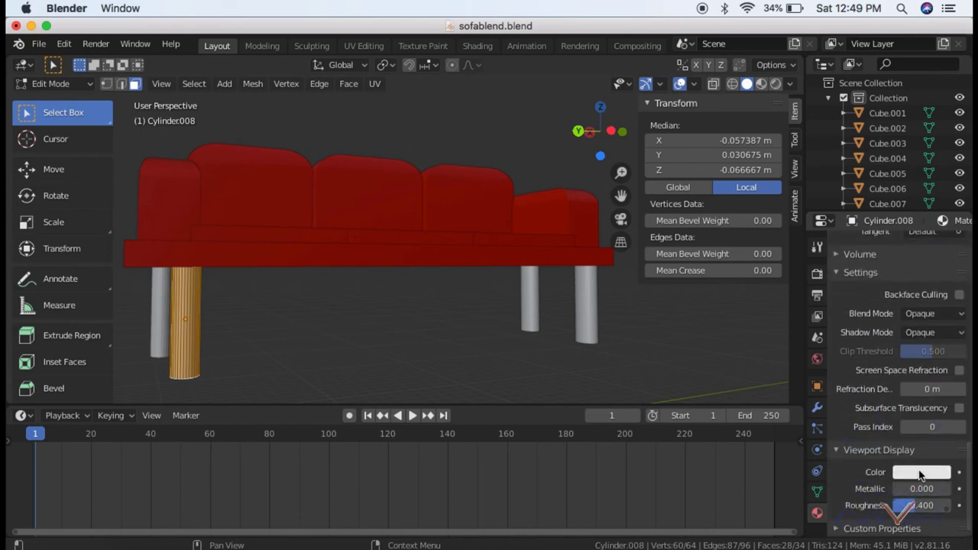
# Step: Set Material.006's viewport display colour to a dark brown
pyautogui.click(920, 474)
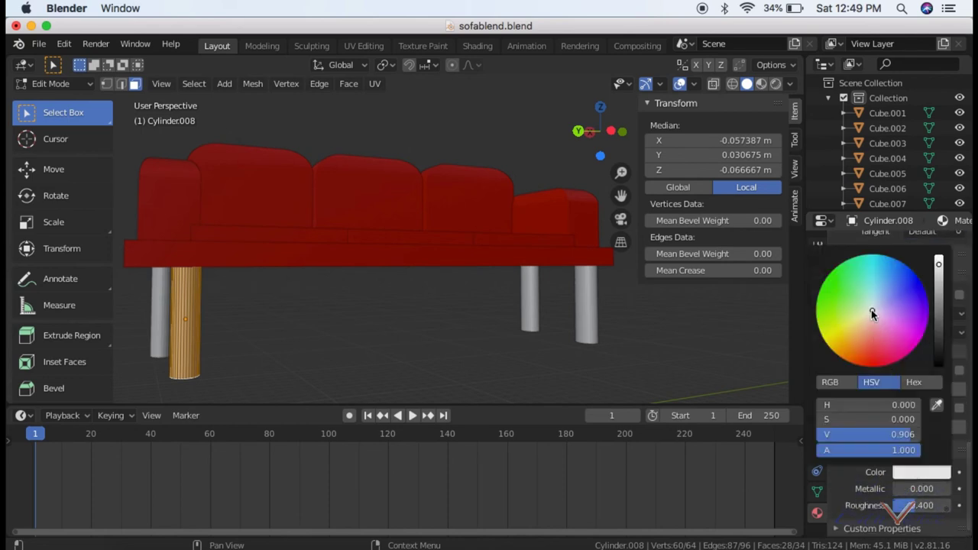
pyautogui.moveTo(872, 312)
pyautogui.mouseDown()
pyautogui.moveTo(902, 347)
pyautogui.moveTo(887, 311)
pyautogui.moveTo(874, 307)
pyautogui.moveTo(871, 280)
pyautogui.mouseUp()
pyautogui.moveTo(872, 265); pyautogui.dragTo(847, 260)
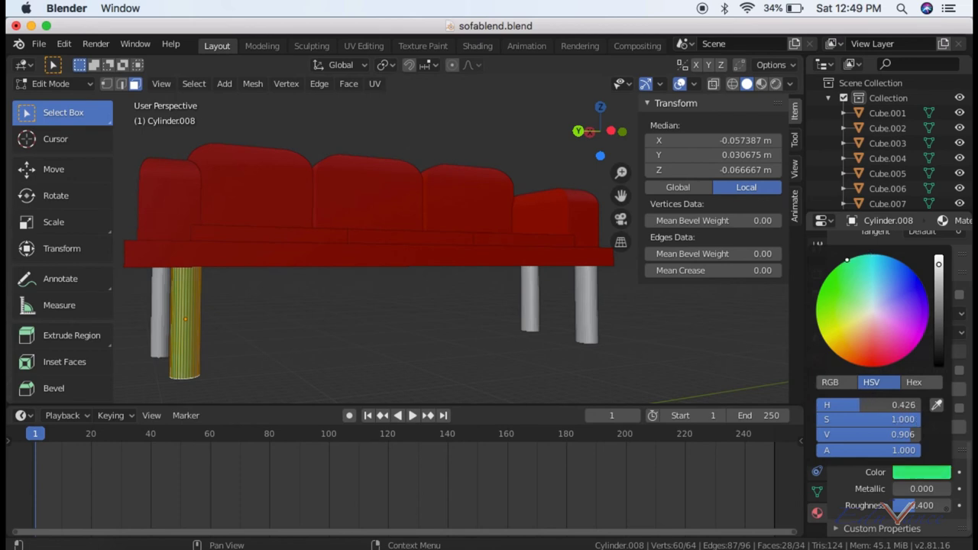
pyautogui.moveTo(817, 297)
pyautogui.mouseDown()
pyautogui.moveTo(852, 363)
pyautogui.moveTo(863, 366)
pyautogui.mouseUp()
pyautogui.moveTo(939, 264); pyautogui.dragTo(939, 366)
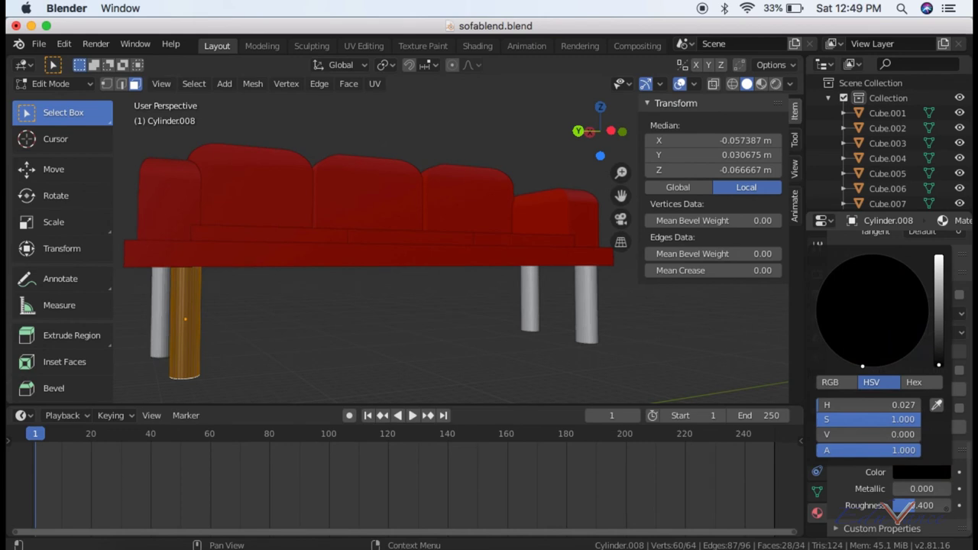
pyautogui.moveTo(940, 366)
pyautogui.mouseDown()
pyautogui.moveTo(940, 310)
pyautogui.moveTo(940, 349)
pyautogui.mouseUp()
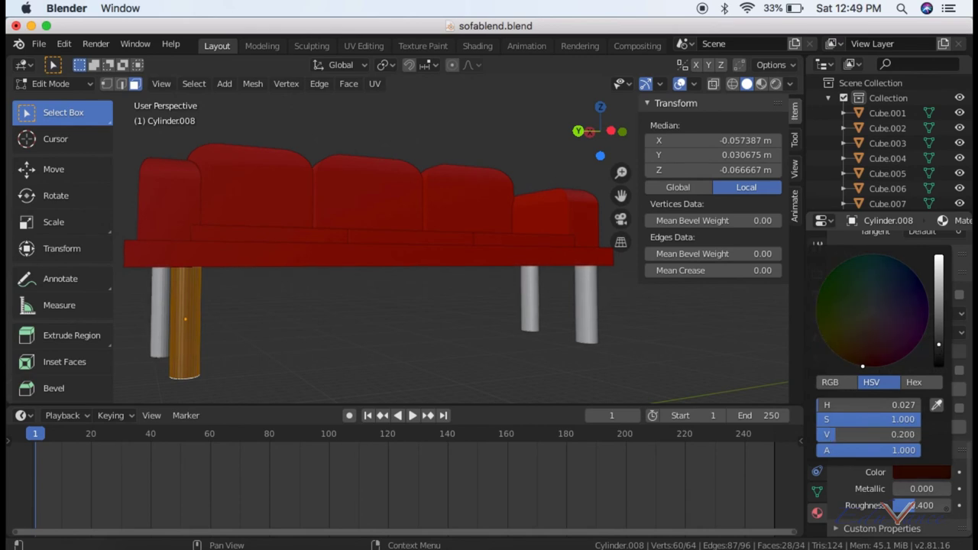
pyautogui.moveTo(939, 349); pyautogui.dragTo(940, 345)
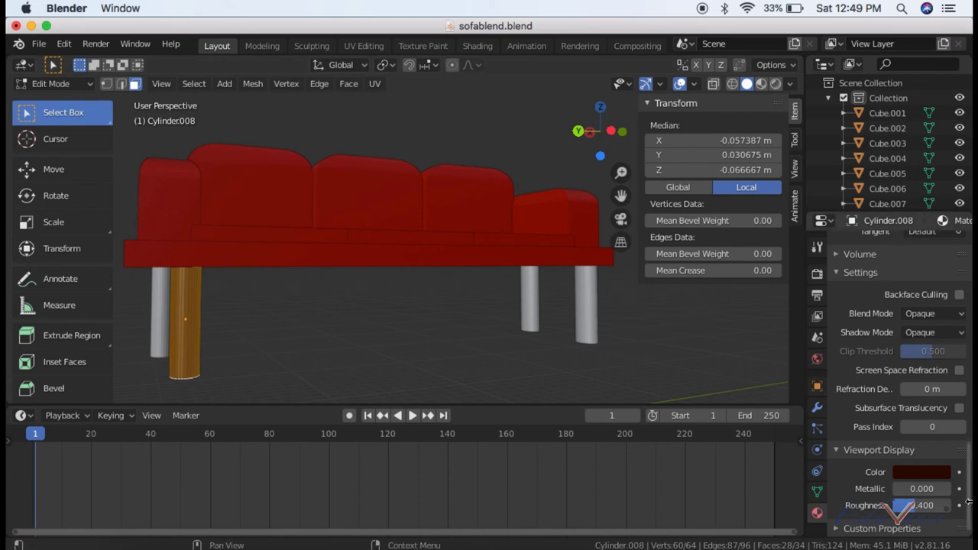
pyautogui.scroll(10, 918, 421)
pyautogui.scroll(10, 879, 367)
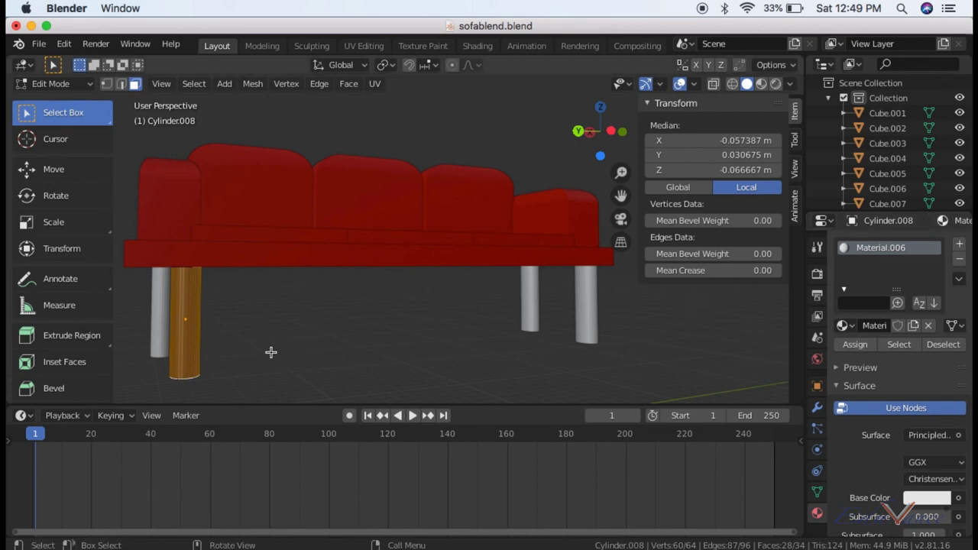
# Step: Return to Object Mode, select the left leg Cylinder.009 and enter Edit Mode
pyautogui.click(255, 326)
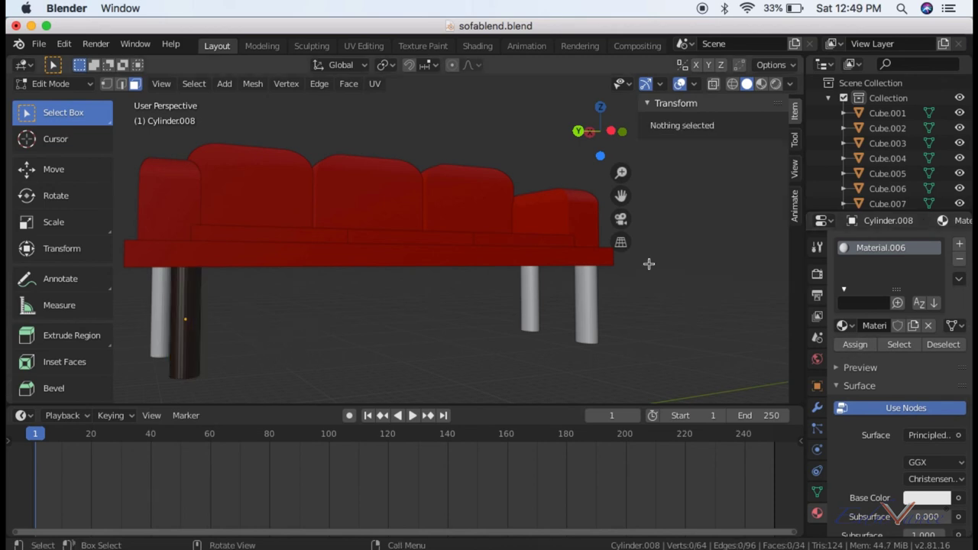
pyautogui.moveTo(598, 151); pyautogui.dragTo(589, 114)
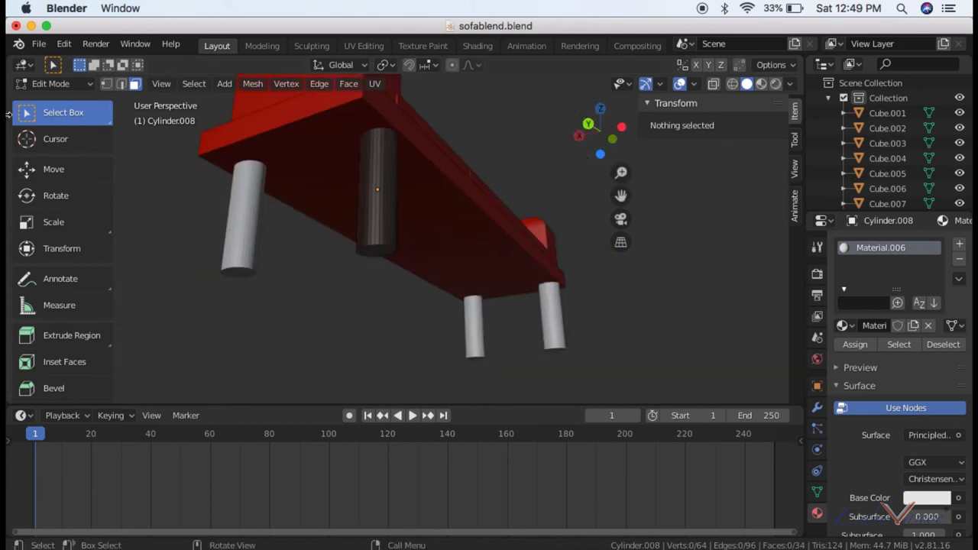
pyautogui.click(54, 84)
pyautogui.click(46, 98)
pyautogui.click(239, 201)
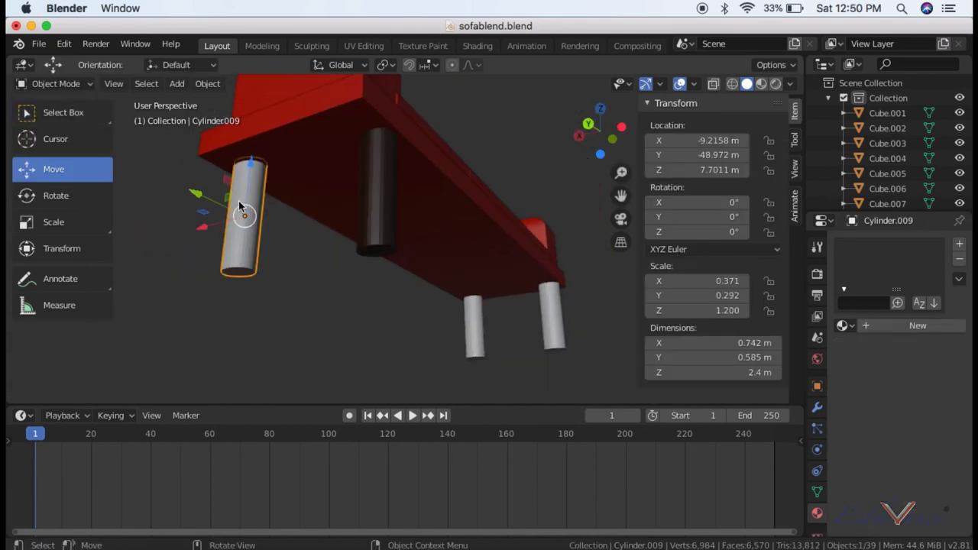
pyautogui.click(54, 83)
pyautogui.click(61, 121)
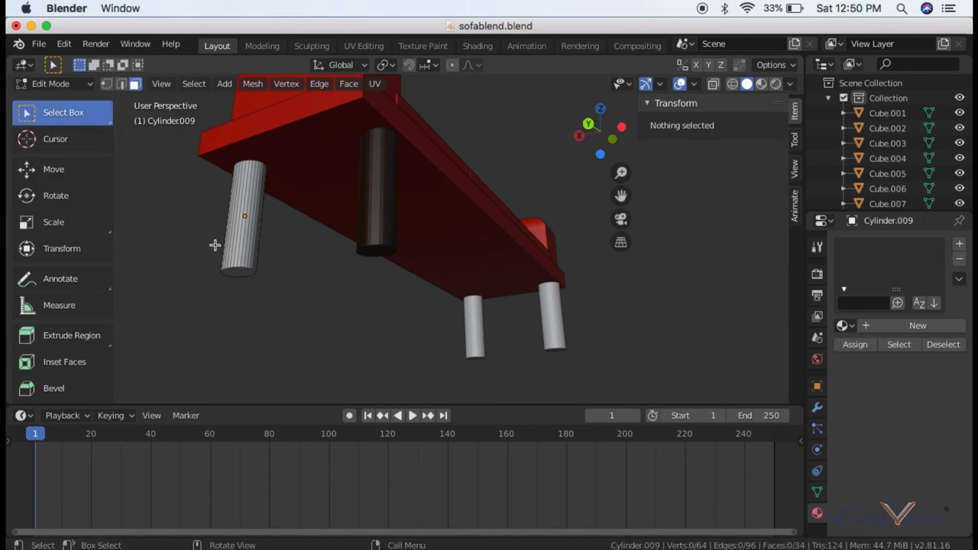
# Step: Select all of Cylinder.009's vertices and assign Material.006 to them
pyautogui.moveTo(201, 216); pyautogui.dragTo(260, 276)
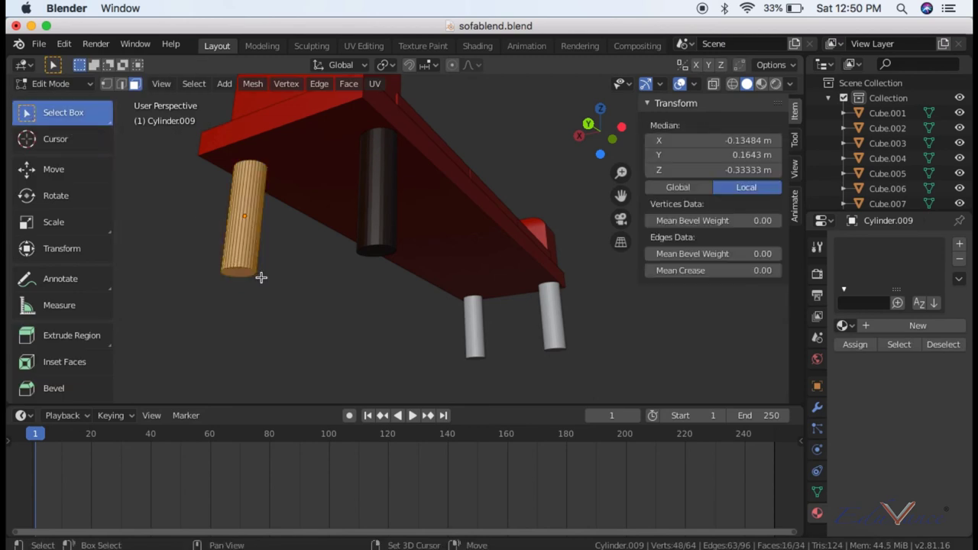
pyautogui.moveTo(600, 154); pyautogui.dragTo(569, 390)
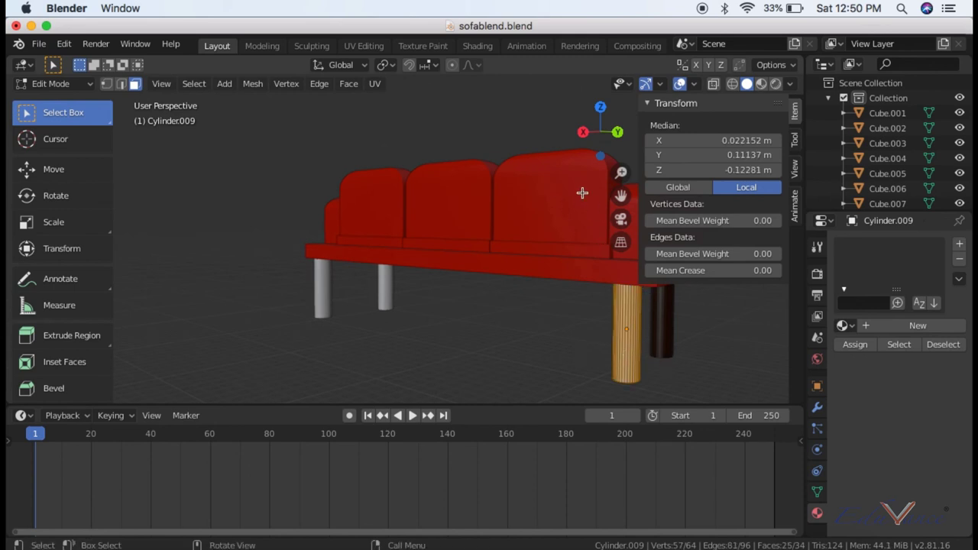
pyautogui.moveTo(601, 138); pyautogui.dragTo(533, 236)
pyautogui.press('a')
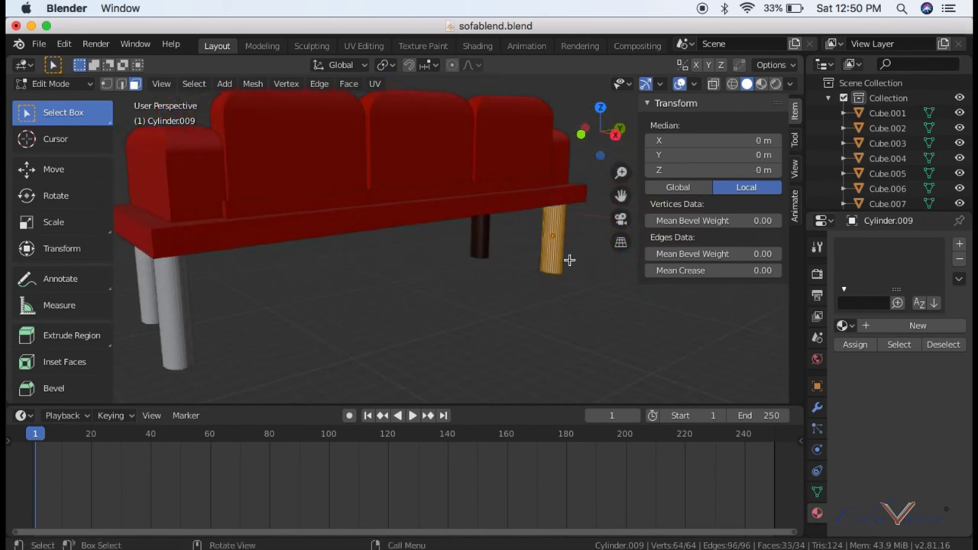
pyautogui.moveTo(581, 135)
pyautogui.mouseDown()
pyautogui.moveTo(600, 141)
pyautogui.moveTo(599, 153)
pyautogui.mouseUp()
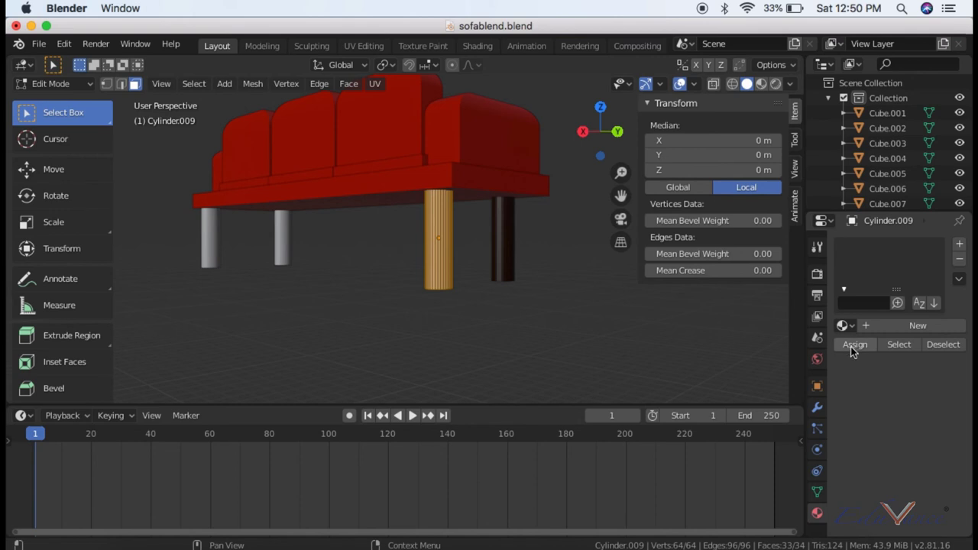
pyautogui.click(86, 84)
pyautogui.click(85, 84)
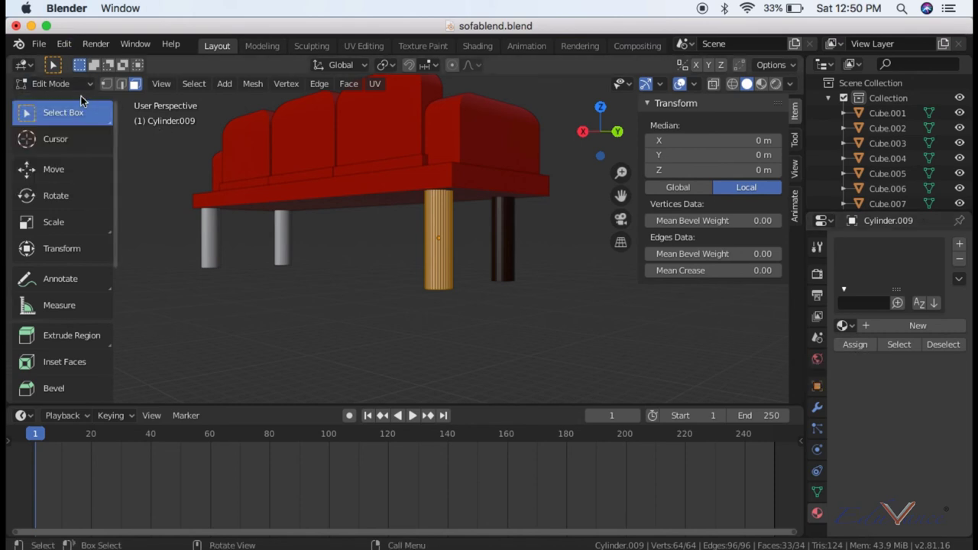
pyautogui.click(853, 327)
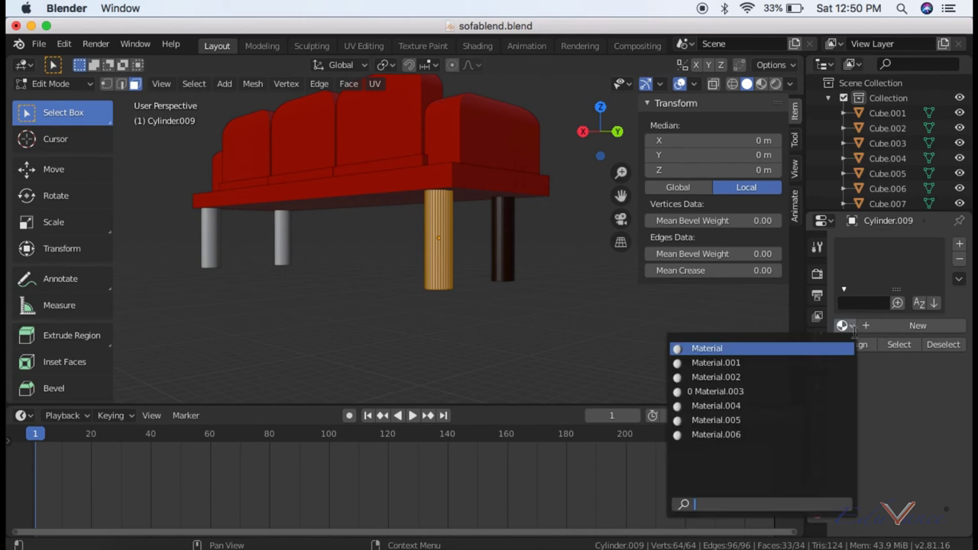
pyautogui.click(726, 435)
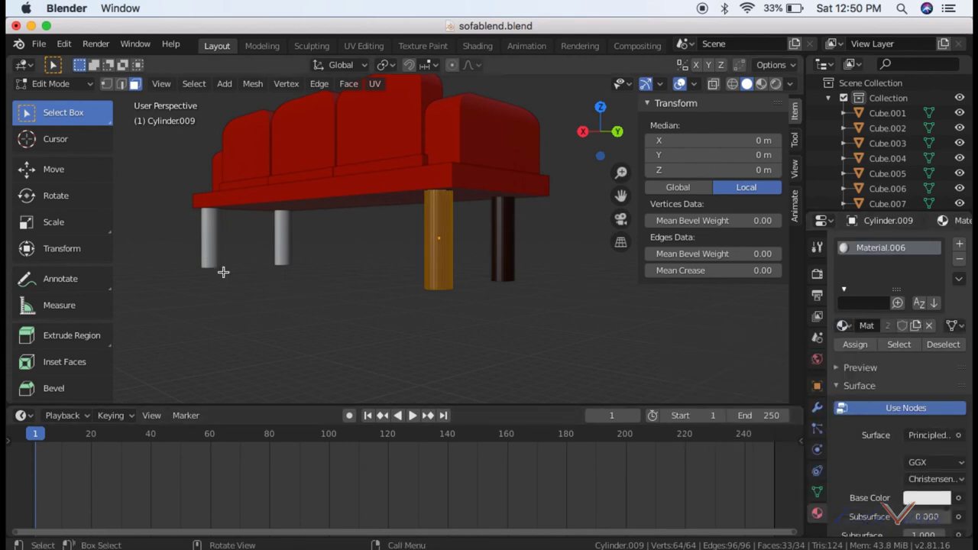
pyautogui.click(50, 83)
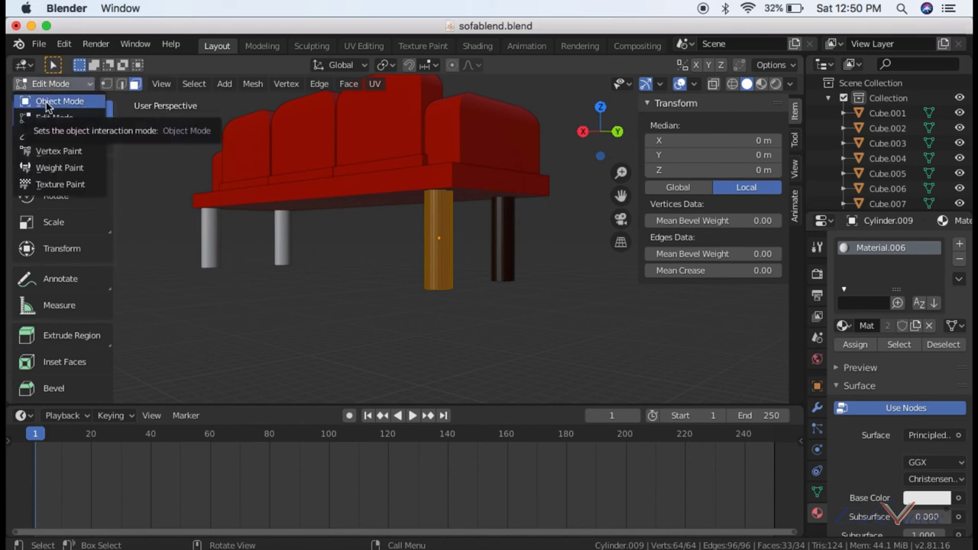
# Step: Select leg Cylinder.010 and enter Edit Mode with its vertices box-selected
pyautogui.click(48, 103)
pyautogui.click(205, 244)
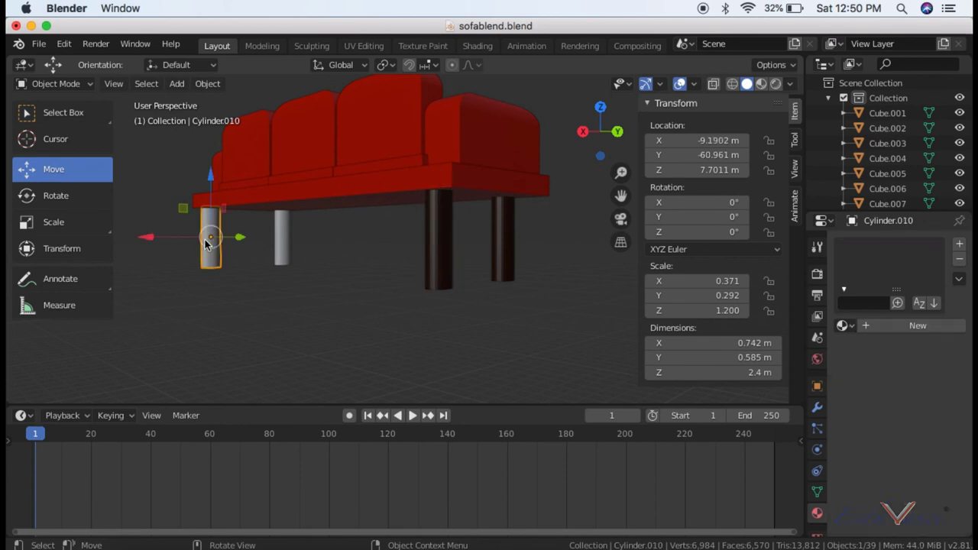
pyautogui.click(77, 84)
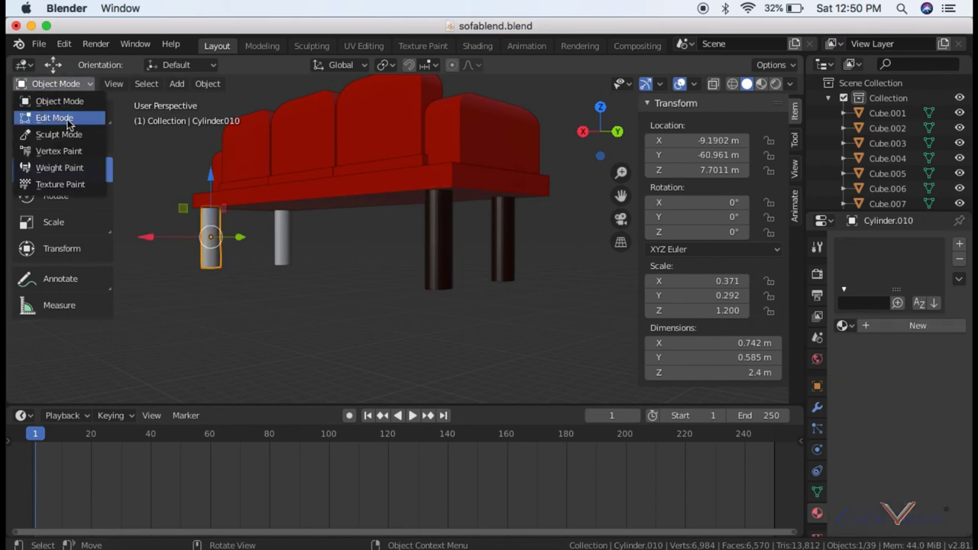
pyautogui.click(68, 121)
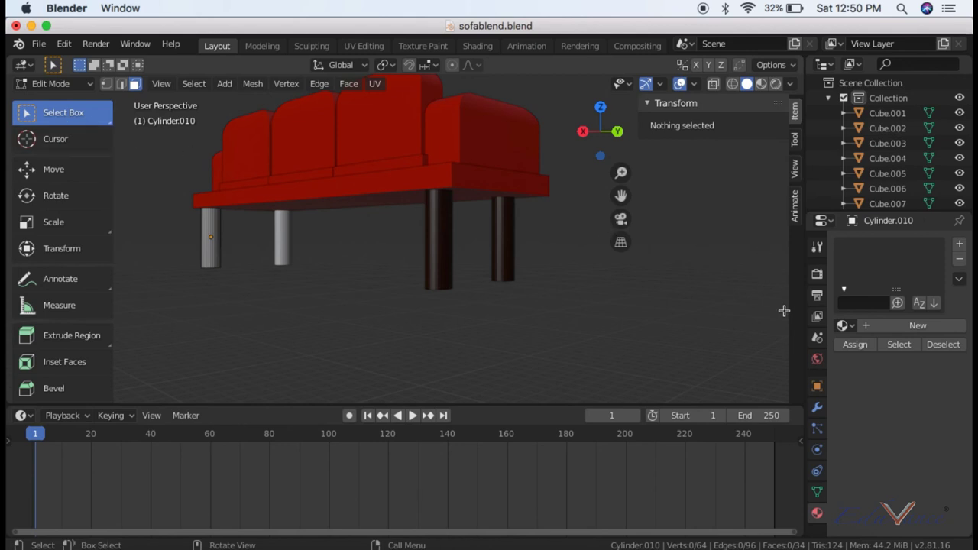
pyautogui.moveTo(188, 233); pyautogui.dragTo(234, 267)
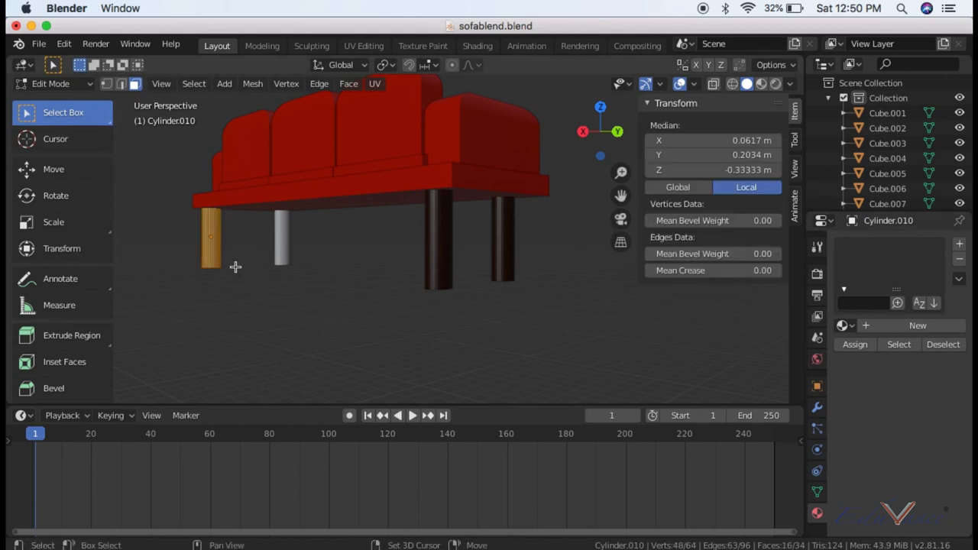
# Step: Assign Material.006 to all of Cylinder.010's vertices
pyautogui.moveTo(584, 156); pyautogui.dragTo(605, 131)
pyautogui.moveTo(492, 262); pyautogui.dragTo(573, 319)
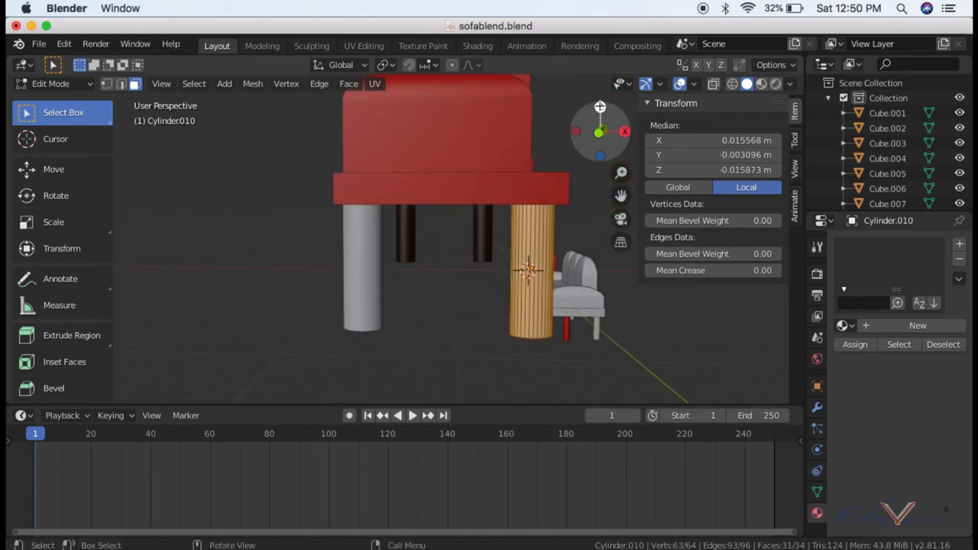
pyautogui.moveTo(601, 131); pyautogui.dragTo(405, 105)
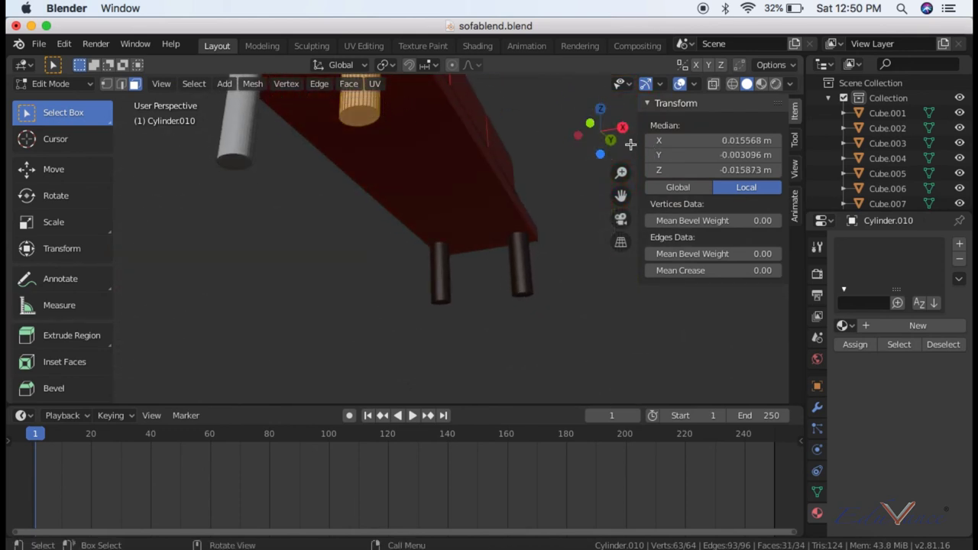
pyautogui.moveTo(631, 144)
pyautogui.mouseDown()
pyautogui.moveTo(600, 132)
pyautogui.moveTo(619, 138)
pyautogui.mouseUp()
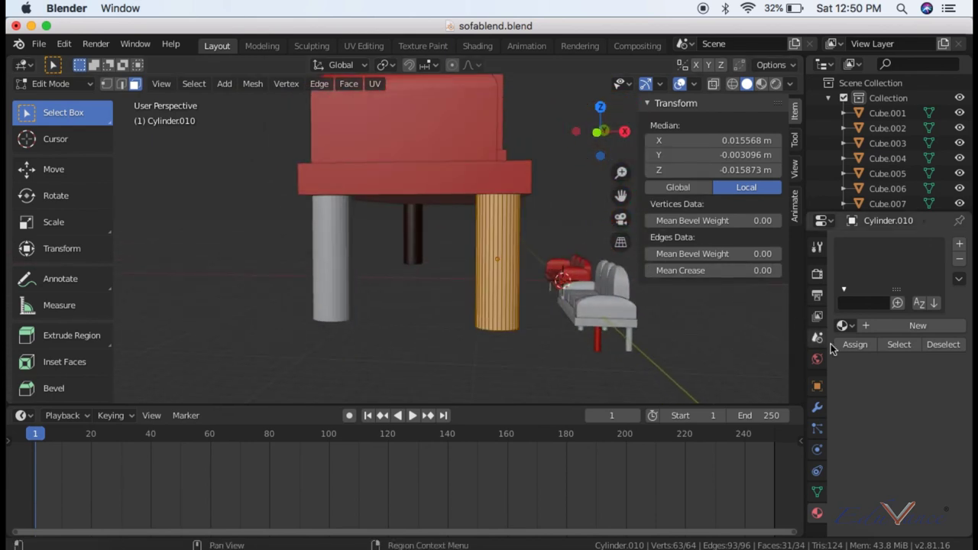
pyautogui.click(846, 326)
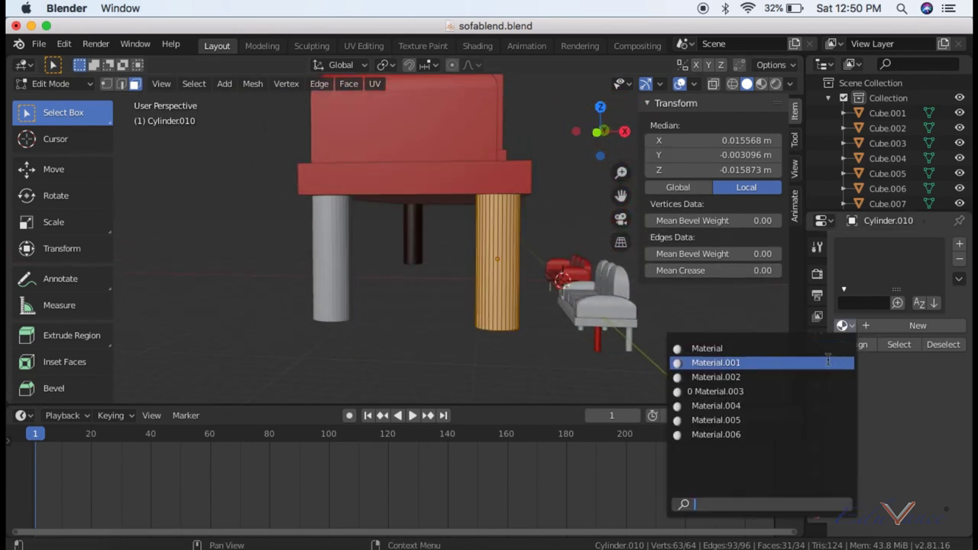
pyautogui.click(775, 434)
pyautogui.moveTo(600, 134); pyautogui.dragTo(550, 192)
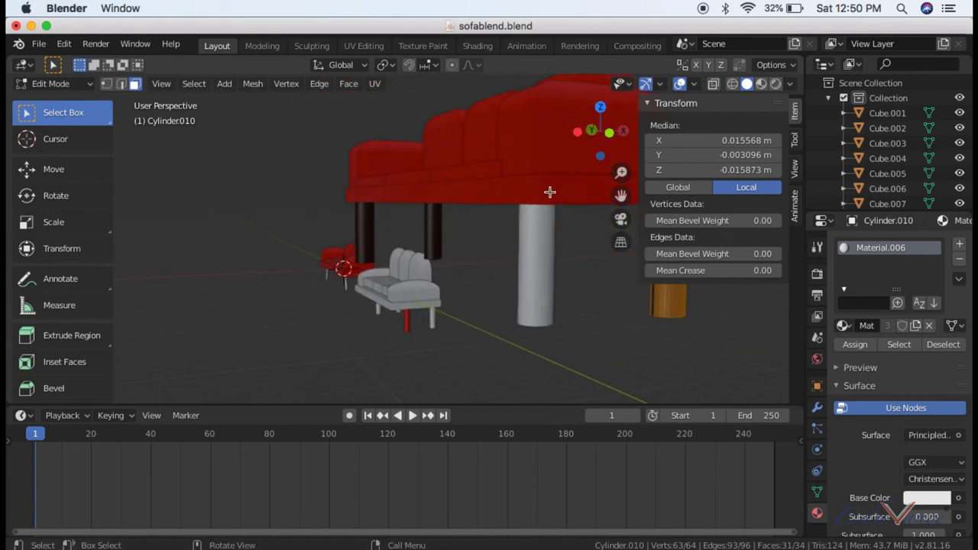
pyautogui.click(54, 84)
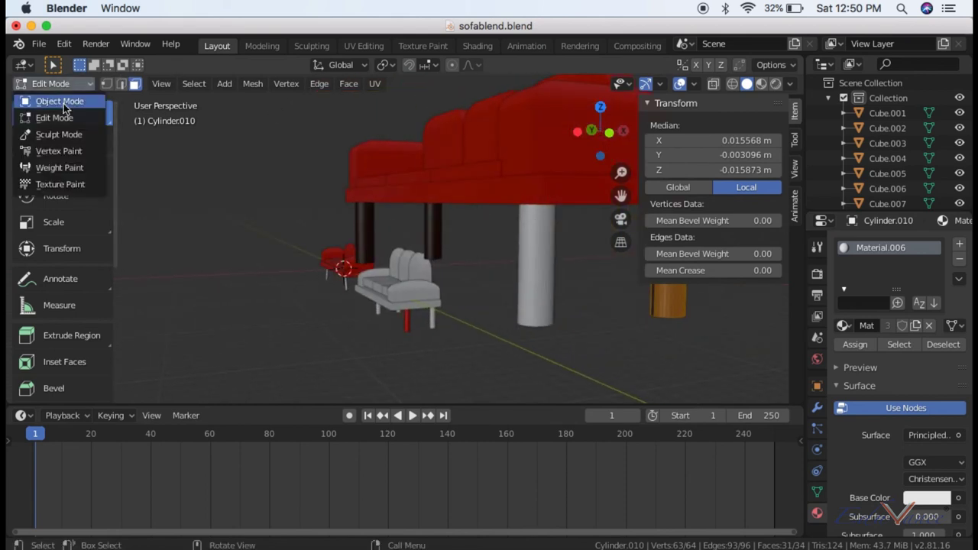
# Step: Select the white fourth leg, Cylinder.011, and enter Edit Mode
pyautogui.click(58, 99)
pyautogui.click(533, 260)
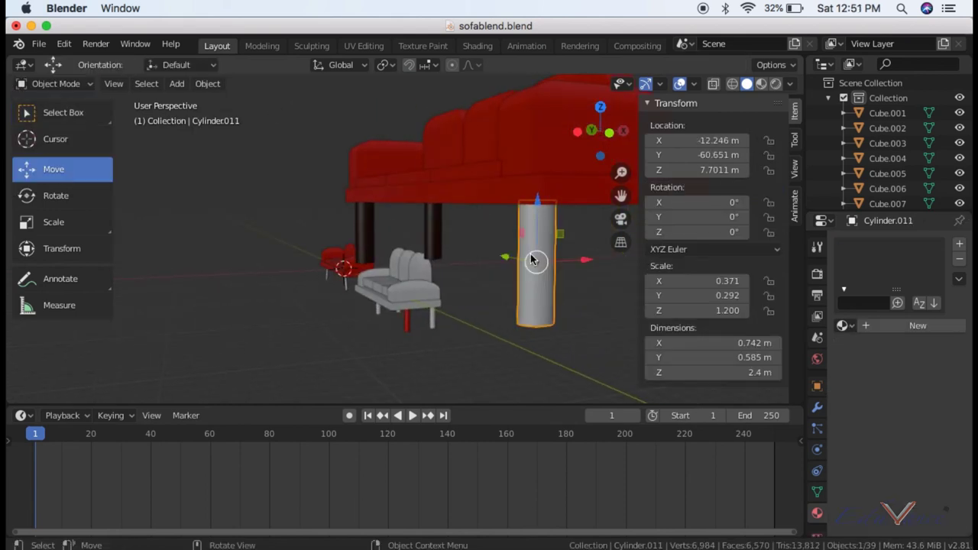
pyautogui.click(54, 83)
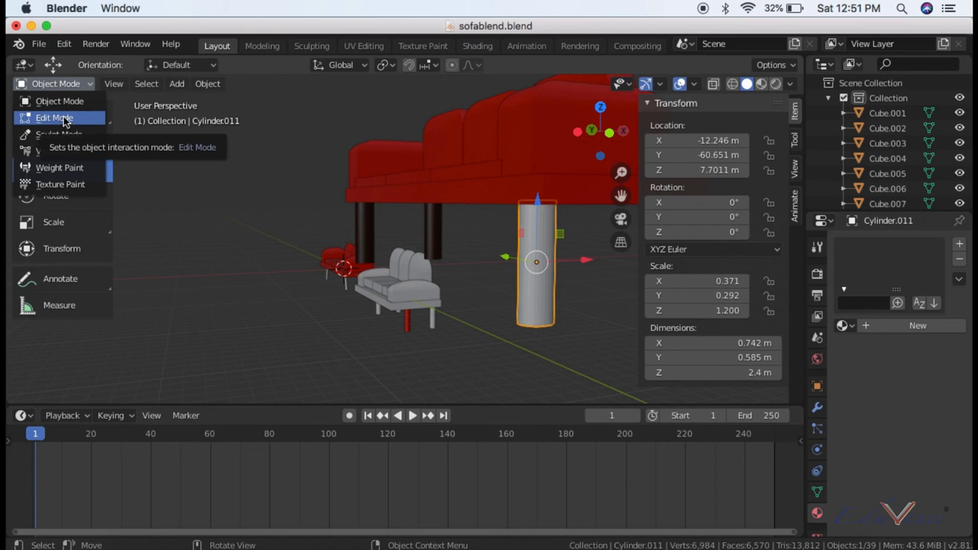
pyautogui.click(65, 120)
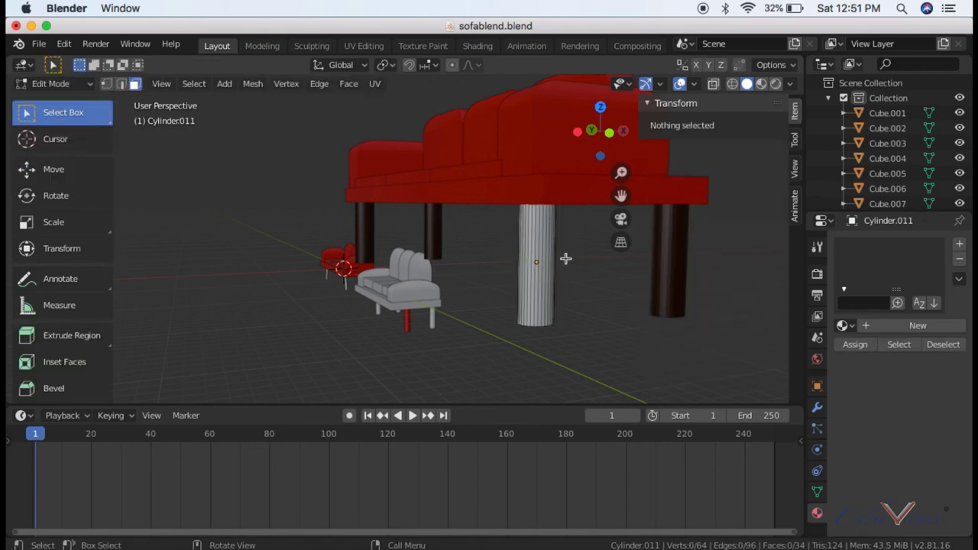
# Step: Box-select all of Cylinder.011's faces
pyautogui.moveTo(500, 244); pyautogui.dragTo(571, 296)
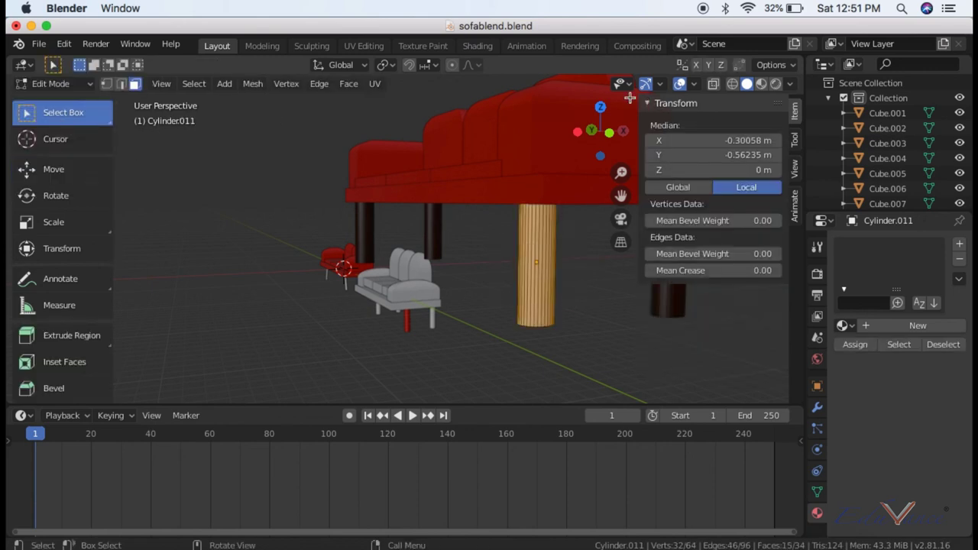
pyautogui.moveTo(607, 131); pyautogui.dragTo(356, 221)
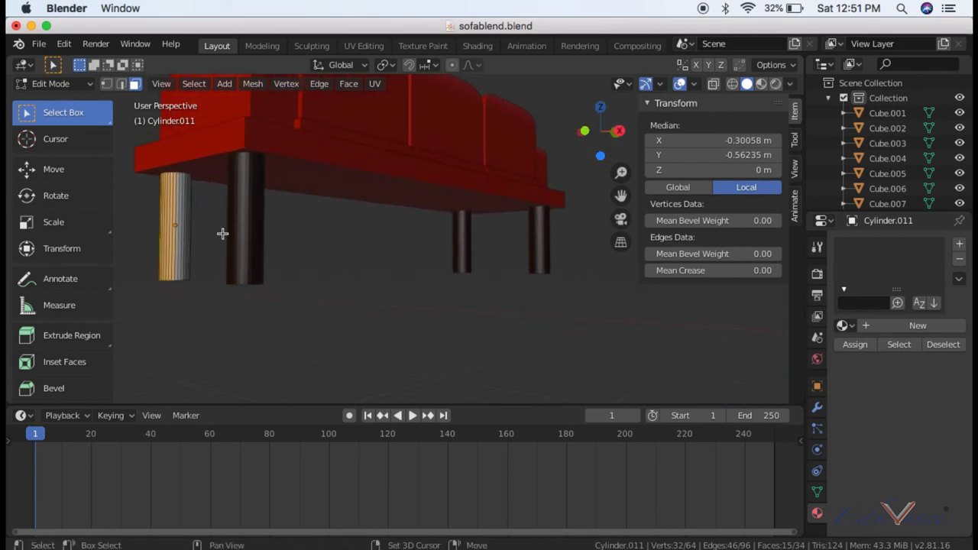
pyautogui.keyDown('shift'); pyautogui.moveTo(199, 218); pyautogui.dragTo(157, 252); pyautogui.keyUp('shift')
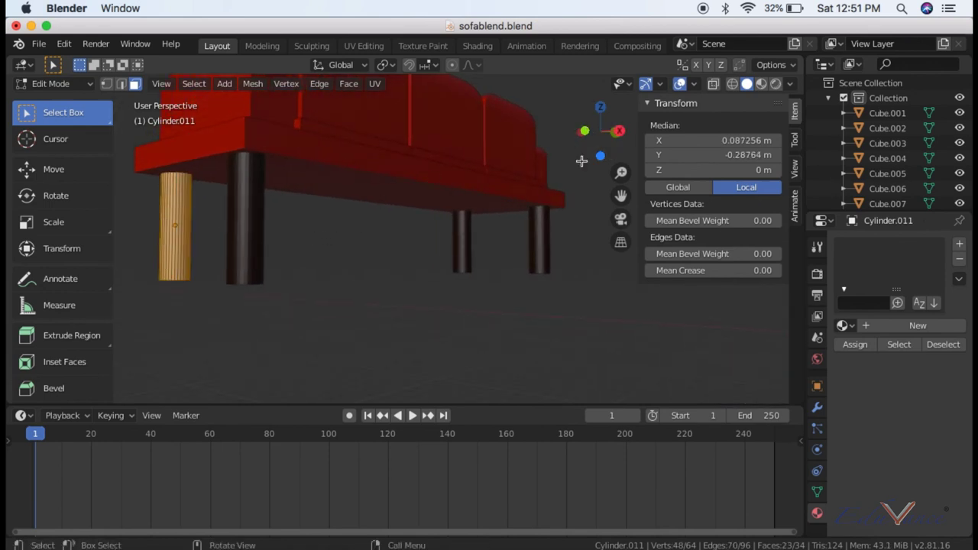
pyautogui.moveTo(583, 159)
pyautogui.mouseDown()
pyautogui.moveTo(588, 149)
pyautogui.moveTo(573, 175)
pyautogui.mouseUp()
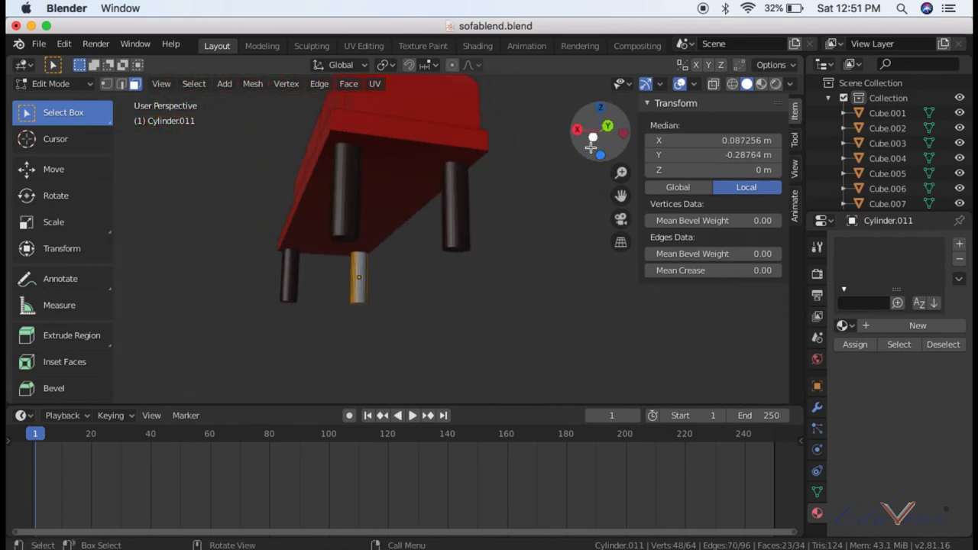
pyautogui.scroll(2, 574, 180)
pyautogui.scroll(2, 575, 180)
pyautogui.keyDown('shift'); pyautogui.moveTo(305, 308); pyautogui.dragTo(343, 326); pyautogui.keyUp('shift')
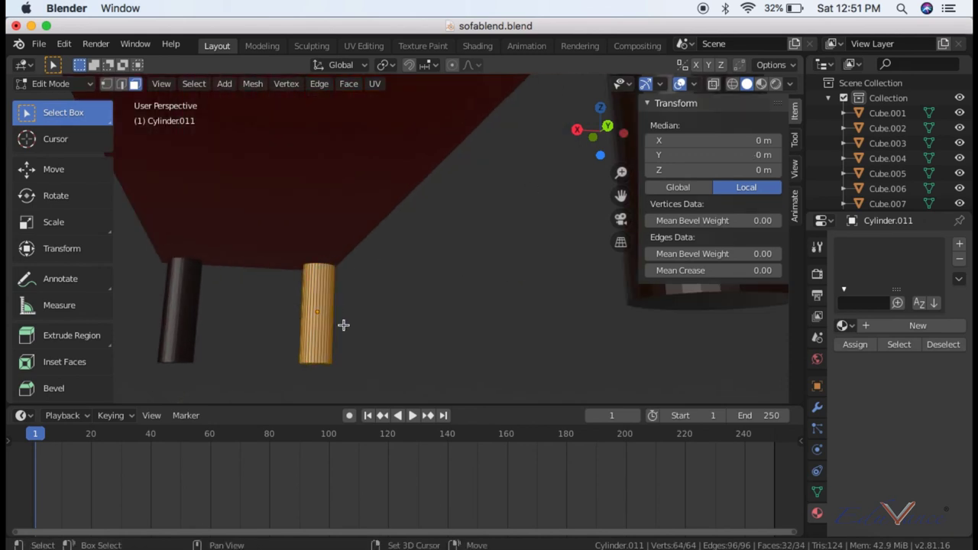
pyautogui.moveTo(601, 130)
pyautogui.mouseDown()
pyautogui.moveTo(605, 122)
pyautogui.moveTo(581, 149)
pyautogui.moveTo(604, 149)
pyautogui.moveTo(602, 129)
pyautogui.mouseUp()
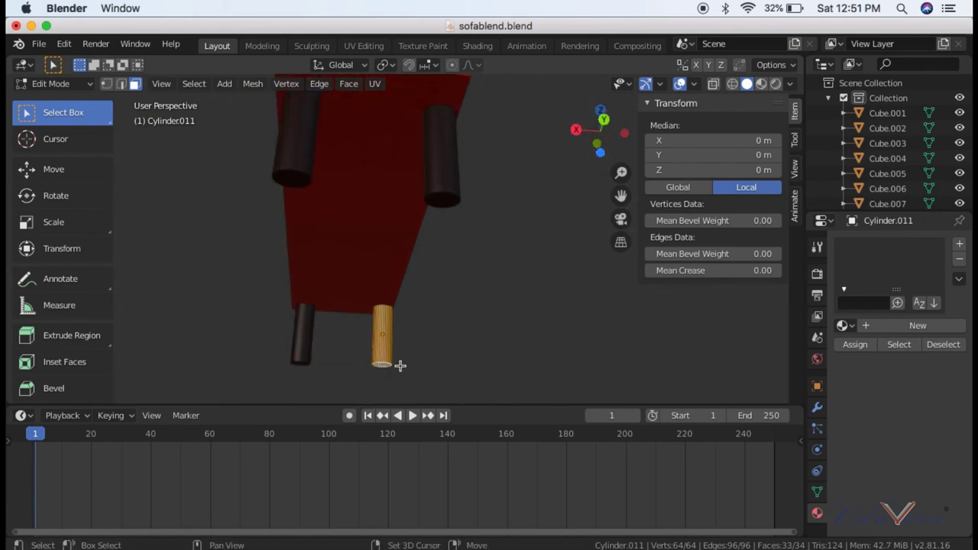
# Step: Assign Material.006 to the leg and deselect to see its dark brown colour
pyautogui.click(846, 326)
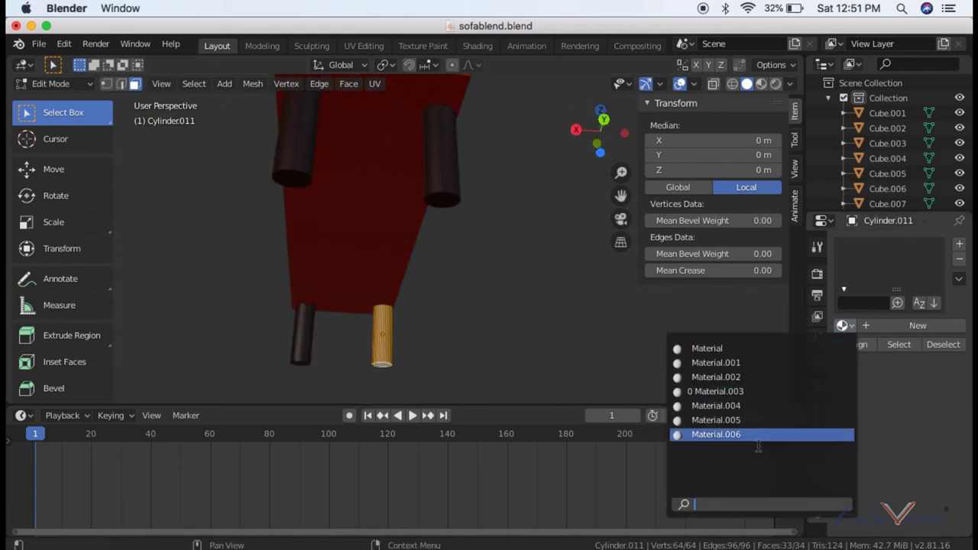
pyautogui.click(758, 435)
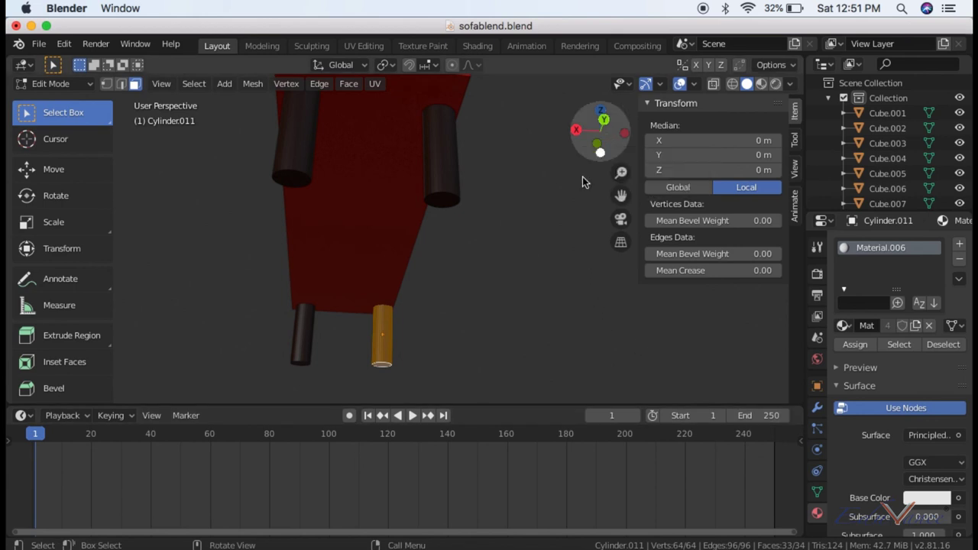
pyautogui.click(560, 214)
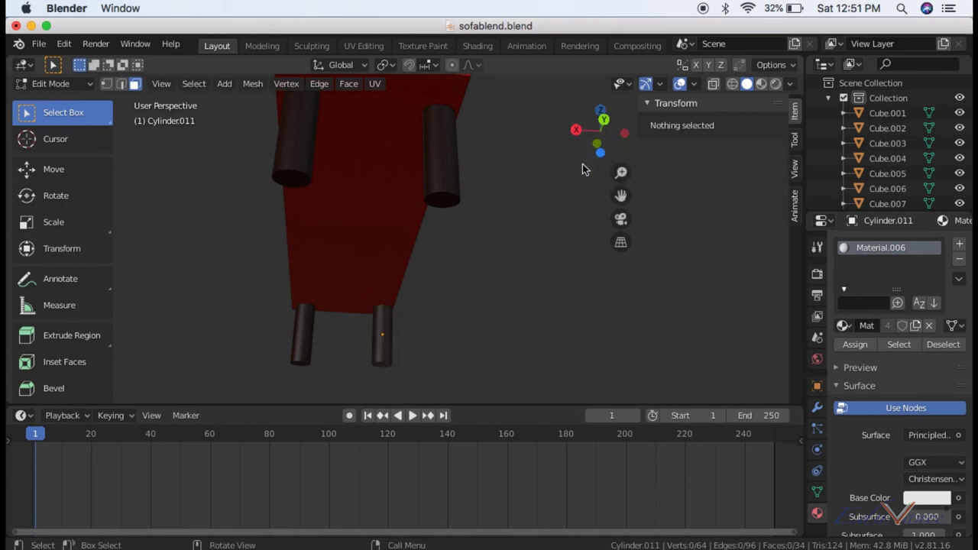
pyautogui.moveTo(600, 132)
pyautogui.mouseDown()
pyautogui.moveTo(627, 138)
pyautogui.moveTo(604, 137)
pyautogui.mouseUp()
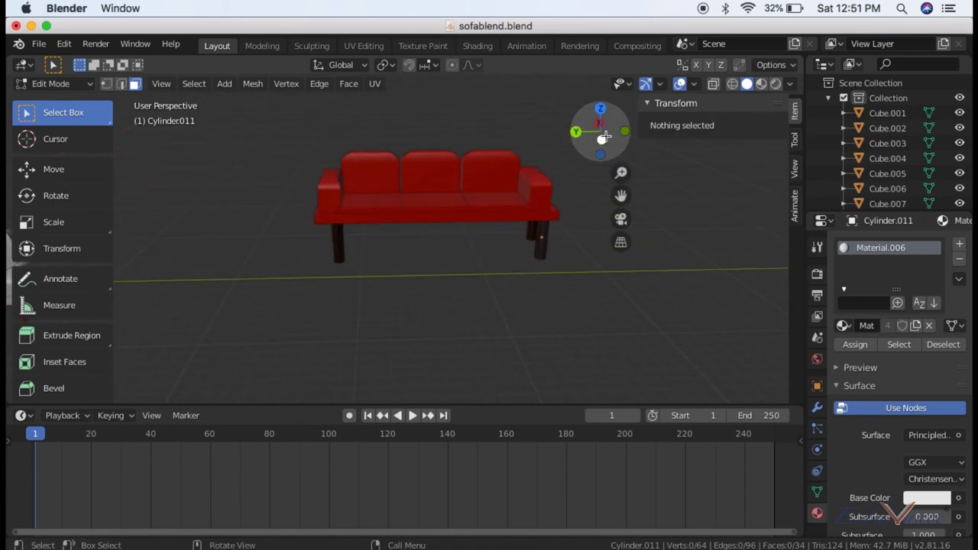
# Step: Orbit around the sofa to confirm all four legs show dark brown Material.006
pyautogui.scroll(3, 598, 144)
pyautogui.moveTo(602, 139); pyautogui.dragTo(575, 136)
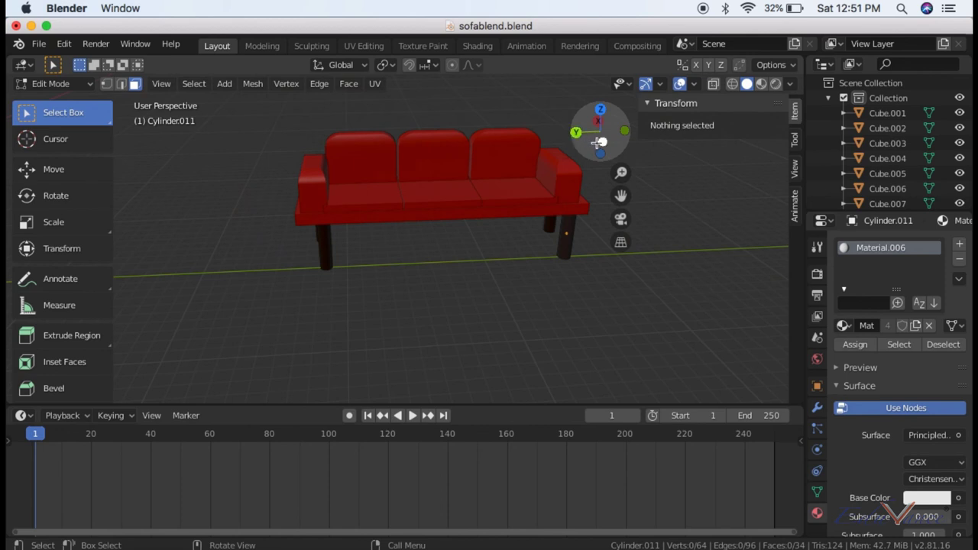
pyautogui.moveTo(599, 142); pyautogui.dragTo(594, 142)
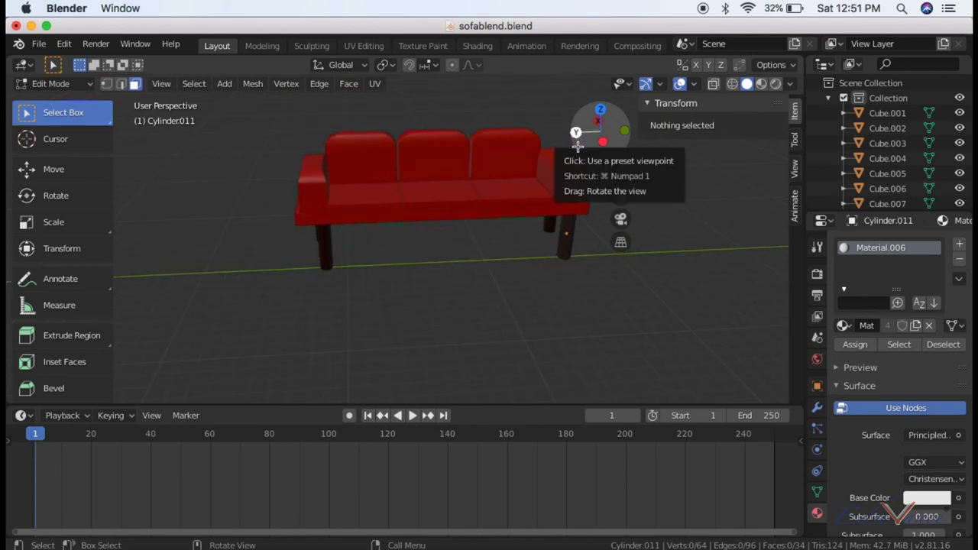
pyautogui.moveTo(581, 142); pyautogui.dragTo(600, 133)
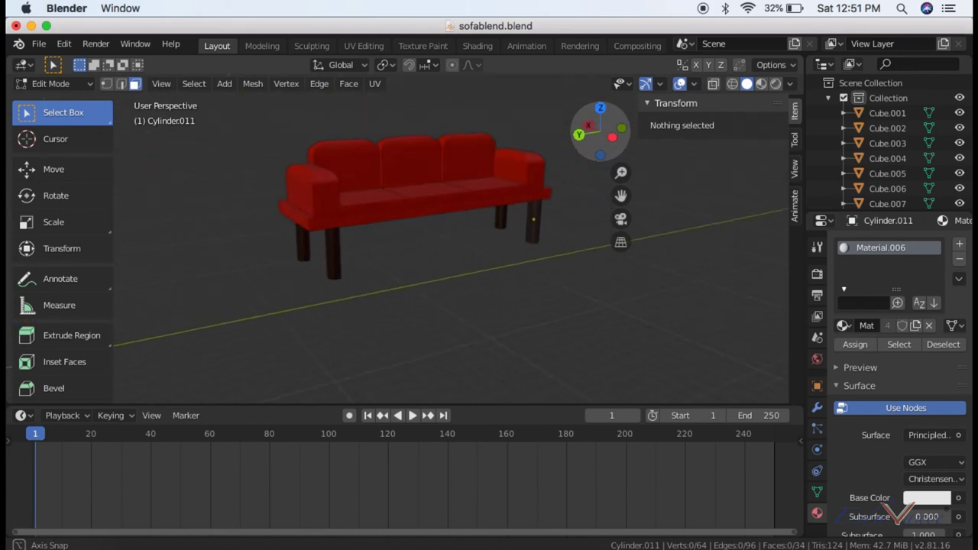
pyautogui.moveTo(600, 134); pyautogui.dragTo(545, 175)
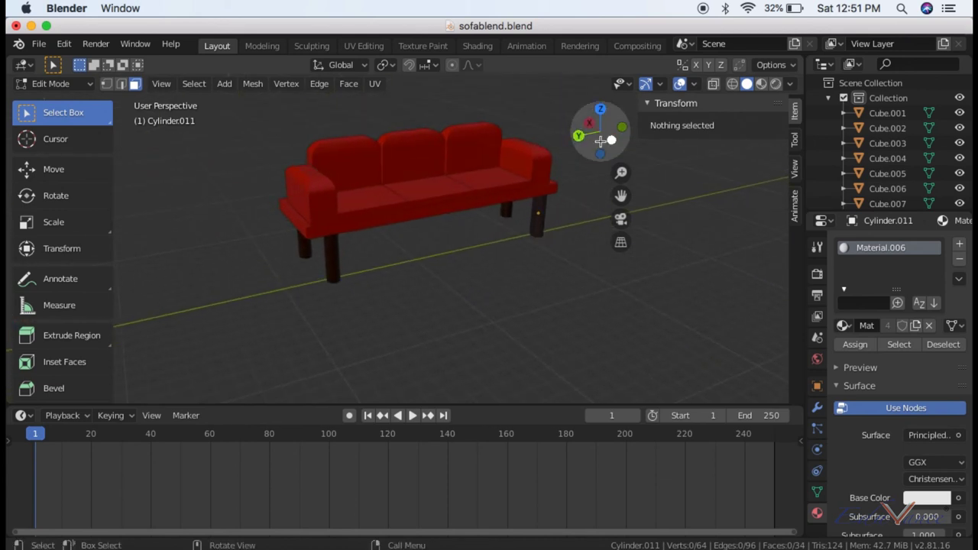
pyautogui.moveTo(601, 130); pyautogui.dragTo(426, 156)
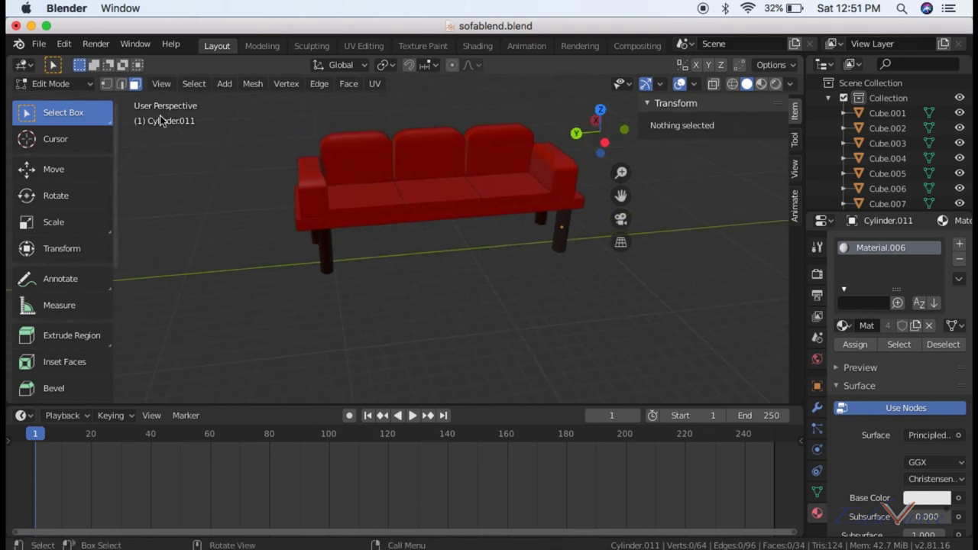
pyautogui.moveTo(261, 124); pyautogui.dragTo(600, 325)
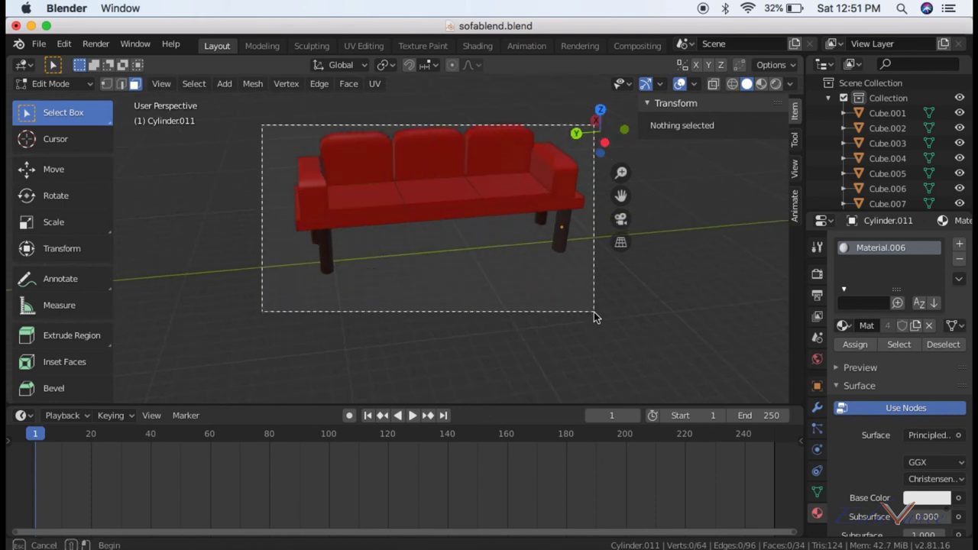
# Step: In Object Mode, box-select every sofa part and join them into one object
pyautogui.click(54, 83)
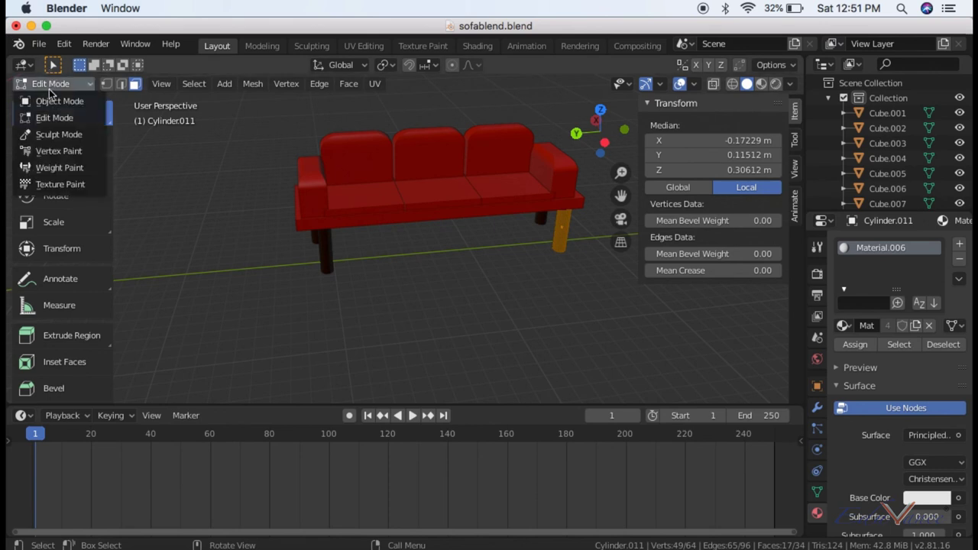
pyautogui.click(60, 98)
pyautogui.scroll(-2, 603, 165)
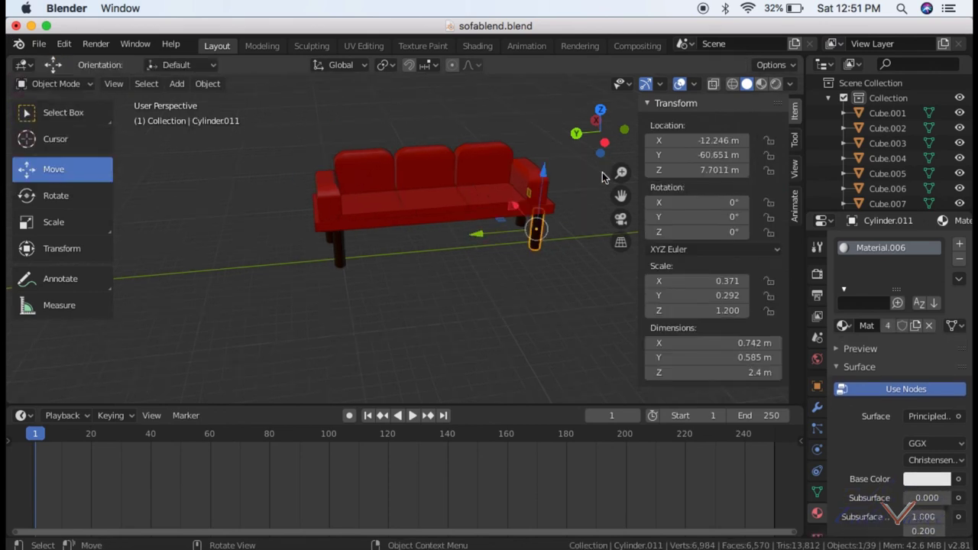
pyautogui.moveTo(621, 195); pyautogui.dragTo(234, 174)
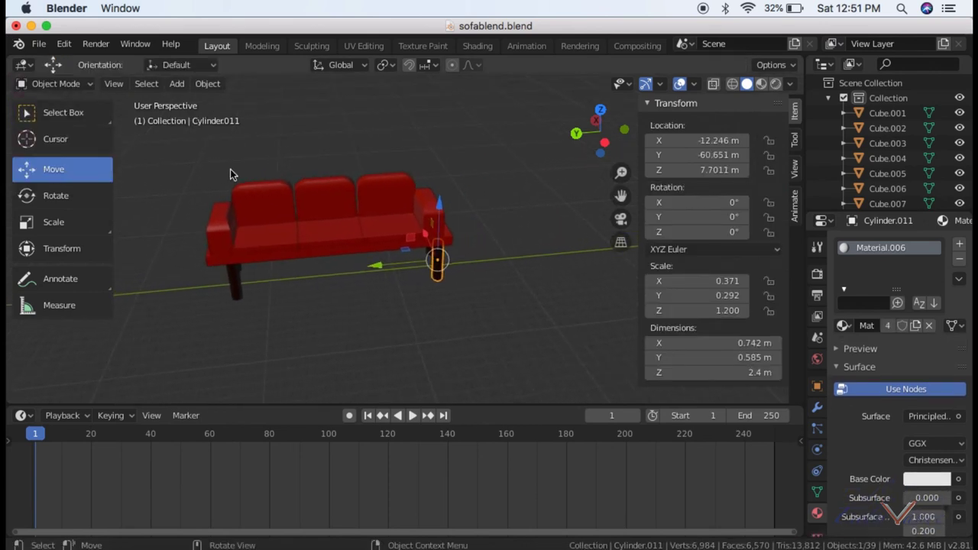
pyautogui.click(61, 111)
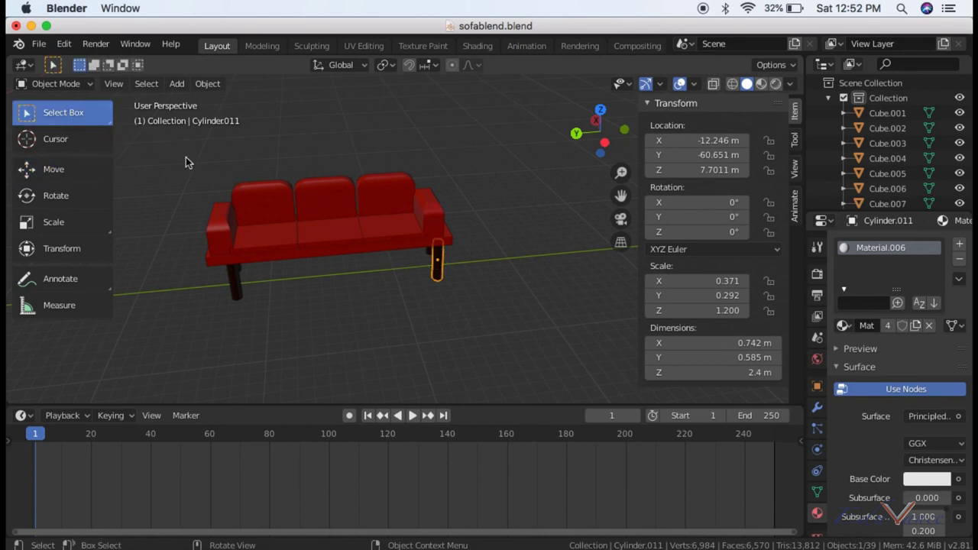
pyautogui.moveTo(181, 153); pyautogui.dragTo(497, 339)
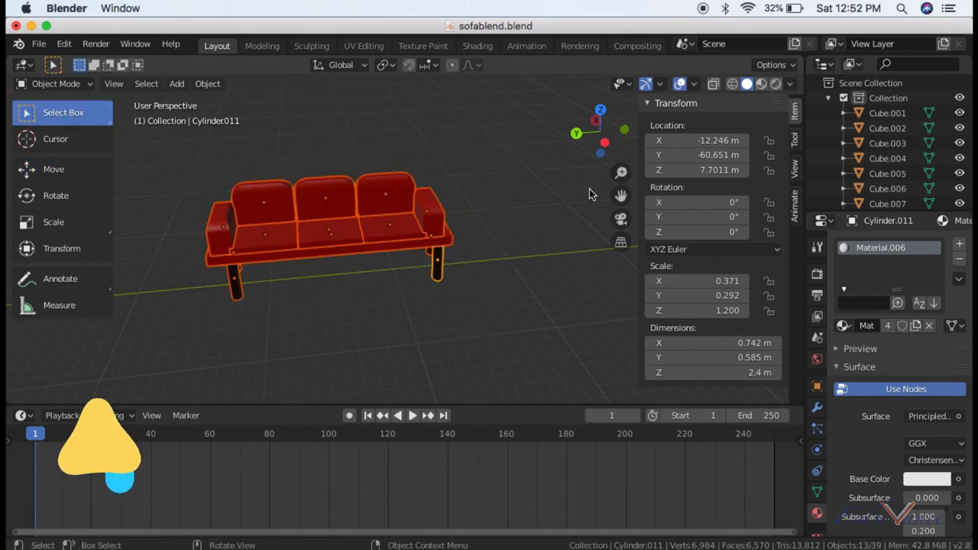
pyautogui.rightClick(368, 196)
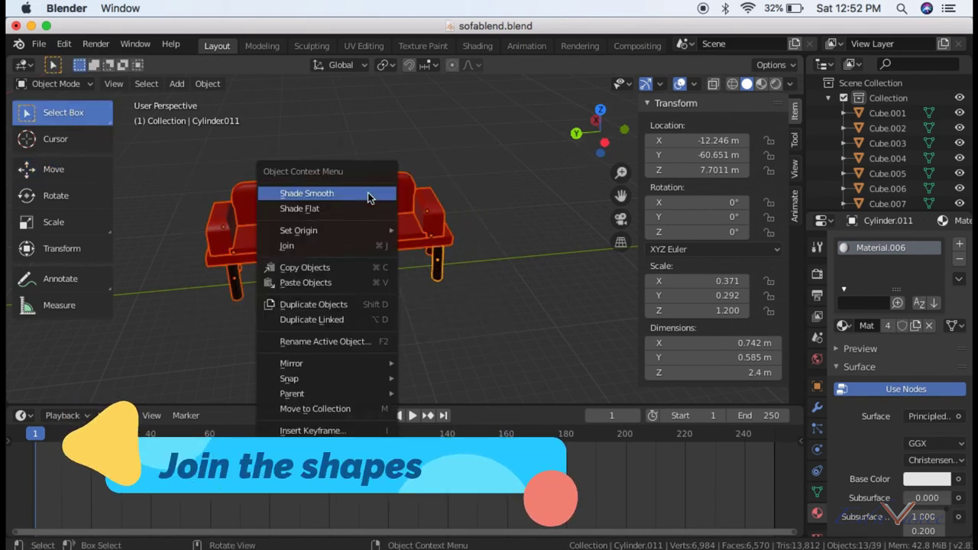
pyautogui.click(363, 246)
# Step: Move the joined sofa slightly along X and lift it along Z
pyautogui.click(549, 251)
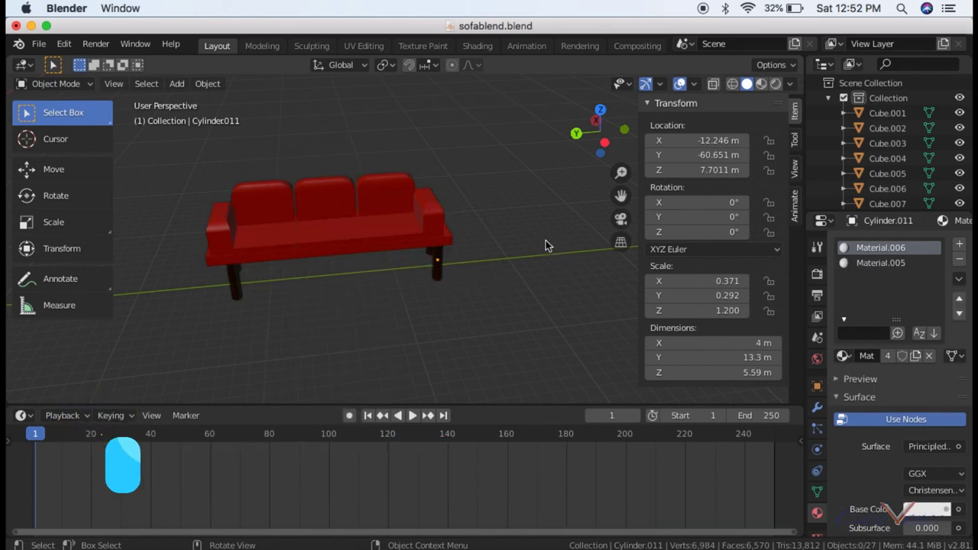
pyautogui.click(383, 233)
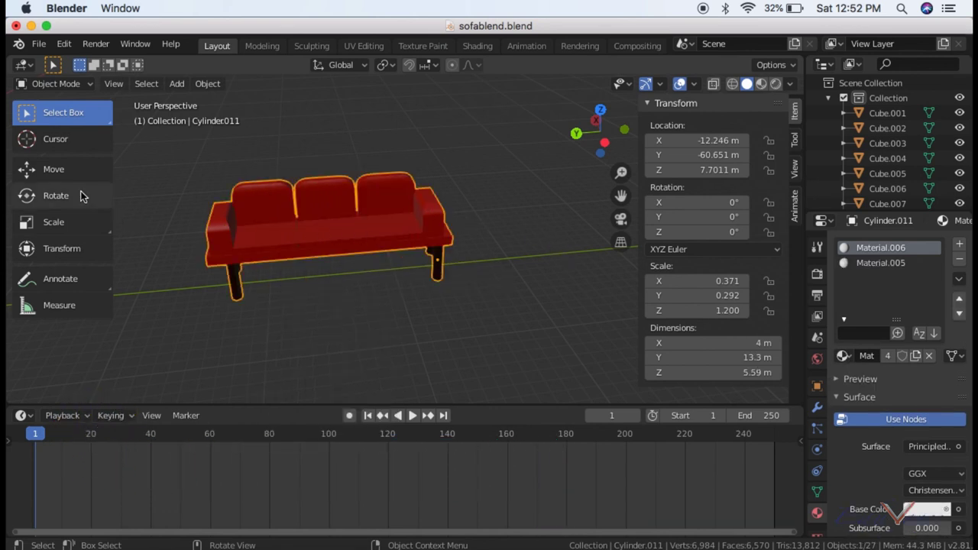
pyautogui.click(80, 166)
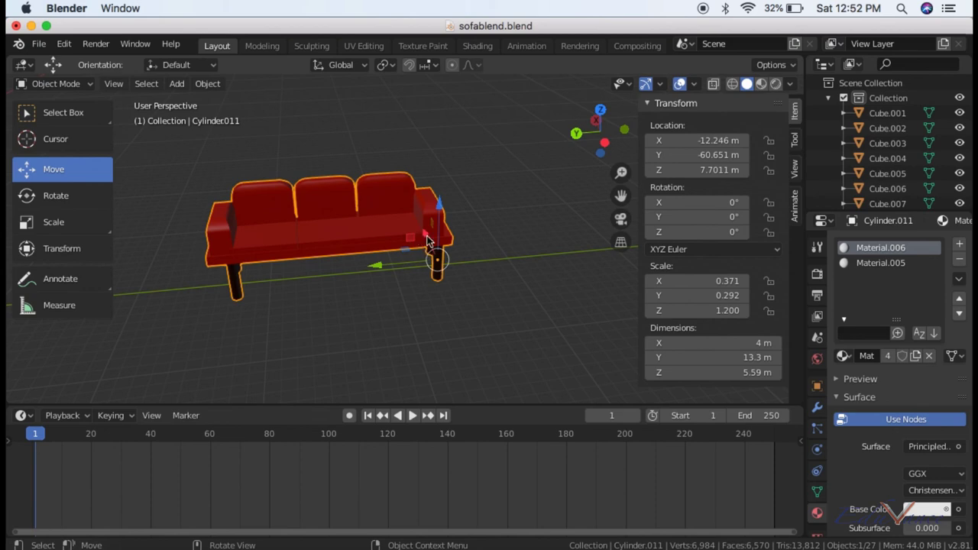
pyautogui.moveTo(426, 241)
pyautogui.mouseDown()
pyautogui.moveTo(388, 263)
pyautogui.moveTo(463, 273)
pyautogui.moveTo(504, 233)
pyautogui.moveTo(516, 153)
pyautogui.moveTo(458, 219)
pyautogui.mouseUp()
pyautogui.press('w')
pyautogui.moveTo(459, 219)
pyautogui.mouseDown(button='middle')
pyautogui.moveTo(413, 275)
pyautogui.moveTo(351, 218)
pyautogui.mouseUp(button='middle')
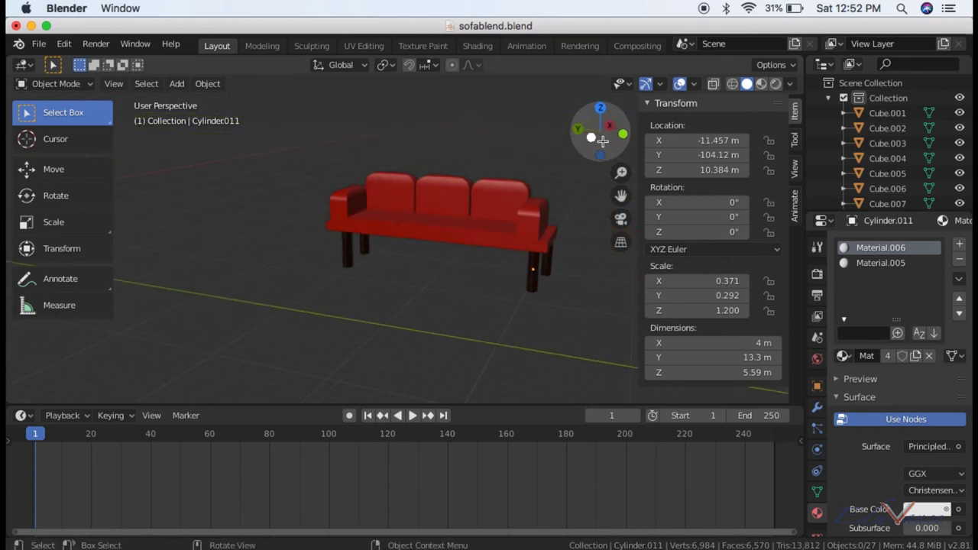